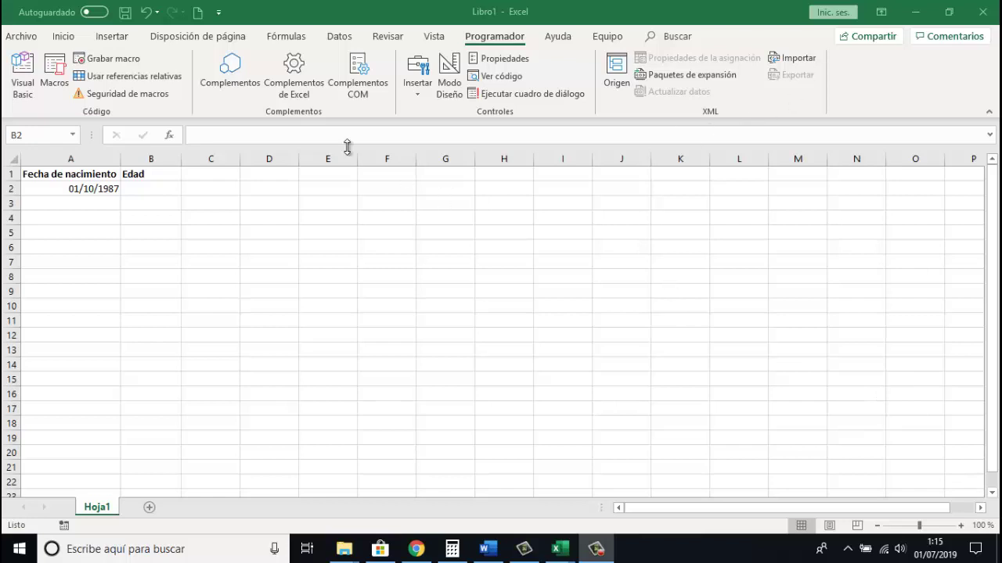
Enter the formula =2019-1987 in Edad cell B2 as a first age calculation.
left_click(129, 189)
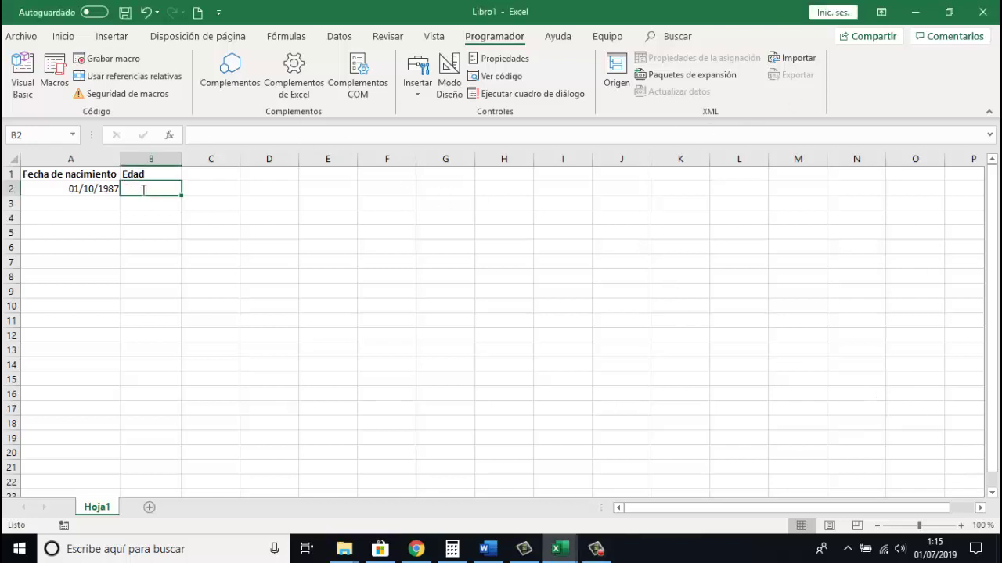
type("=2019-")
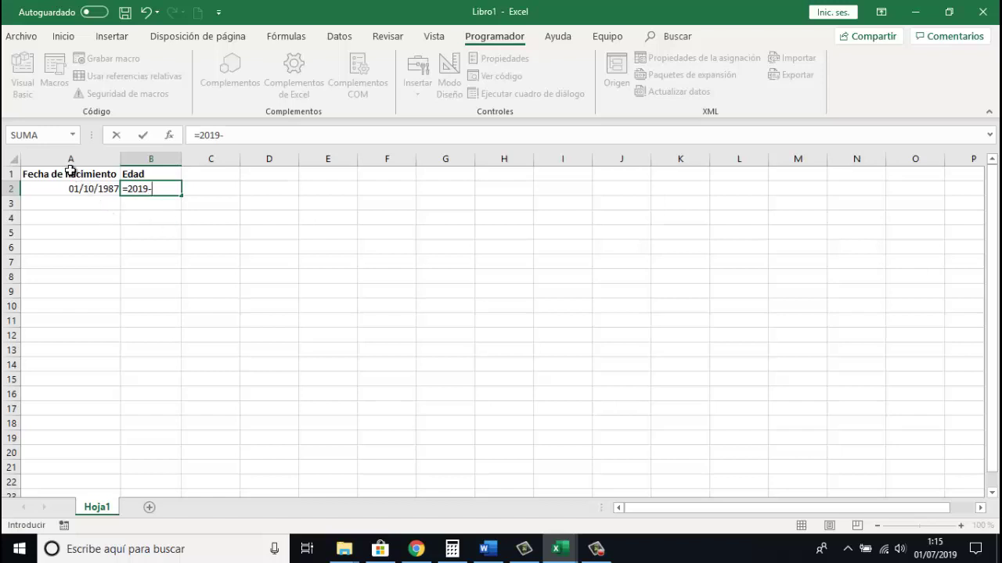
type("1987")
key("BackSpace")
type("87")
key("Return")
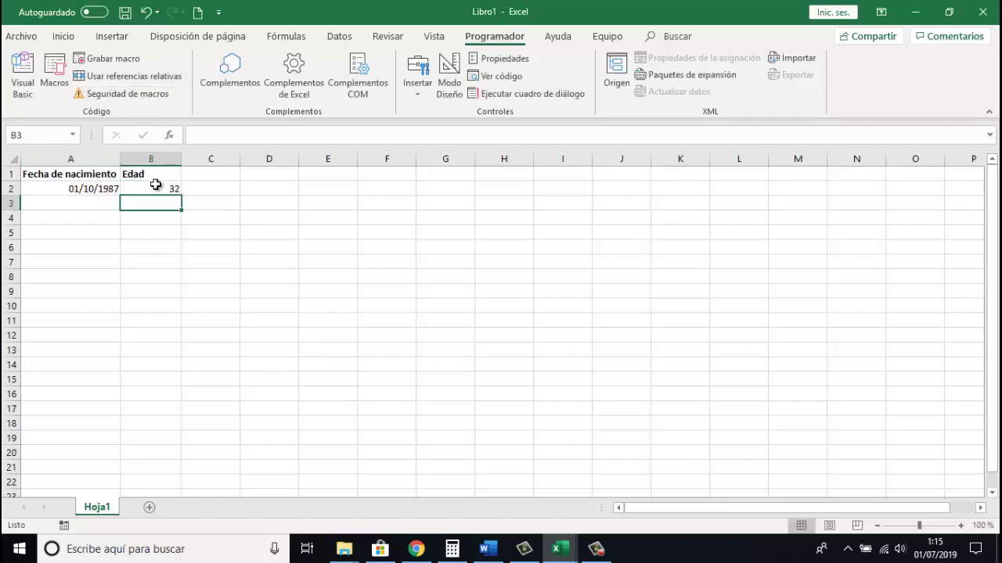
Replace B2 with the value 31, then clear the cell.
left_click(153, 187)
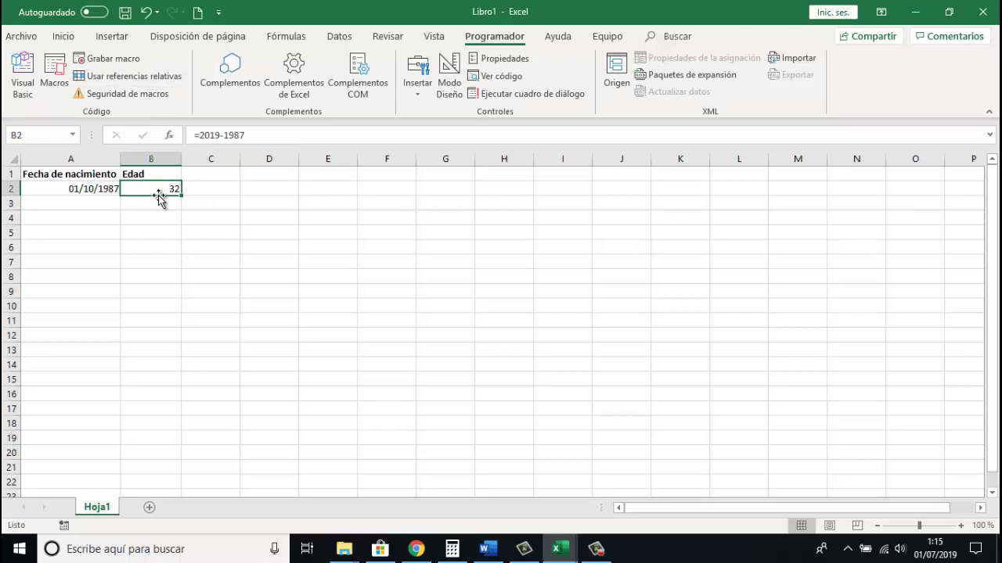
key("Return")
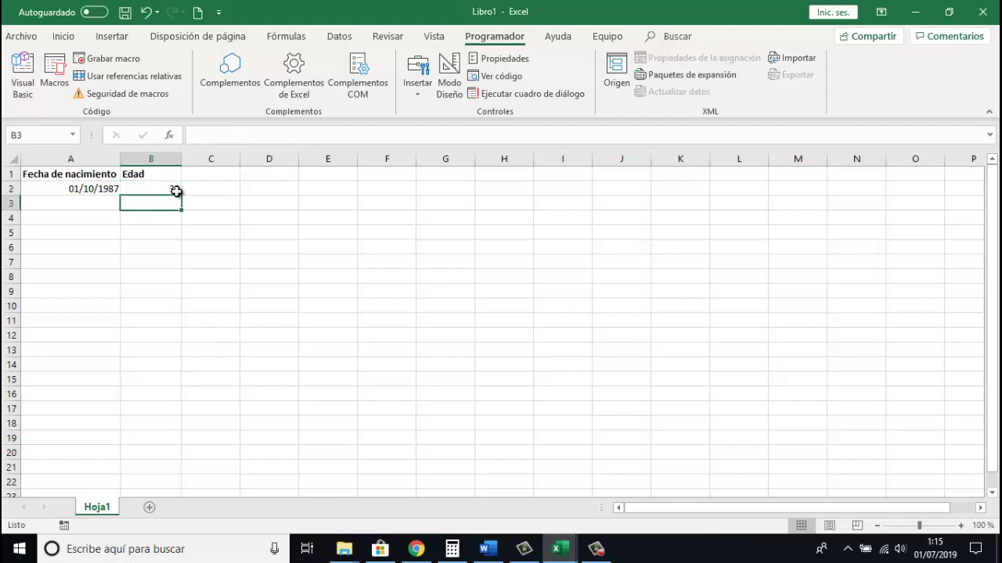
left_click(166, 187)
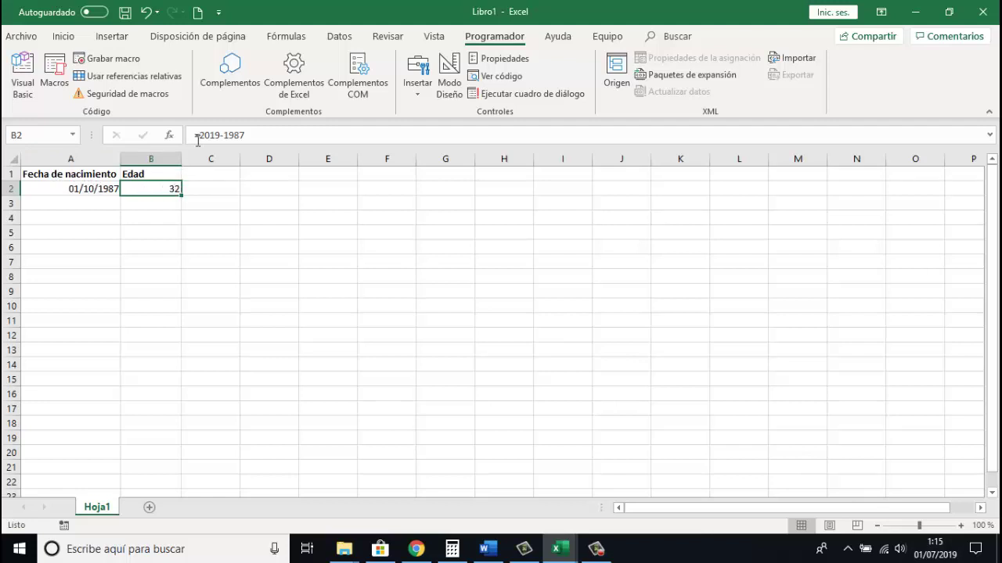
type("31")
key("Return")
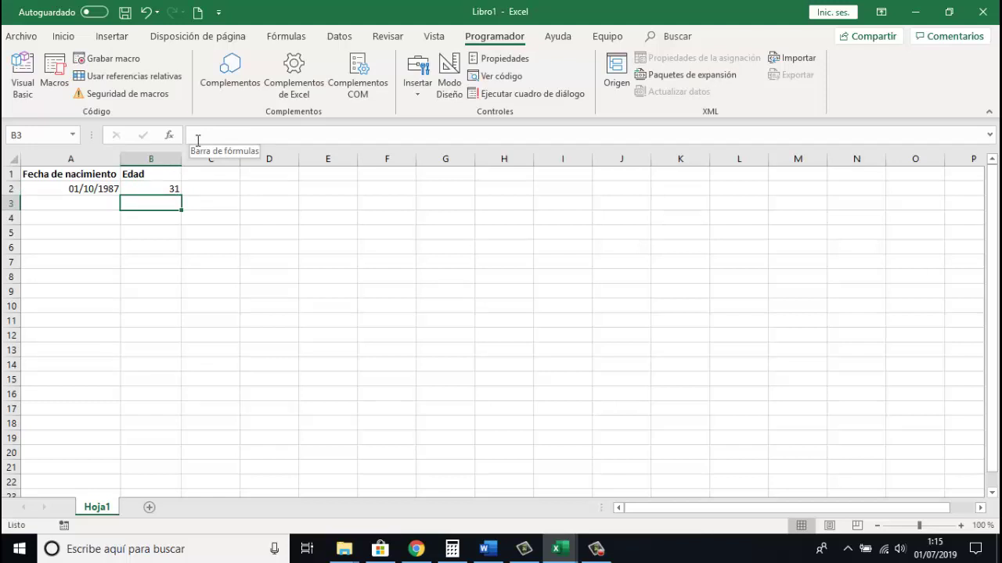
key("Up")
key("Delete")
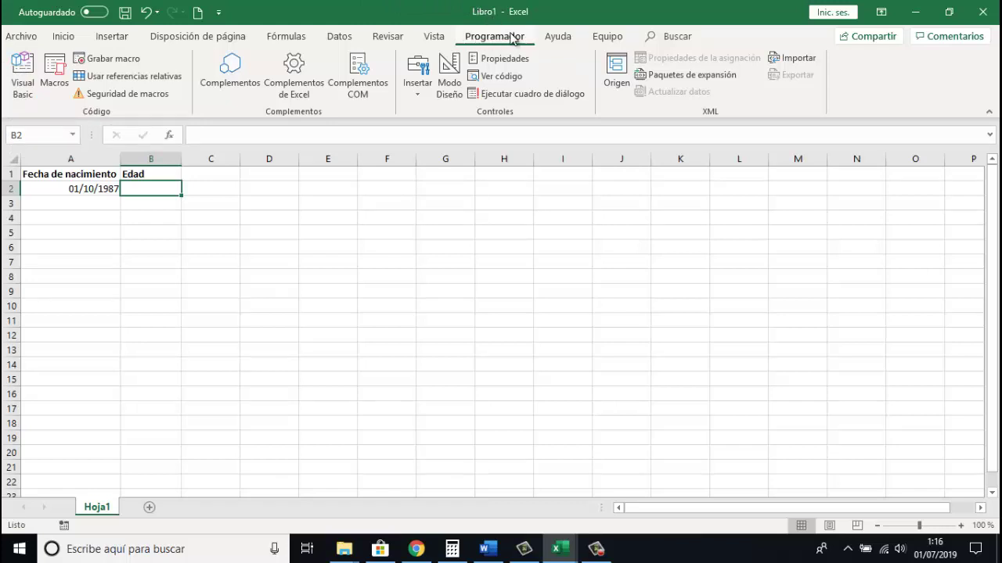
In the VBA editor, add a new module declaring Function CalcularEdad(FechaNac As Date).
left_click(17, 72)
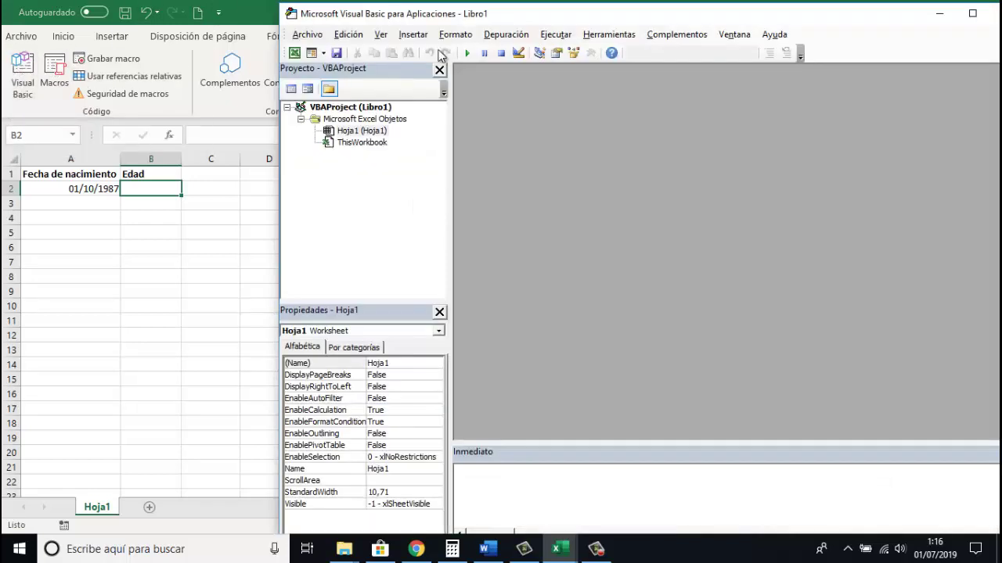
left_click(413, 34)
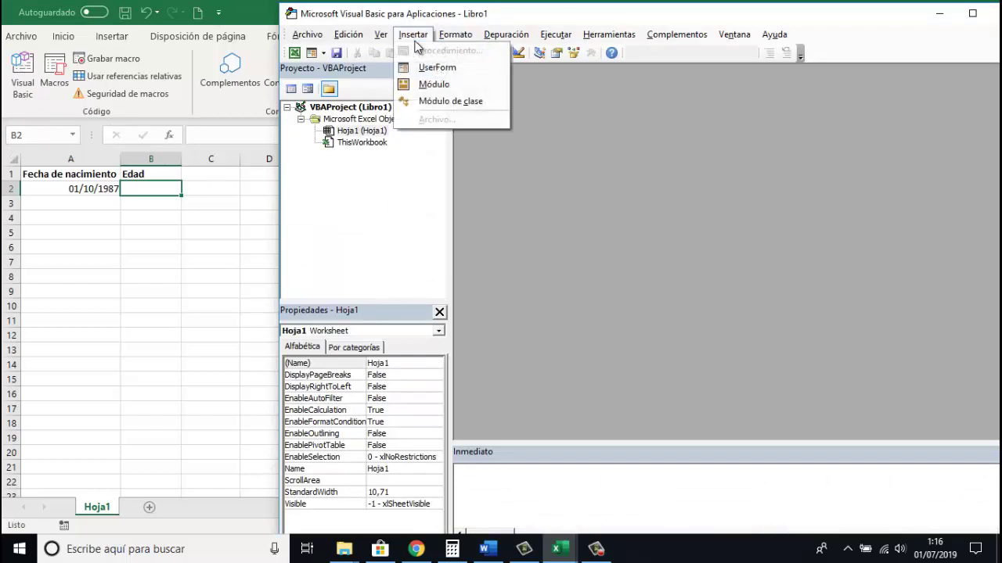
left_click(446, 86)
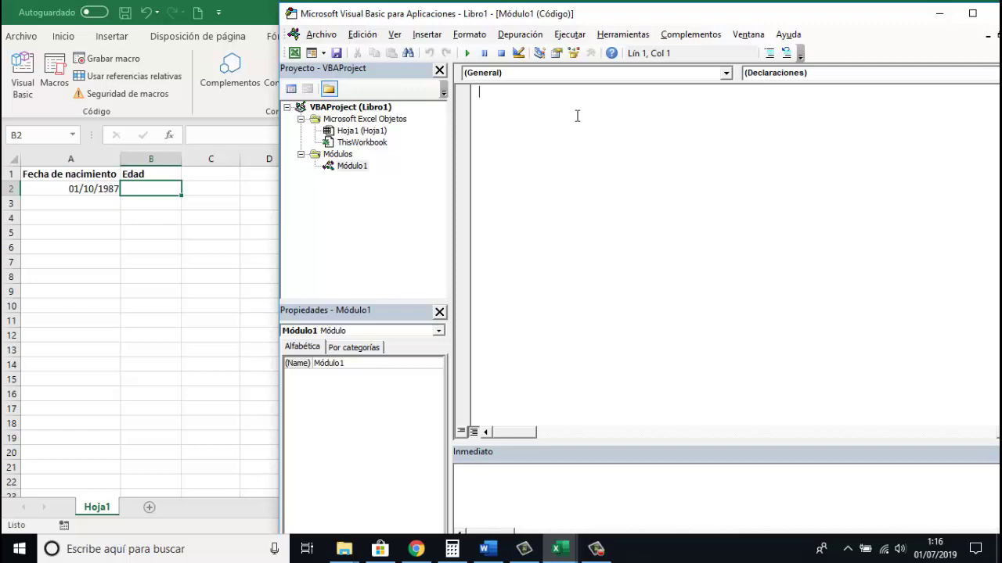
type("functi")
type("on ")
type("Calcu")
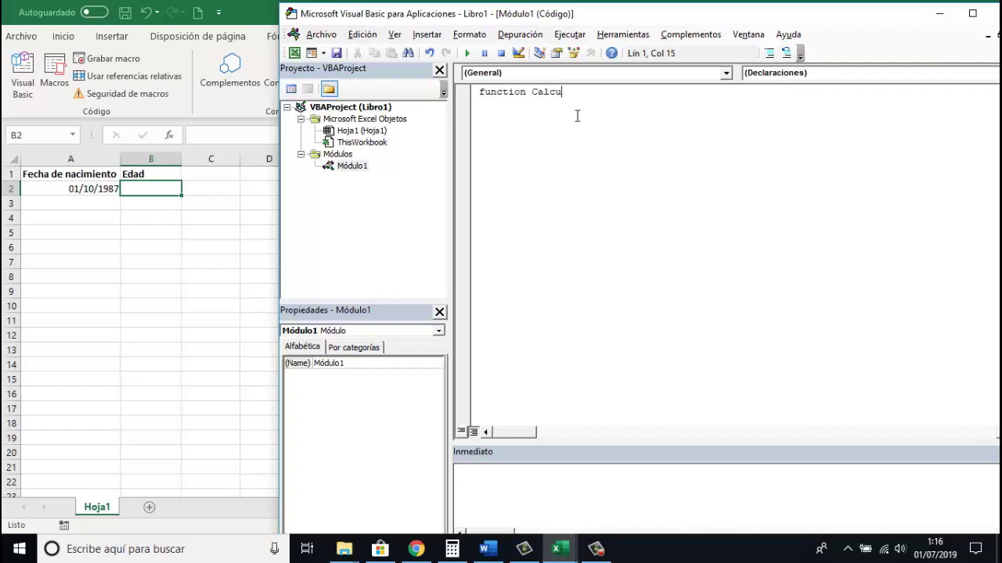
type("larEda")
type("d(")
type("Fecha")
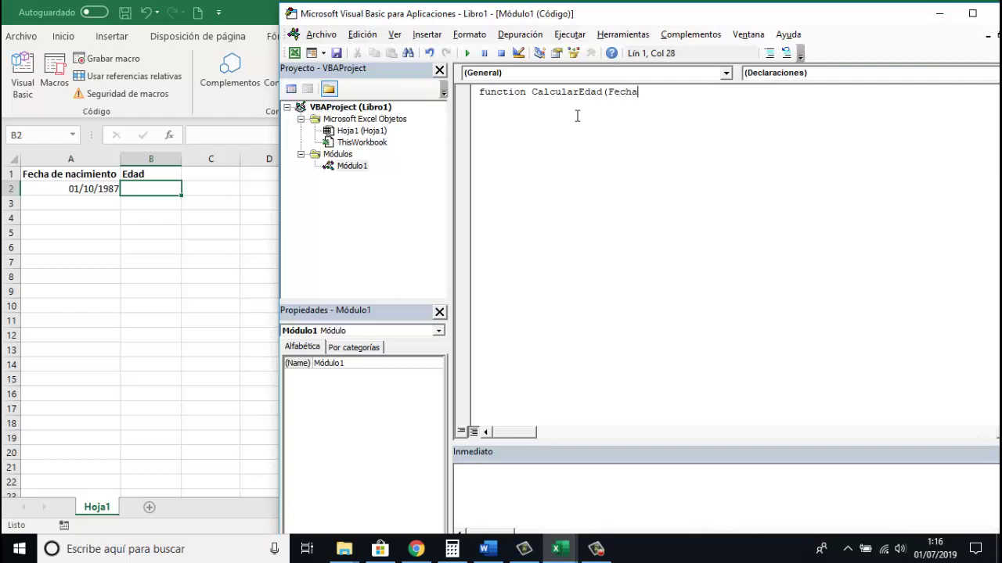
type("Nc")
key("BackSpace")
type("ac as date")
key("Tab")
key("Return")
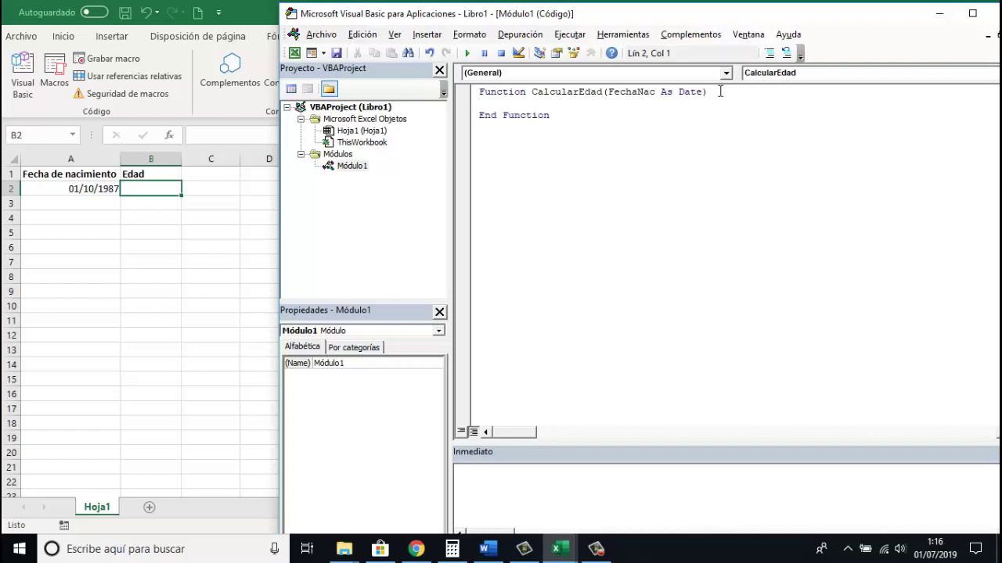
Put =CalcularEdad(A2) in B2, which returns 0, then return to the VBA code.
left_click(140, 188)
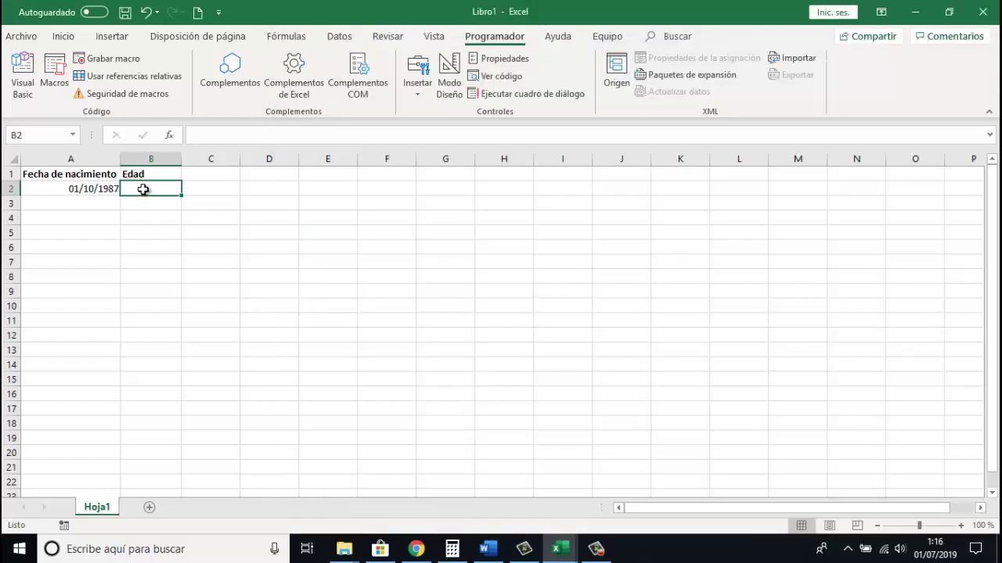
type("=cal")
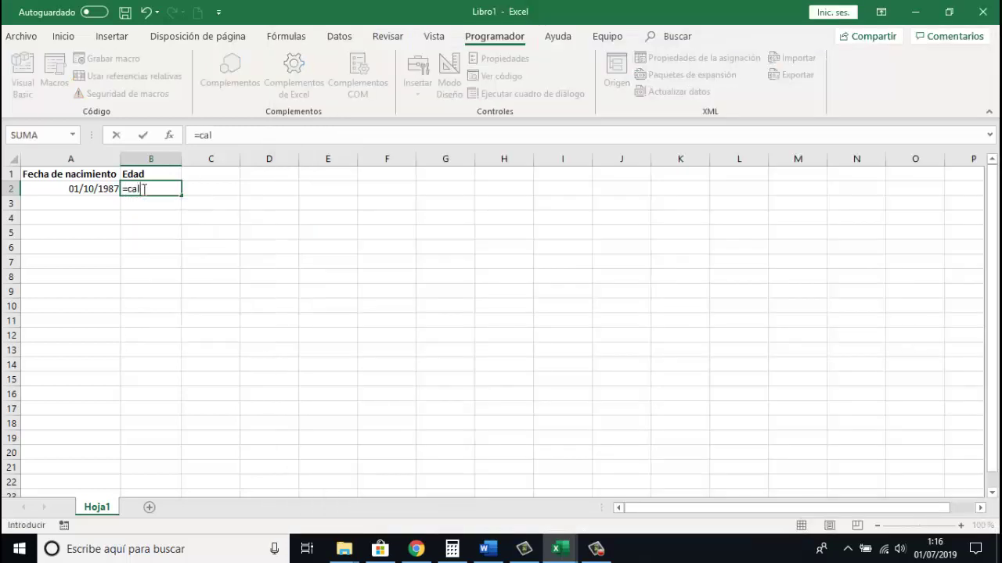
key("Tab")
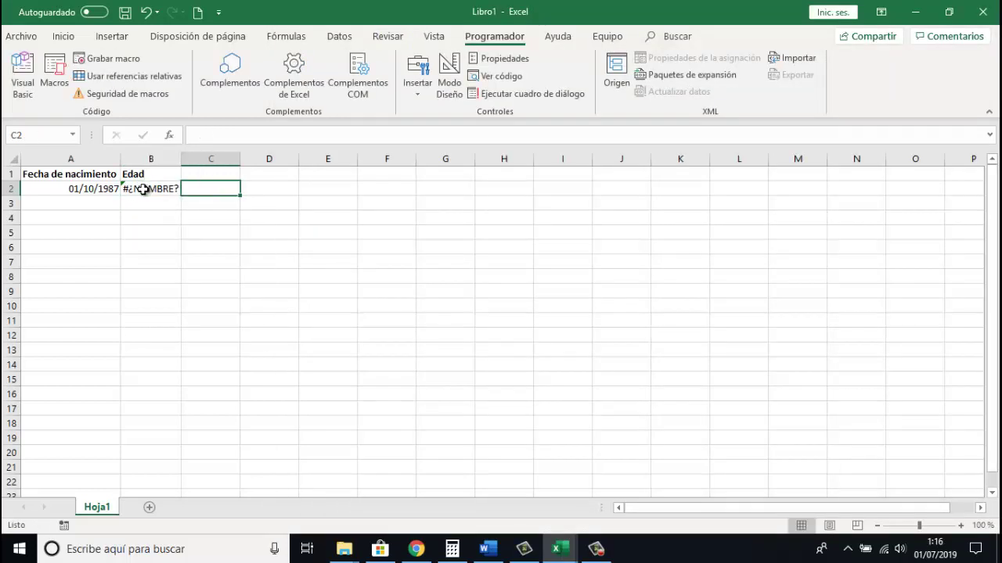
left_click(143, 188)
type("=ca")
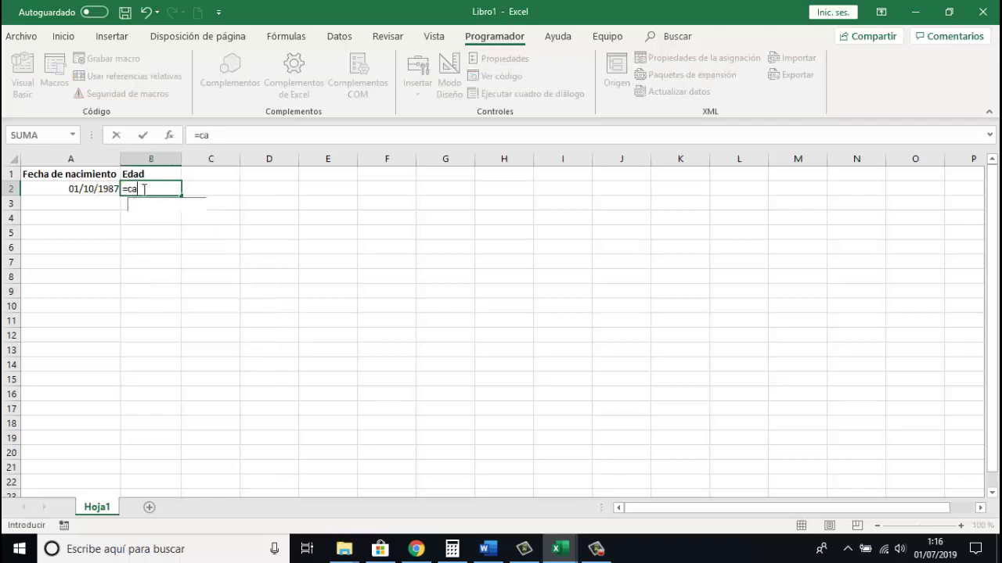
type("l")
key("Tab")
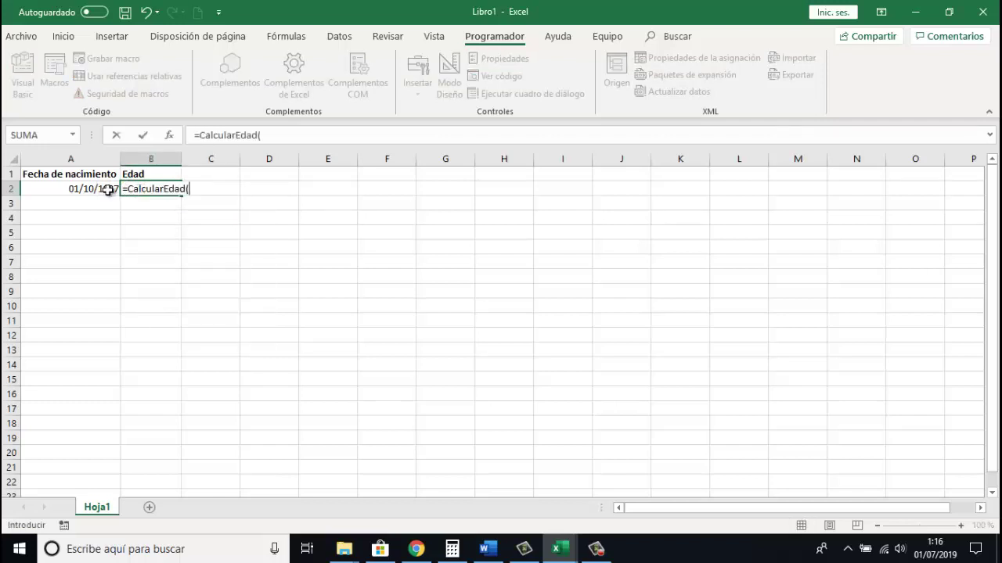
left_click(108, 189)
type(")")
key("Return")
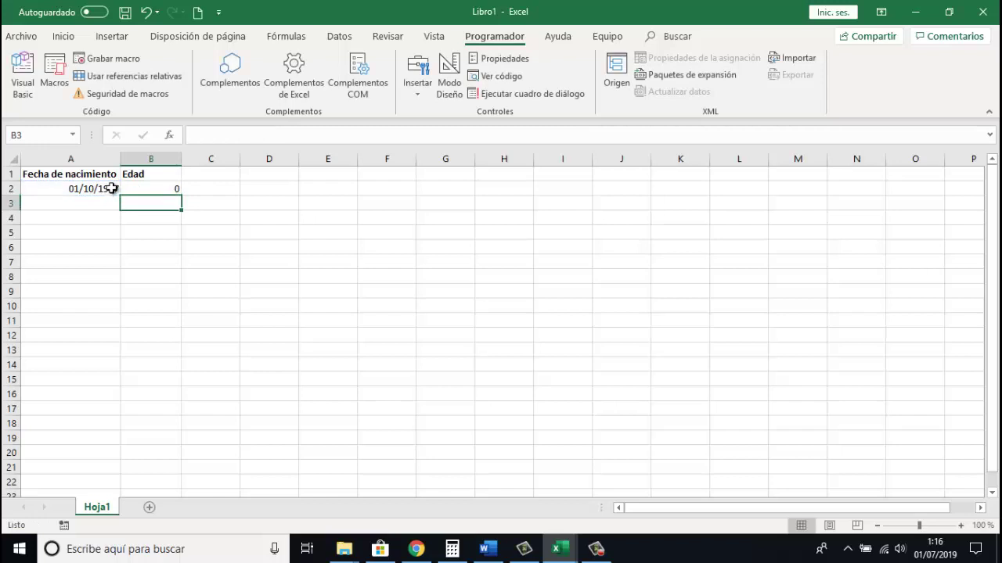
left_click(148, 188)
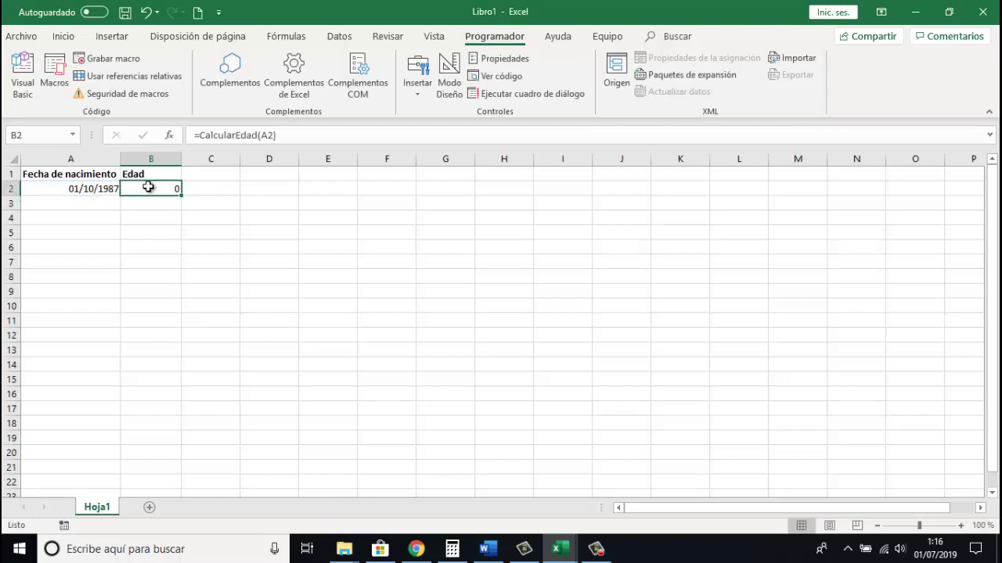
key("alt+F11")
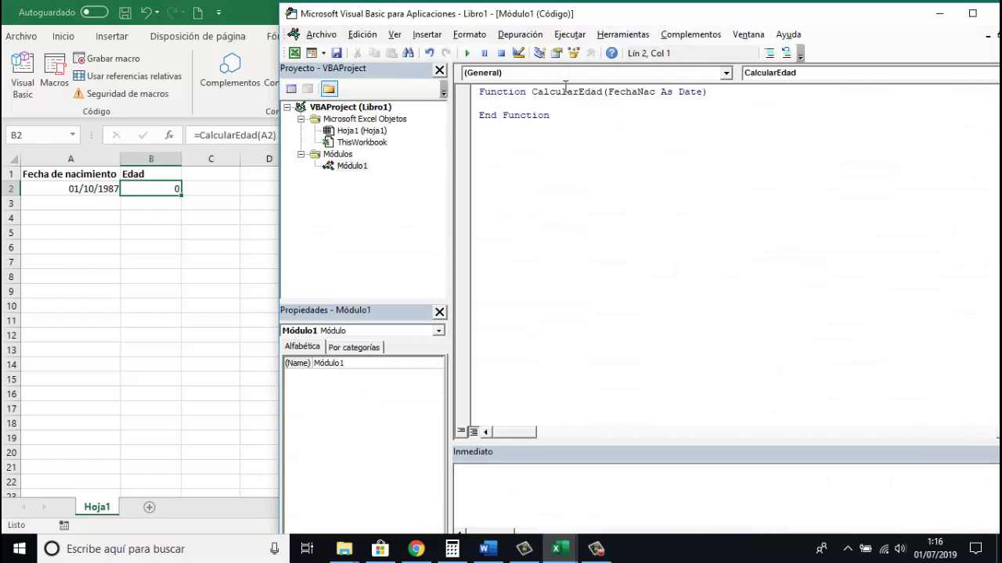
Declare mesdiaA and mesdiaB As Integer and FechaAct As Date inside CalcularEdad.
key("Return")
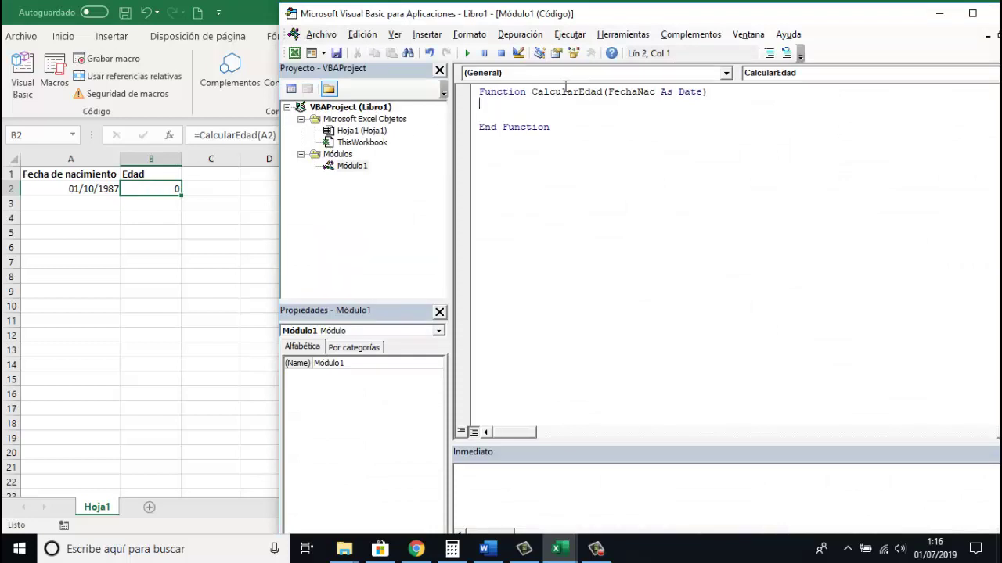
type("dim ")
type("m")
key("BackSpace")
type("mesdiaA")
type("As in")
key("Tab")
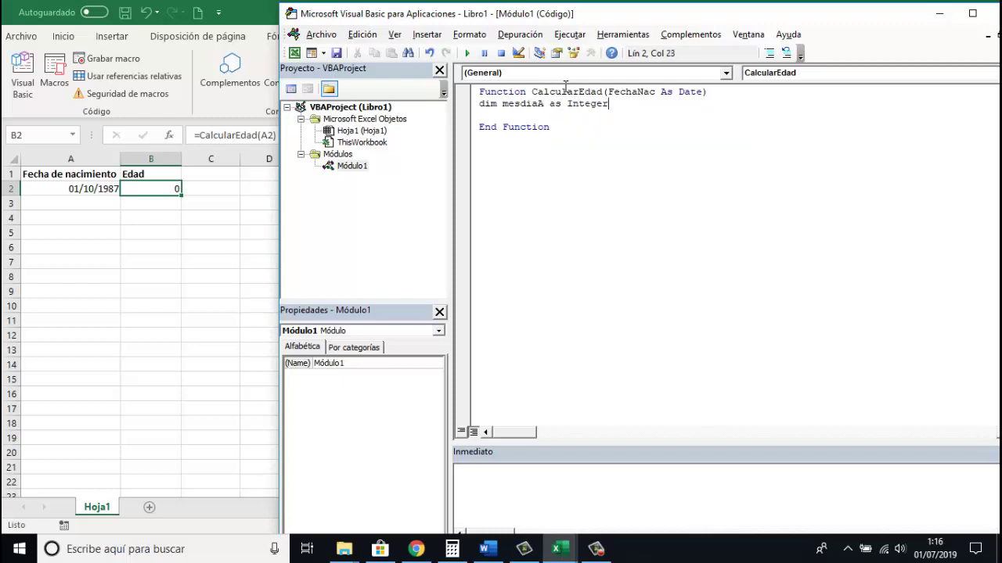
key("Return")
type("dim mes")
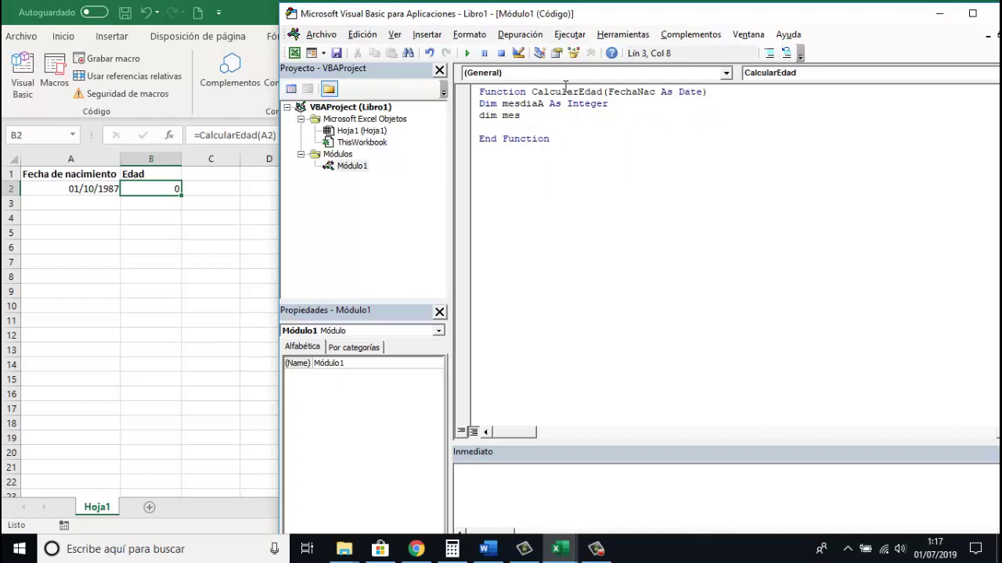
type("diaB a ")
type("as")
key("BackSpace")
key("BackSpace")
key("BackSpace")
type("s ")
type("int")
key("Tab")
key("Return")
type("d")
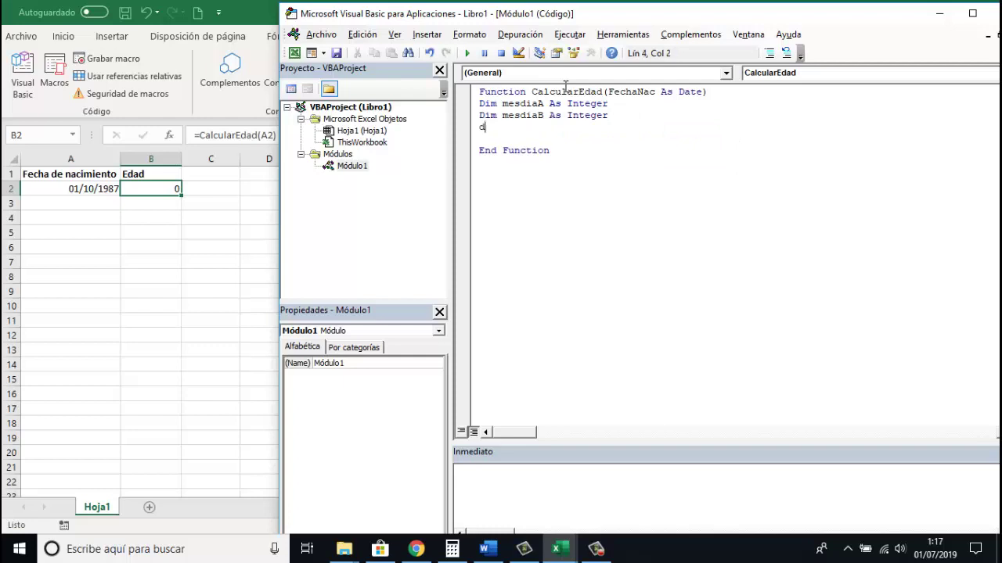
type("im ")
type("Fe")
type("h")
type("haAct a")
type("s Da")
key("Tab")
key("Return")
key("Return")
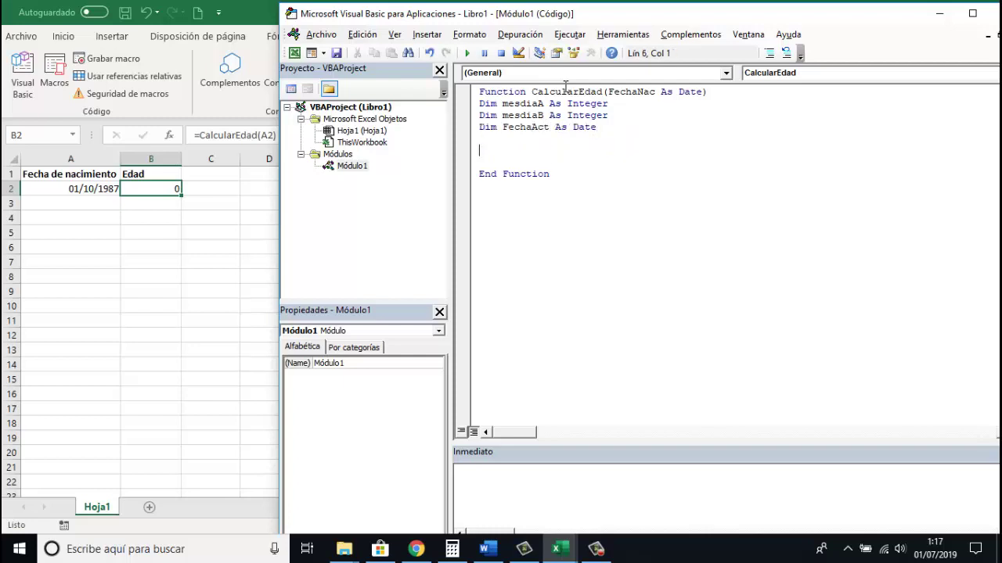
Add the line FechaAct = CDate(Date) and move to the blank line before End Function.
type("fechaa")
type("t")
key("BackSpace")
type("ct=")
type("cdate")
type("(")
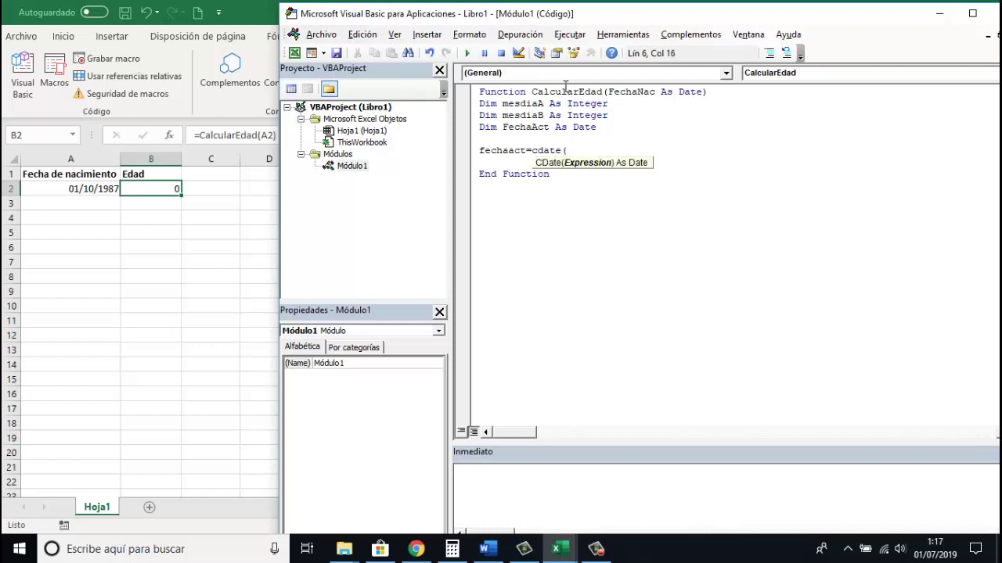
type("date)")
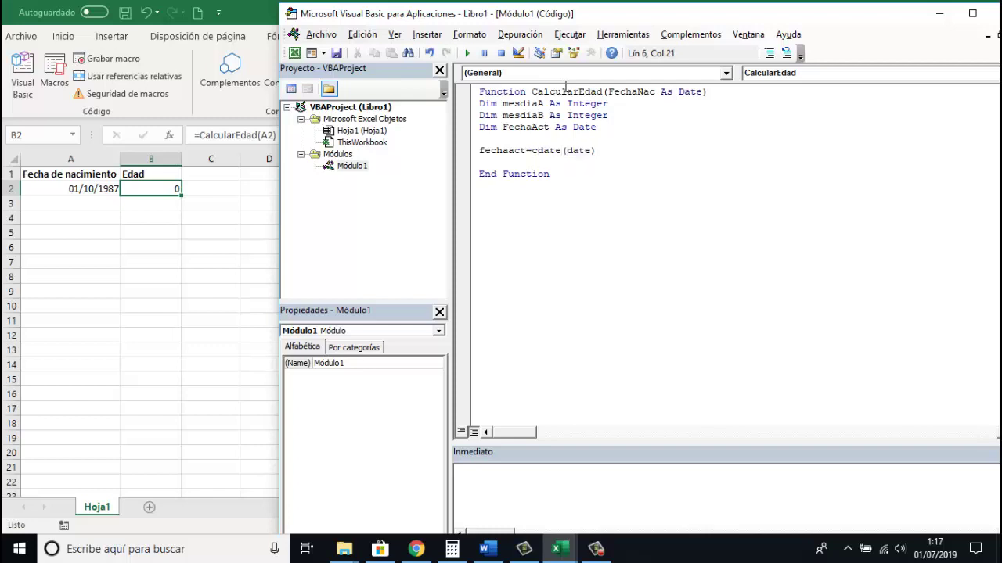
key("Return")
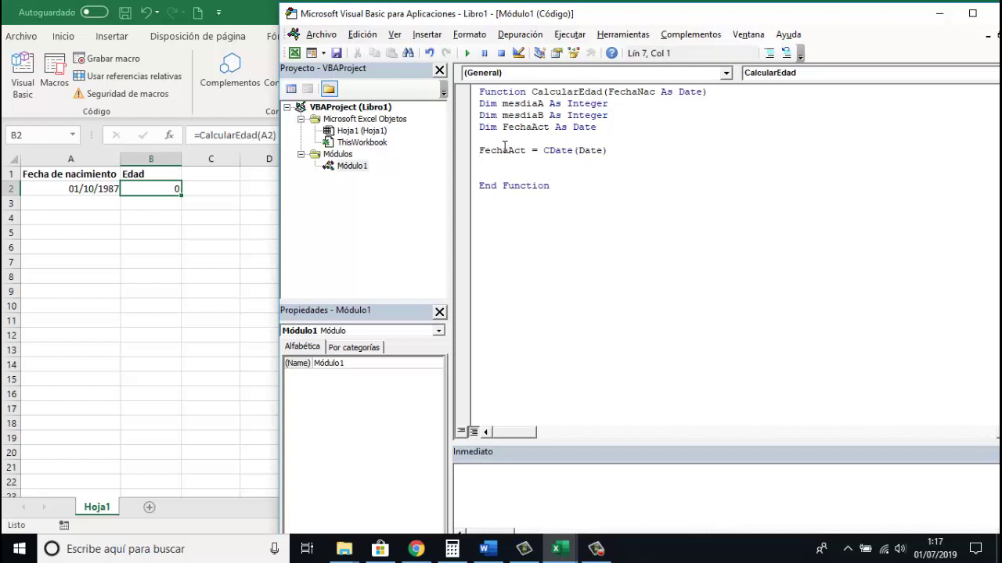
double_click(504, 149)
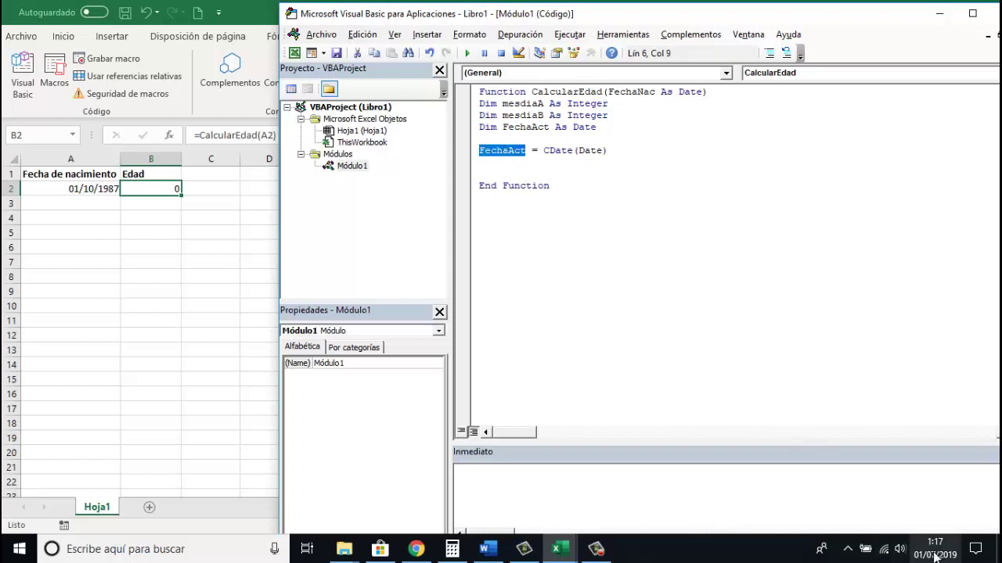
left_click(517, 162)
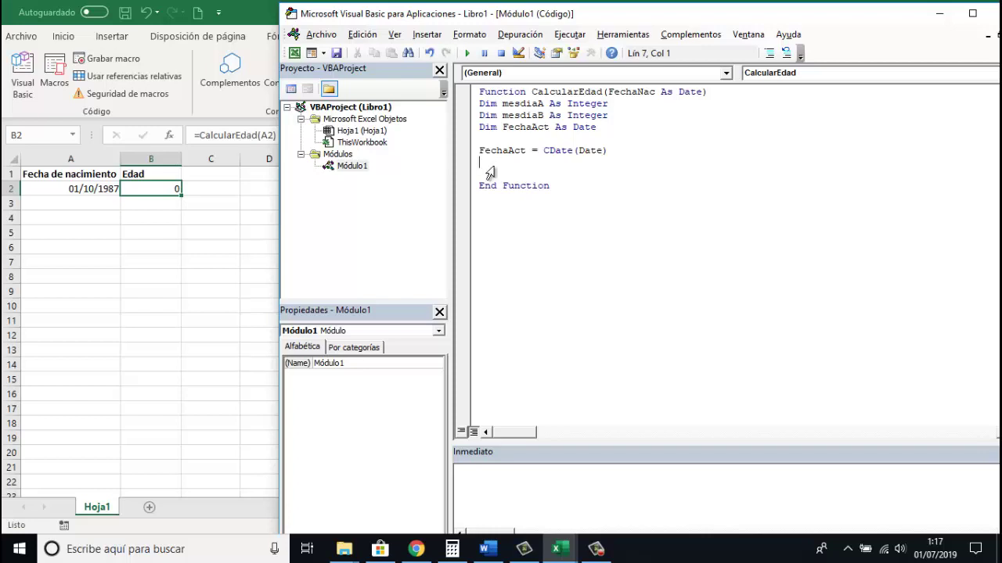
Label A6 and B6 as fechanac and fechaact.
left_click(73, 241)
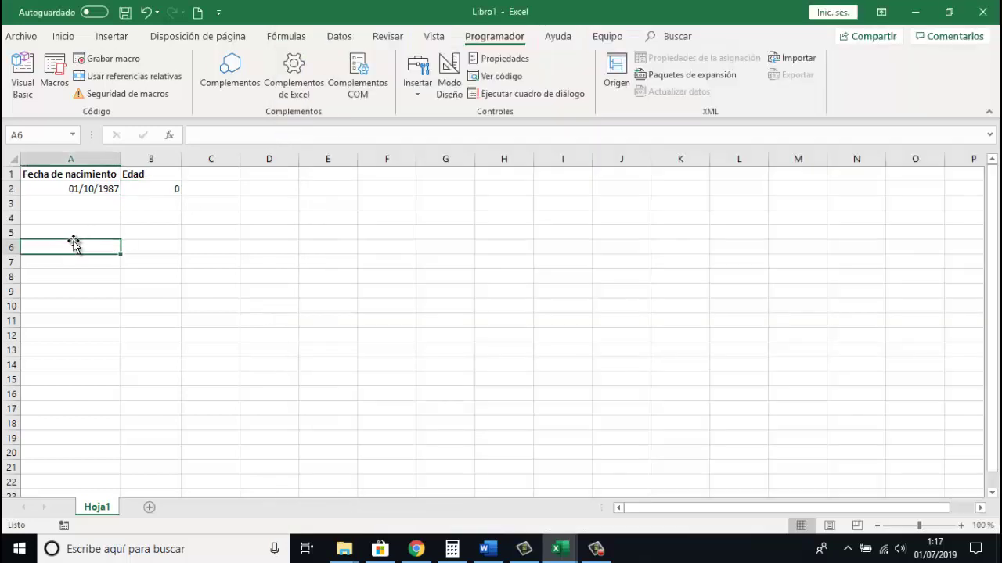
type("fech")
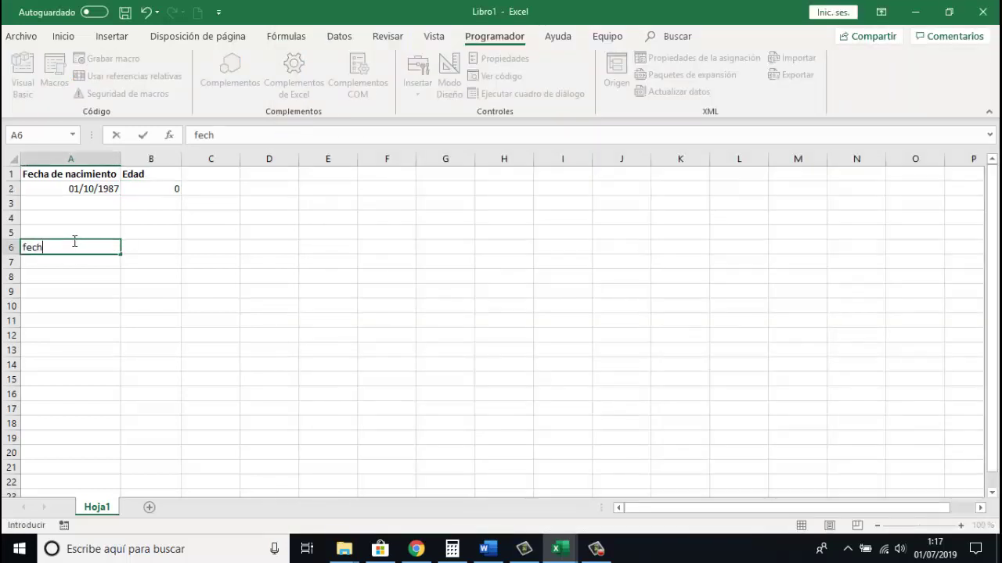
type("anac")
key("Tab")
type("fecha")
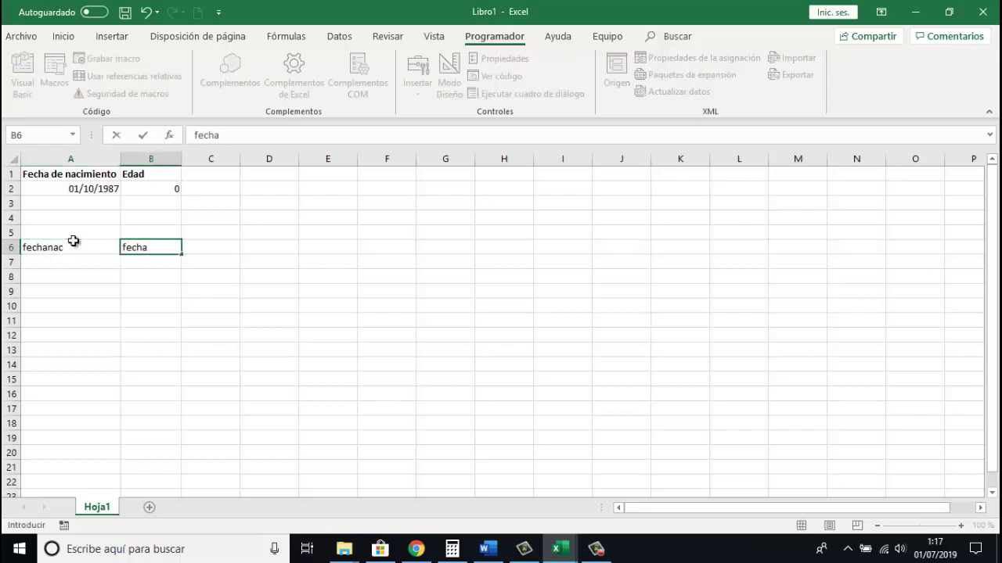
type("act")
key("Return")
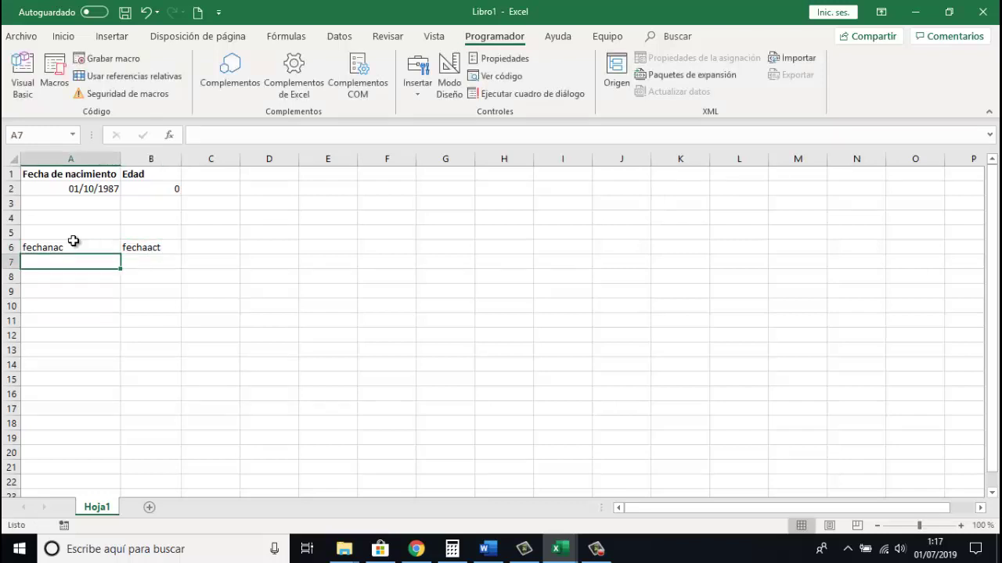
Enter the birth date 01/10/1987 in A7 and =hoy() in B7.
type("01")
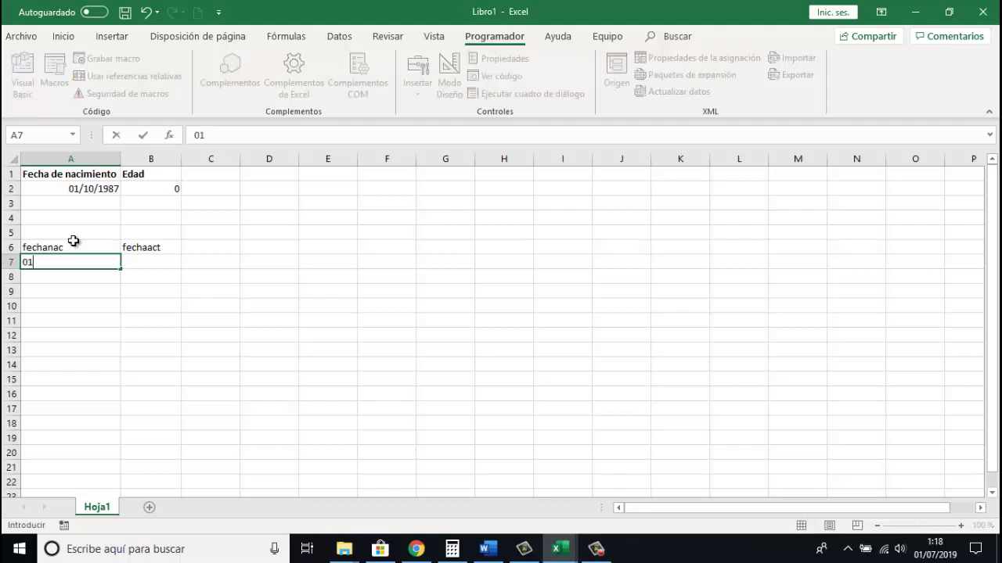
type("/10/")
type("2")
key("BackSpace")
type("1")
type("987")
key("Tab")
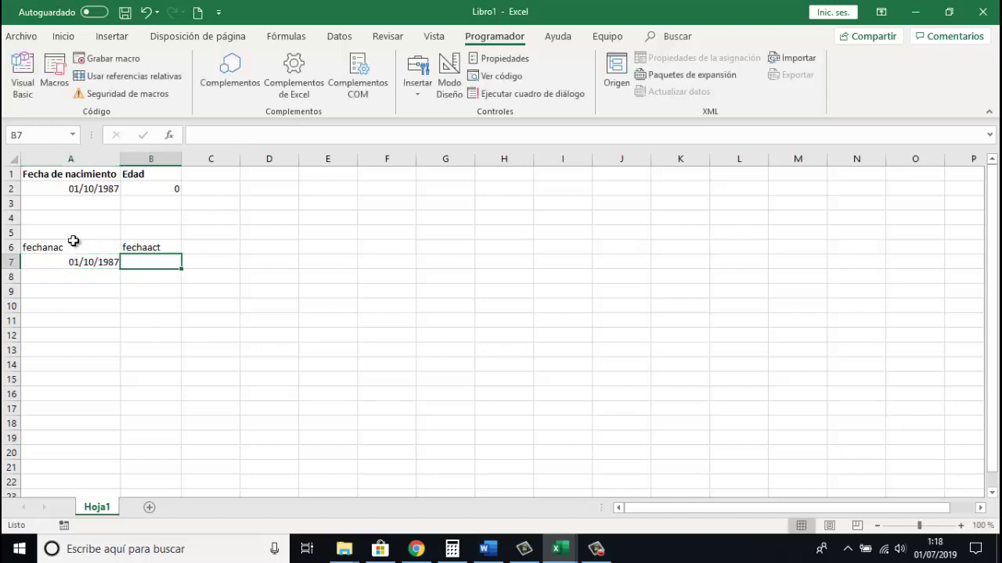
type("=ho")
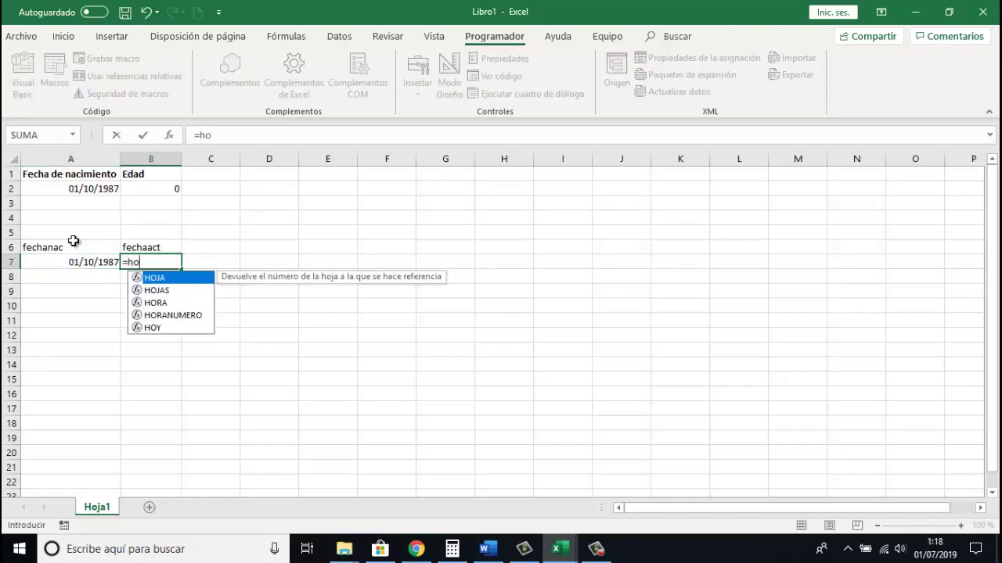
type("y()")
key("Return")
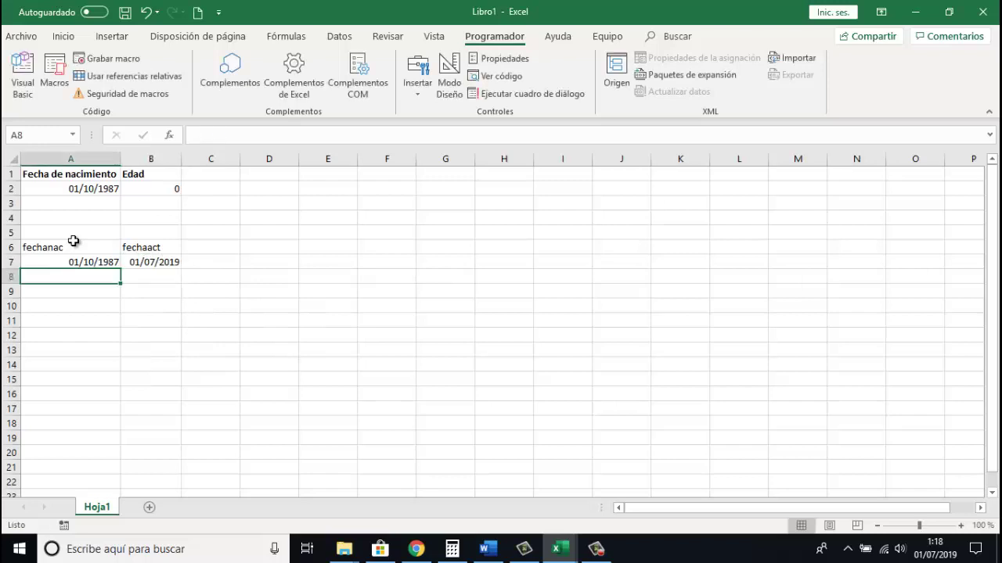
left_click(138, 261)
left_click_drag(123, 261, 112, 259)
left_click(113, 259)
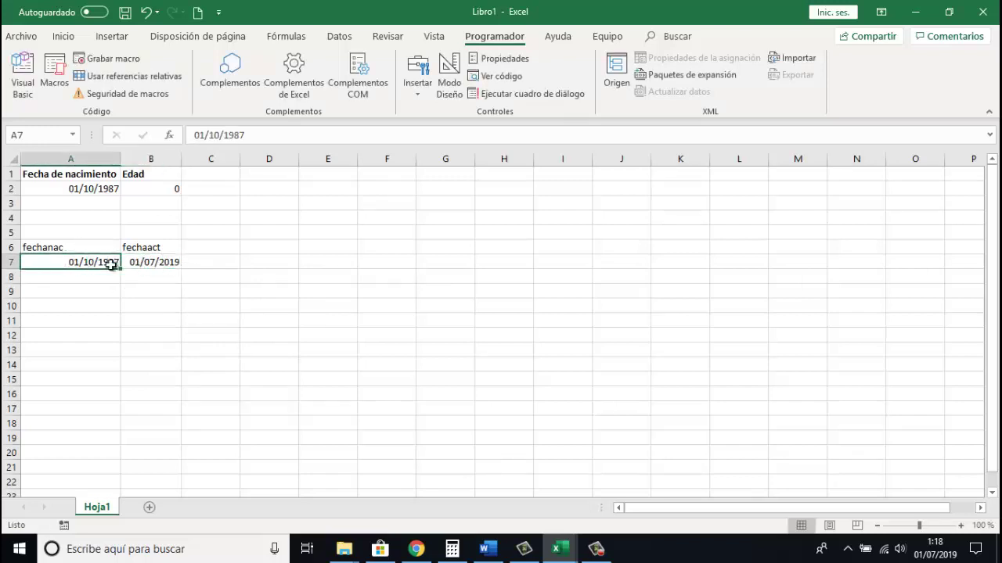
Label A9 and B9 as diamesA and diamesB.
left_click(82, 292)
type("diames")
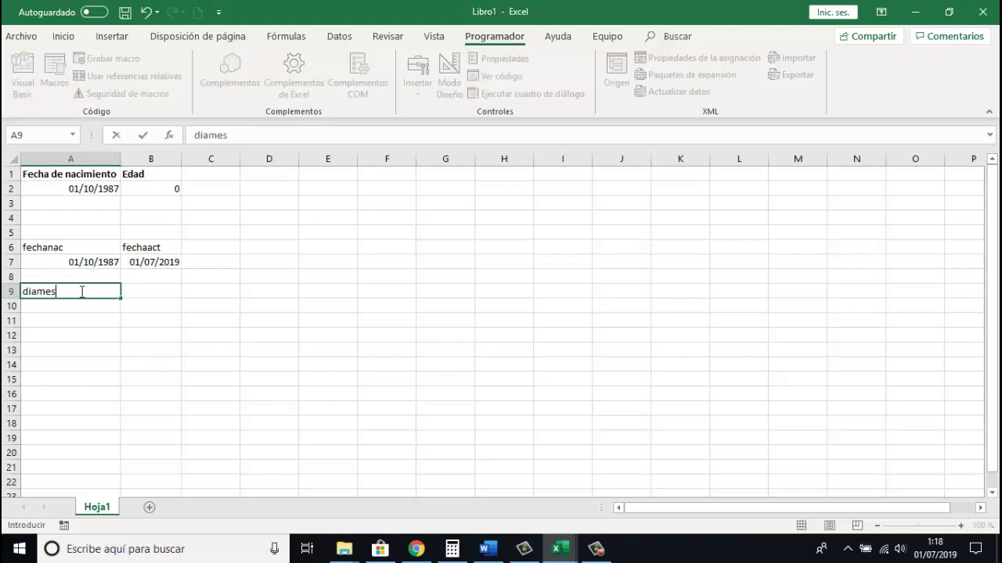
type("A")
key("Tab")
type("s")
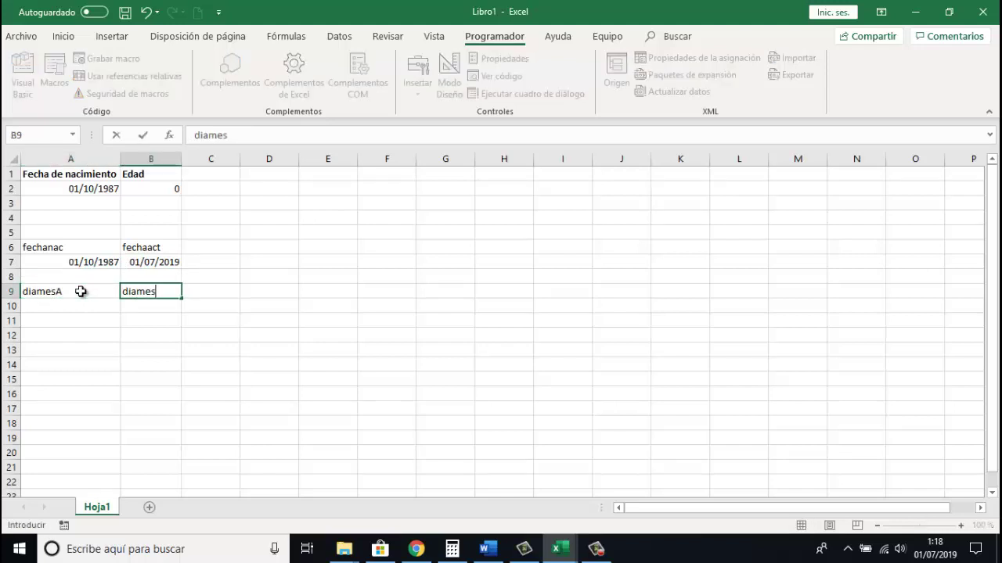
key("Tab")
Review the date cells and the =HOY() formula in B7, then select B10.
key("Up")
key("Left")
key("Up")
key("Left")
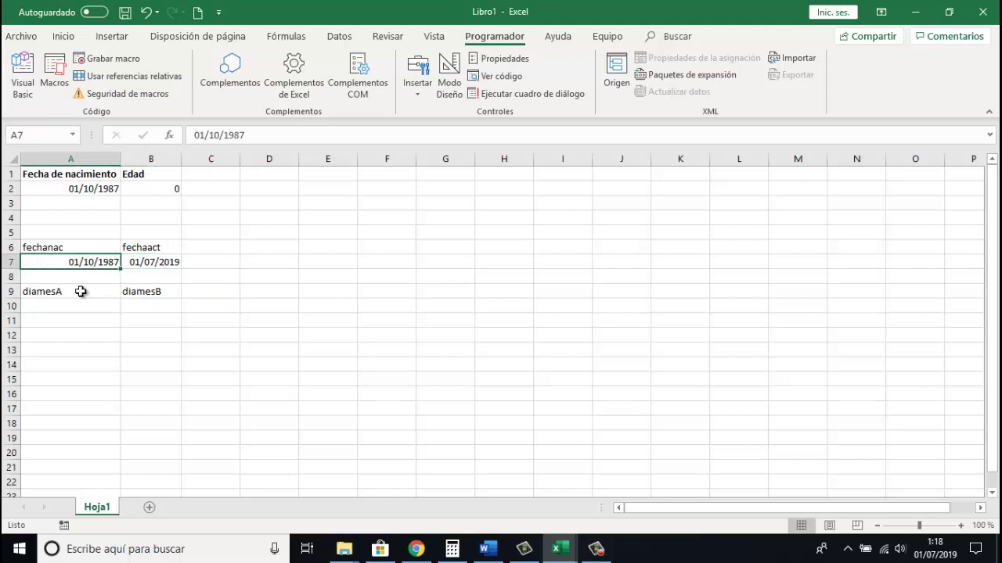
key("Right")
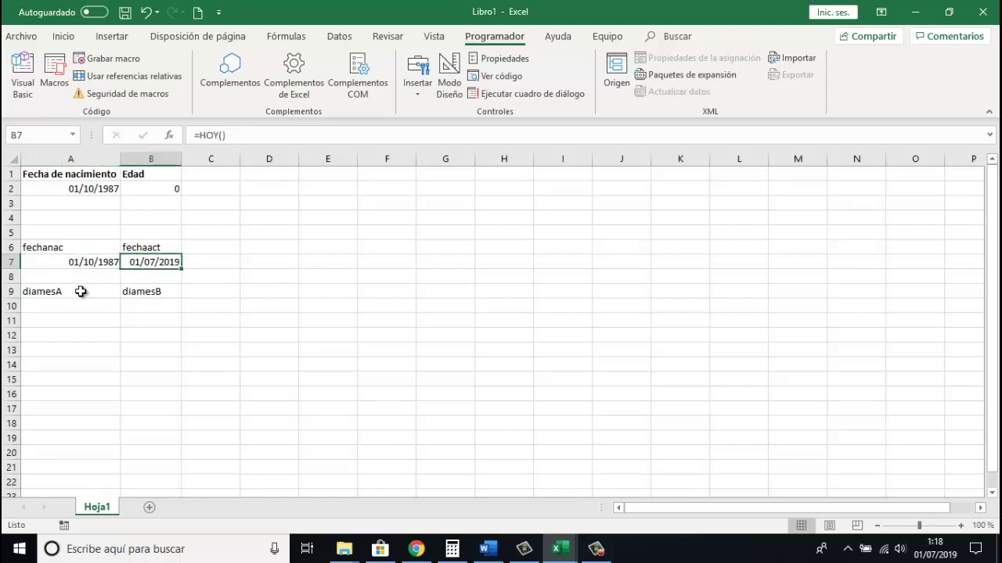
key("Right")
key("Down")
key("Down")
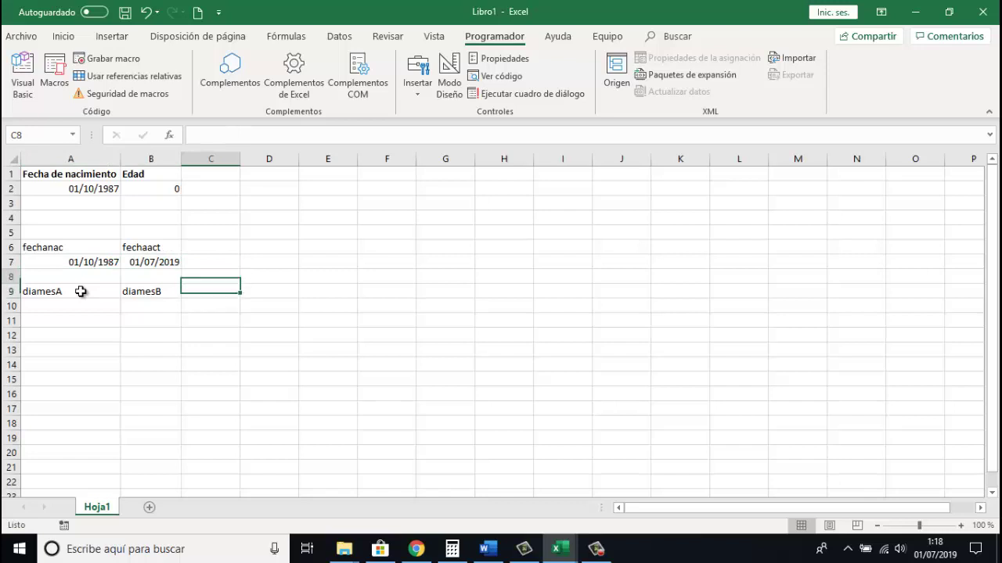
key("Up")
key("Up")
key("Left")
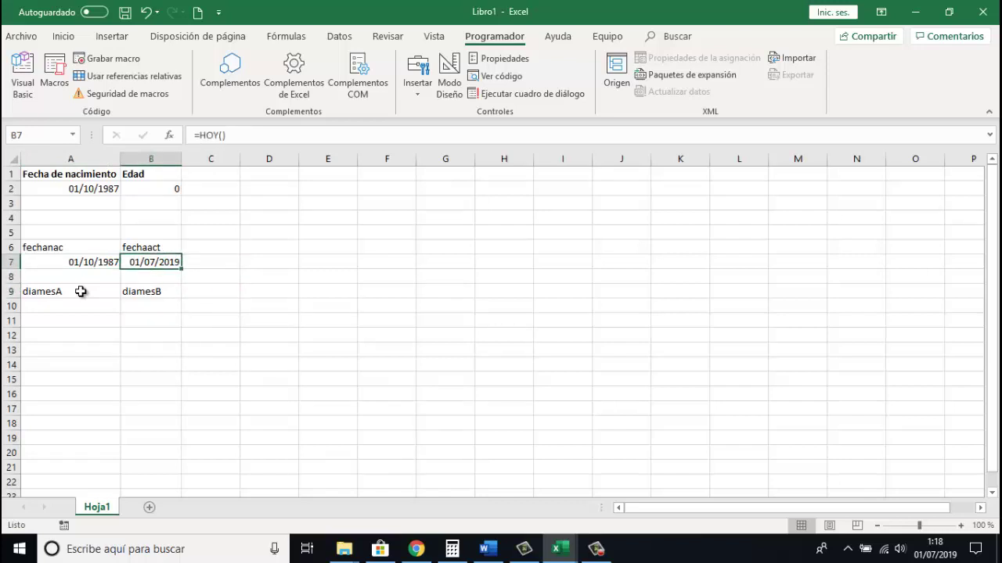
key("Left")
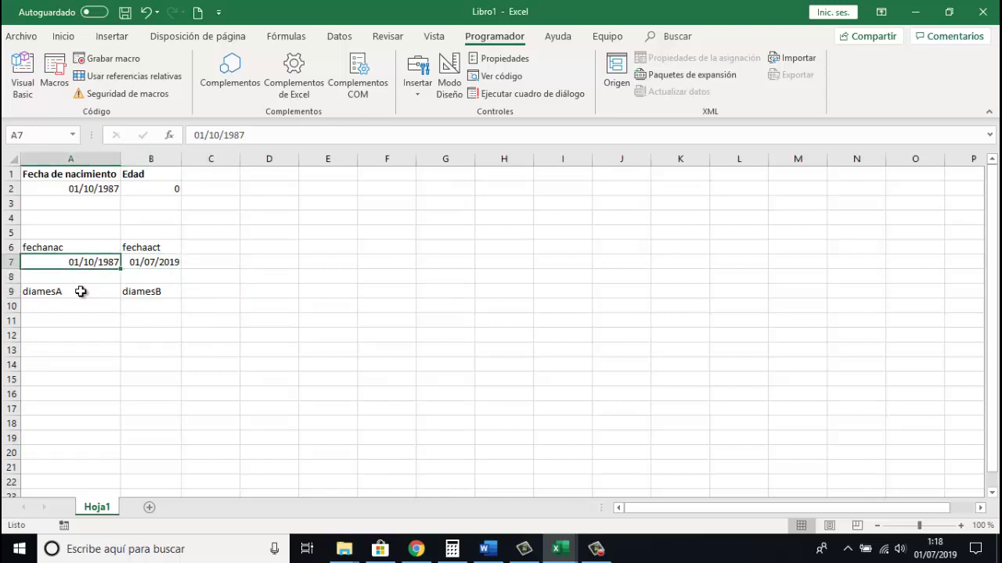
key("Right")
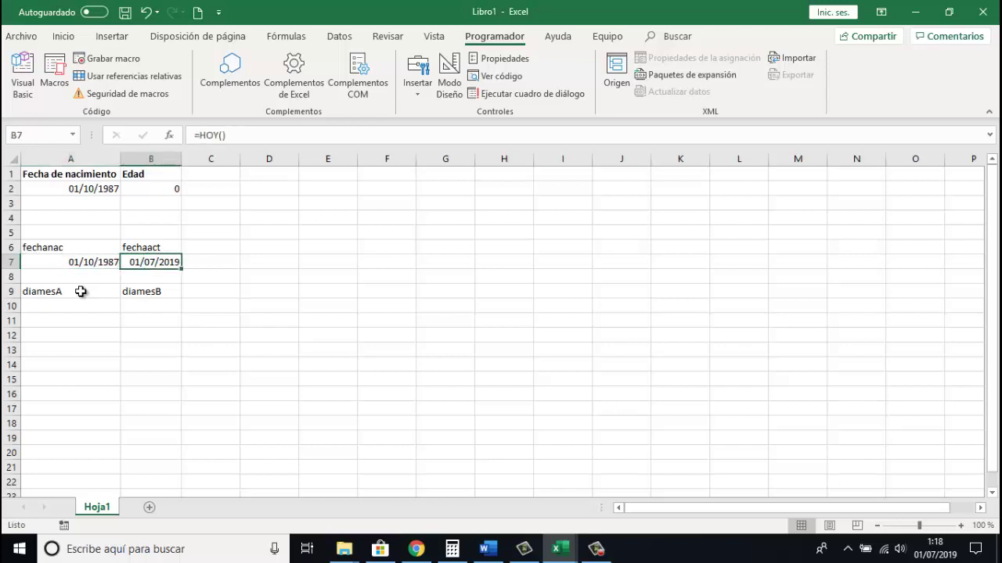
key("F2")
key("Escape")
left_click(144, 306)
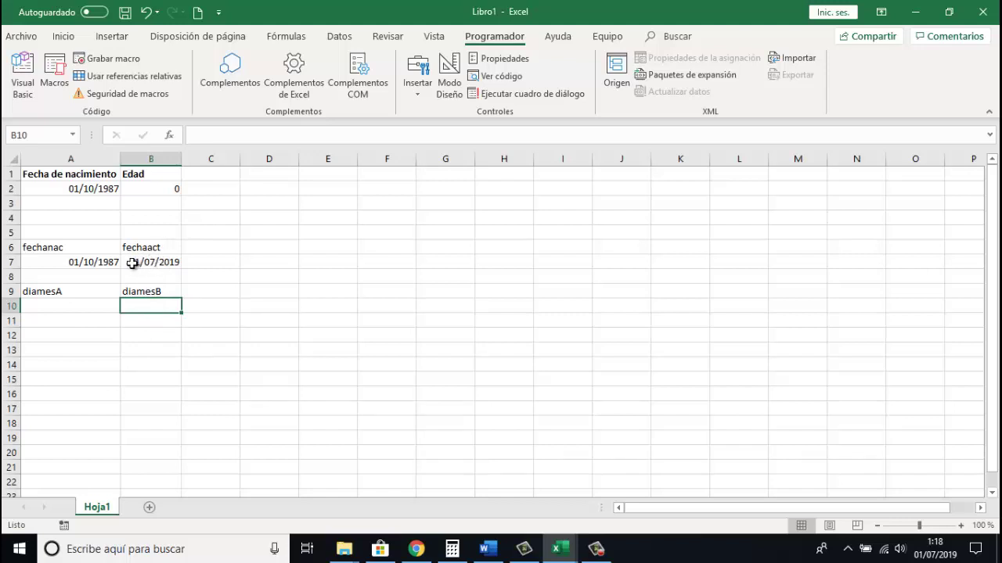
type("07")
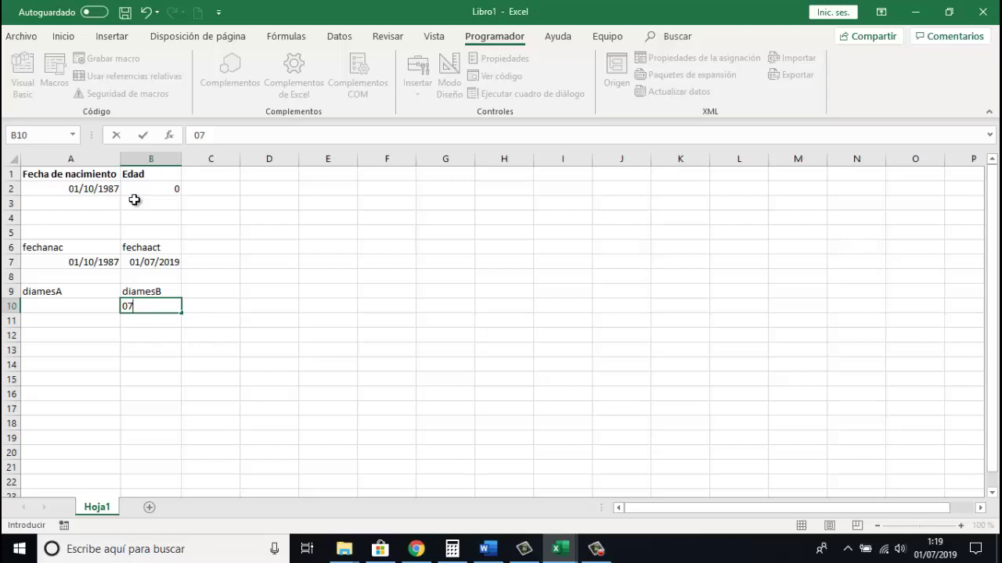
key("Escape")
type("7")
type("01")
key("Return")
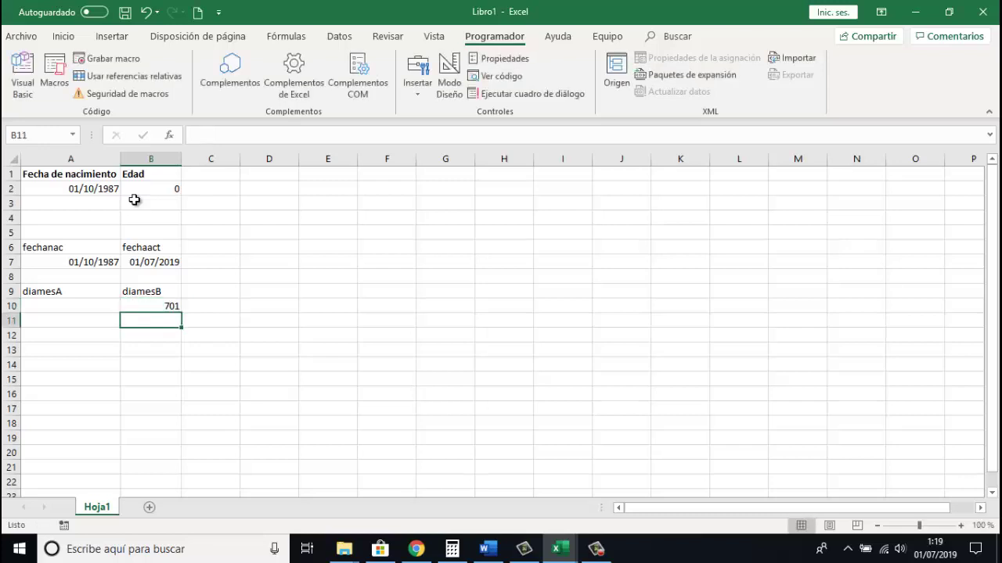
key("Up")
key("Left")
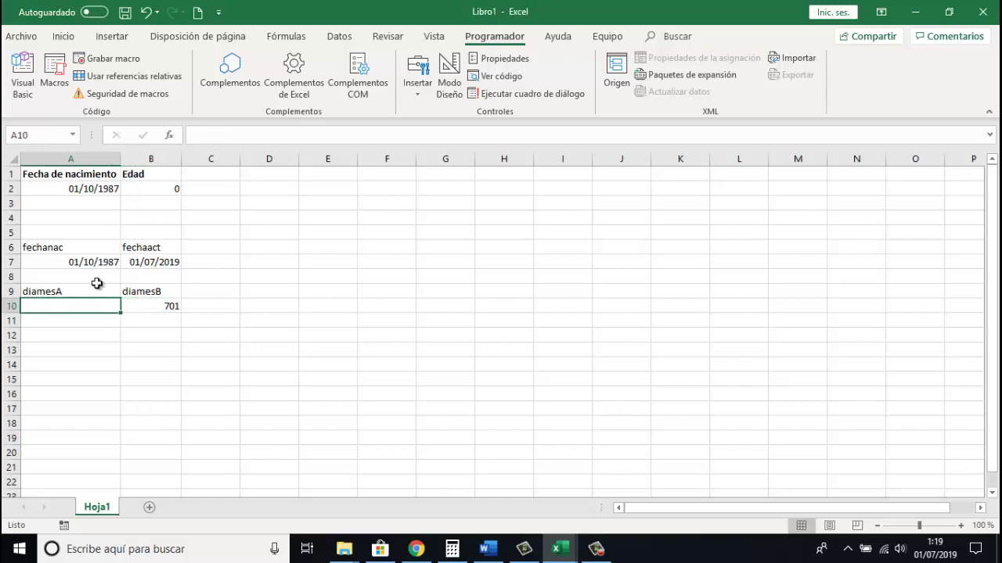
type("1001")
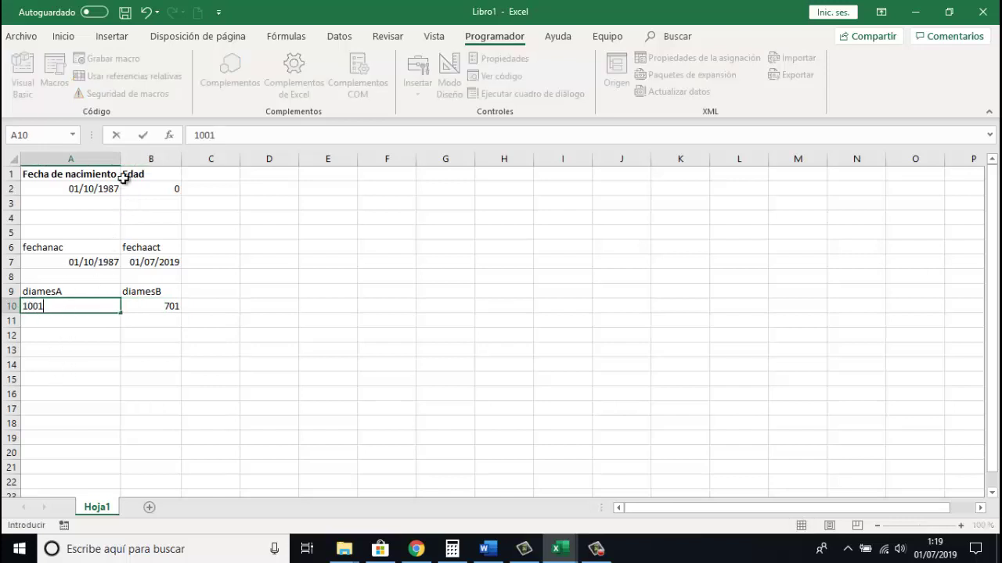
key("Tab")
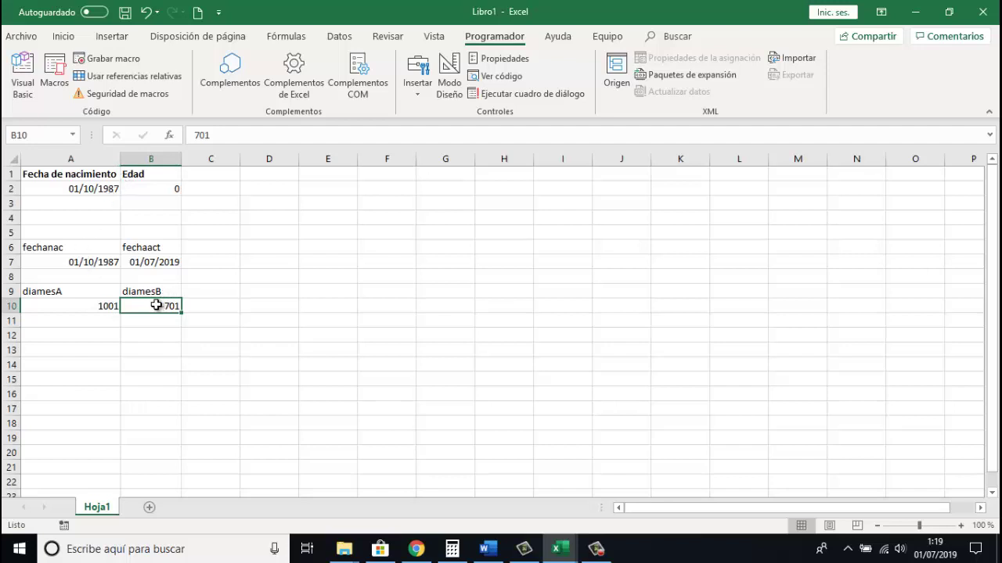
left_click(114, 305)
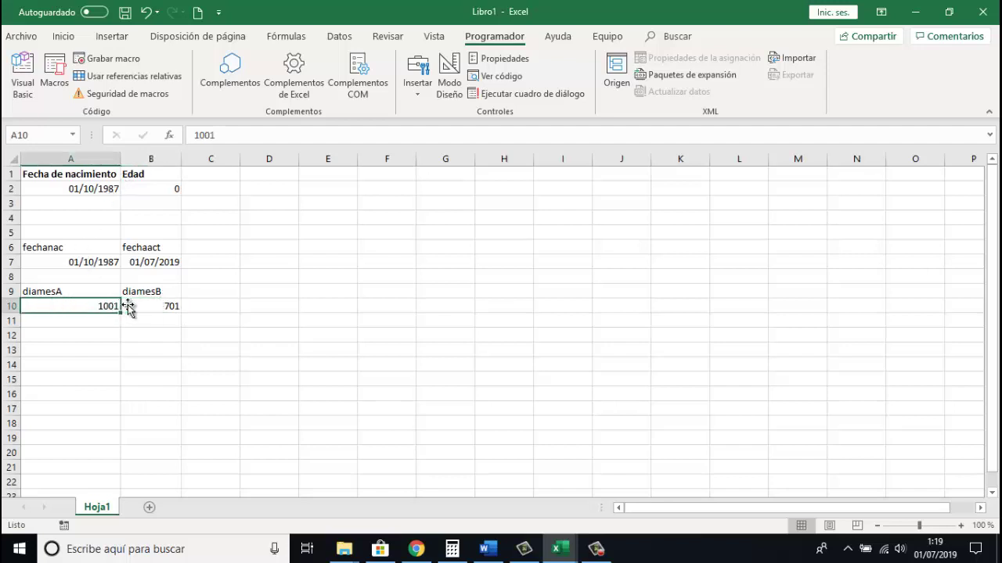
left_click(215, 305)
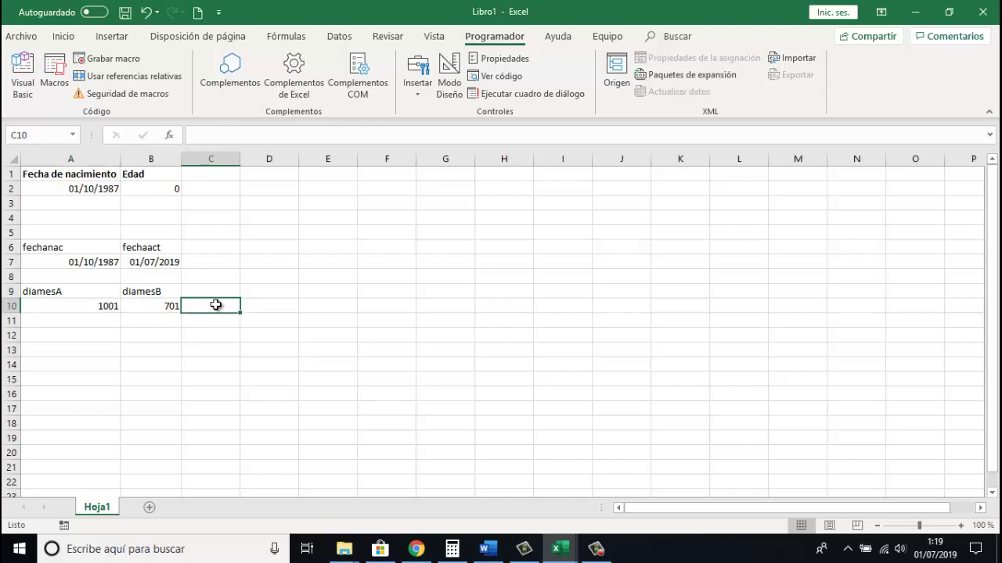
left_click(165, 305)
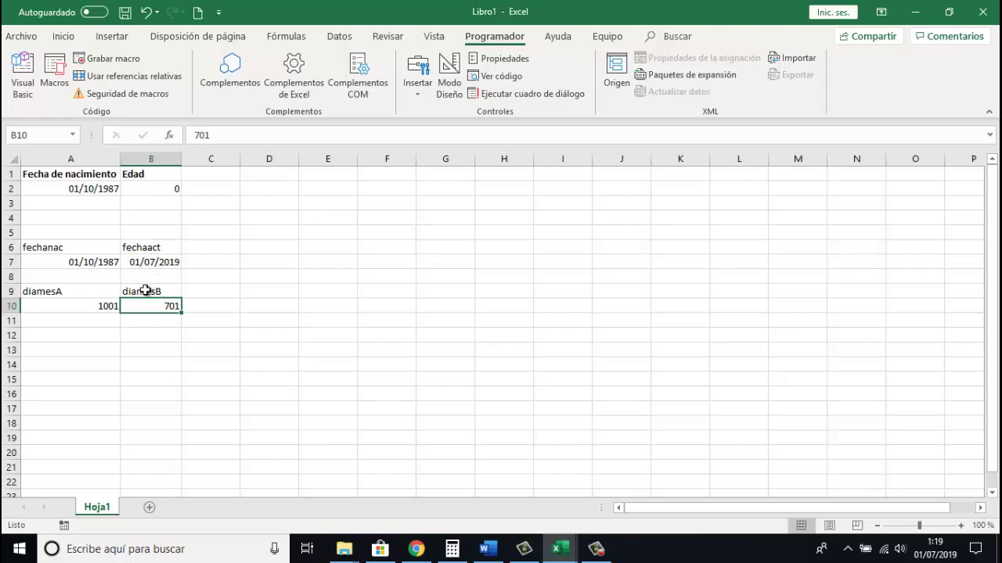
Rename the row 9 labels to mesdiaB in B9 and mesdiaA in A9.
mouse_move(559, 550)
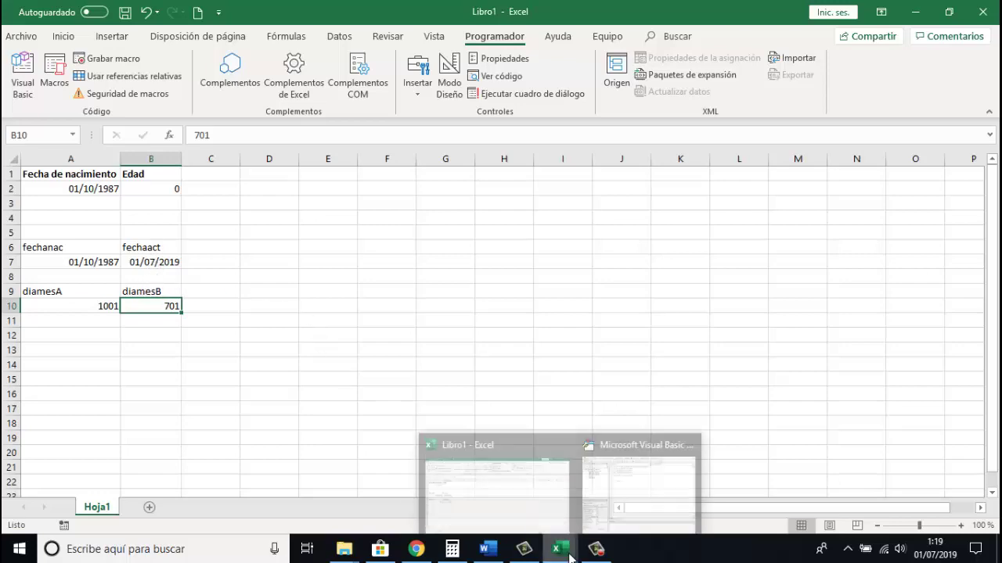
left_click(640, 489)
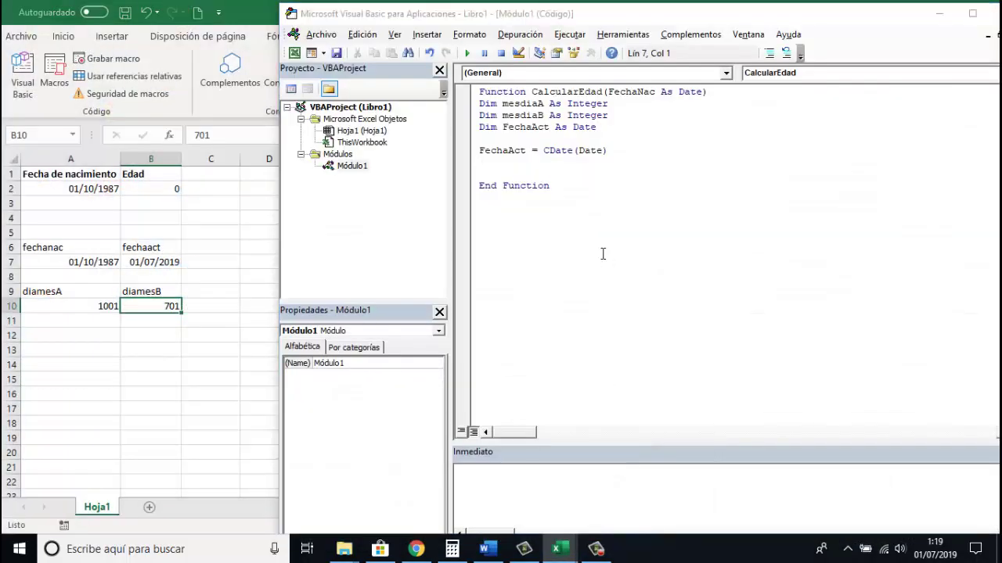
key("alt+F11")
key("Up")
type("mes")
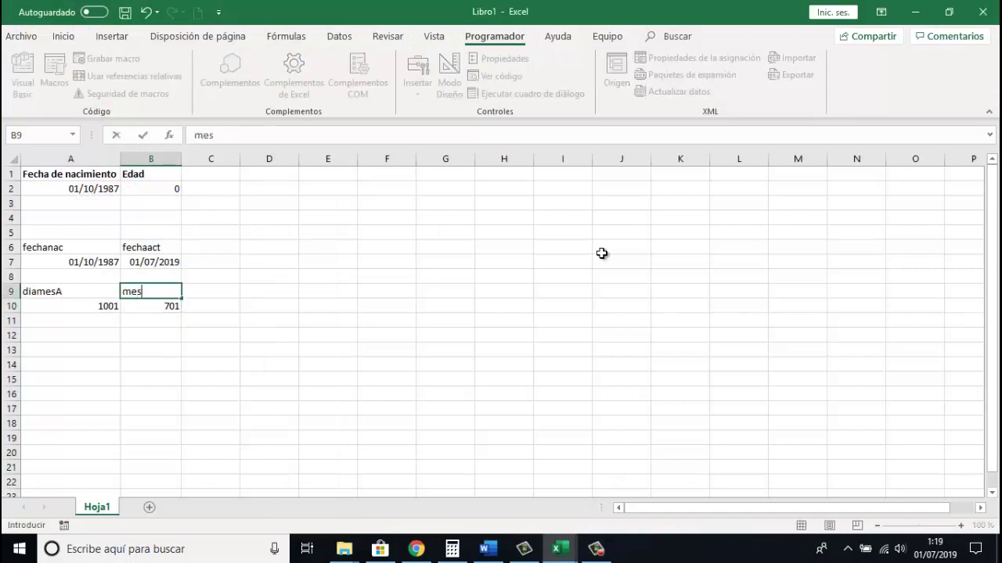
type("diaB")
key("Return")
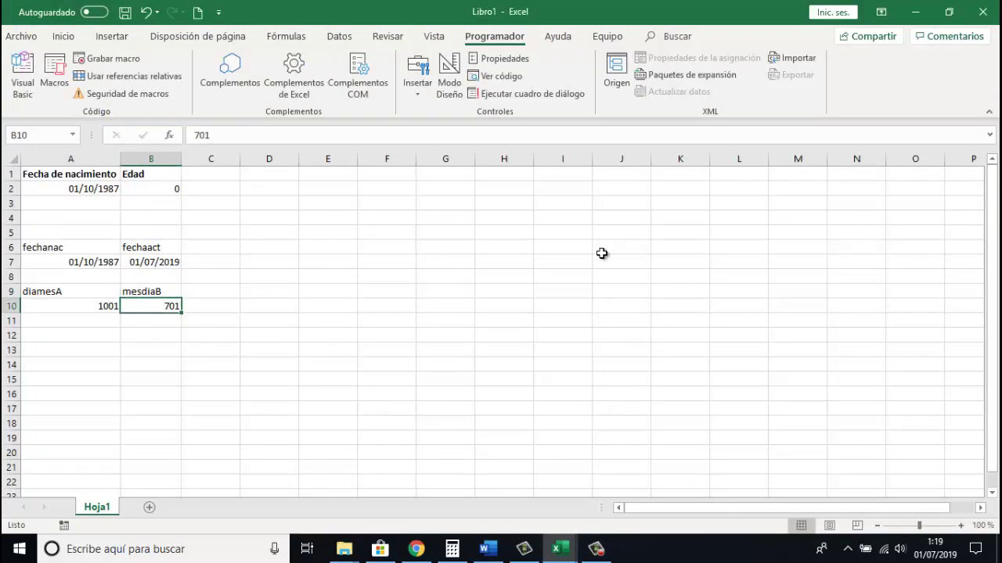
key("Up")
key("Left")
type("mesdia")
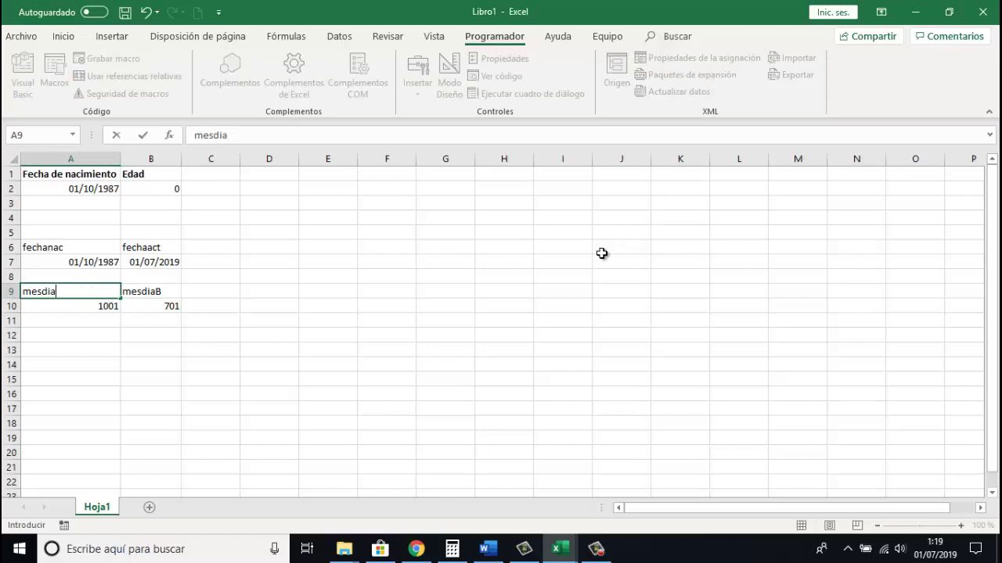
type("A")
key("Return")
Check the 1001 and 701 values in A10:B10, cancelling a trial edit of B10.
key("Right")
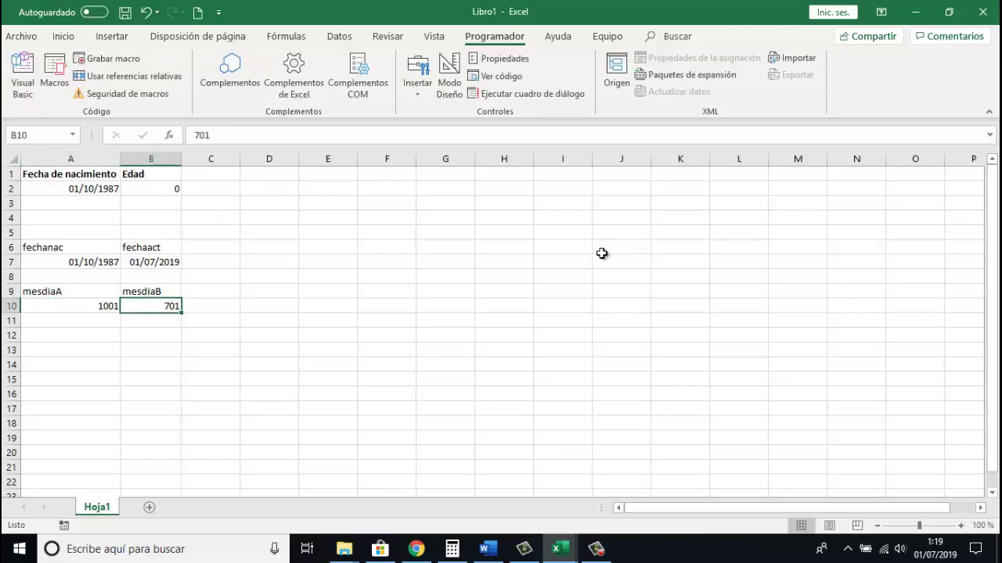
key("Left")
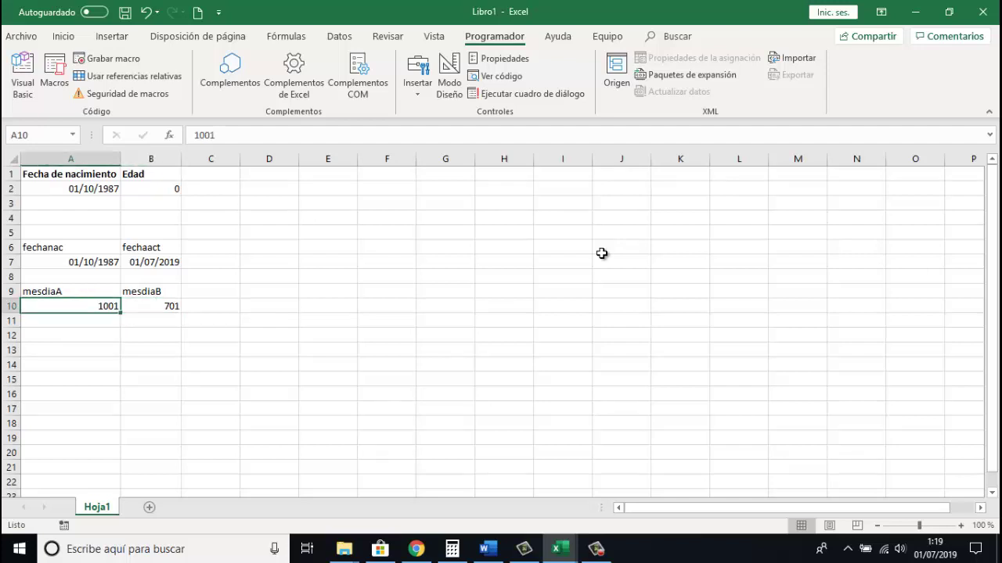
key("Up")
key("Up")
key("Up")
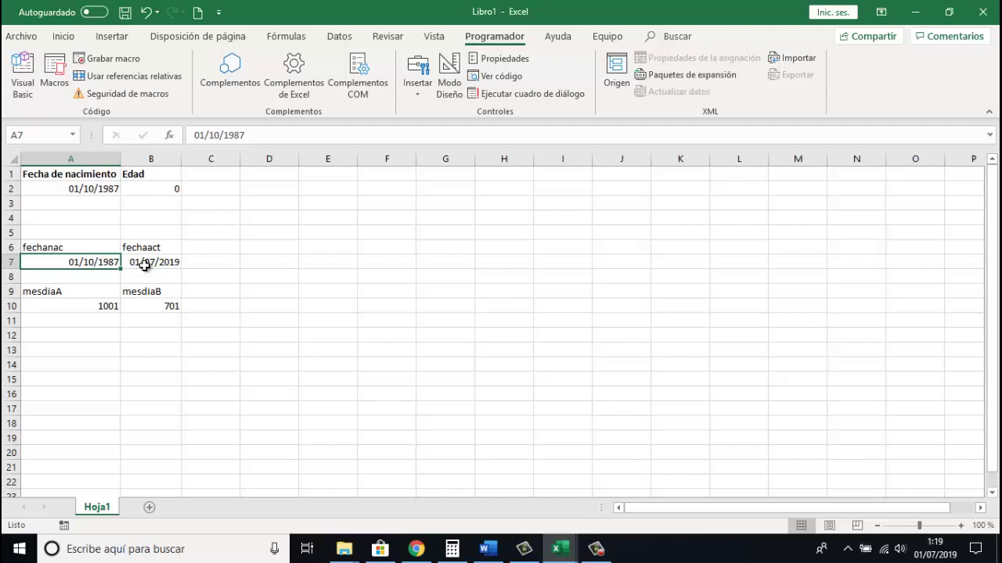
left_click(168, 304)
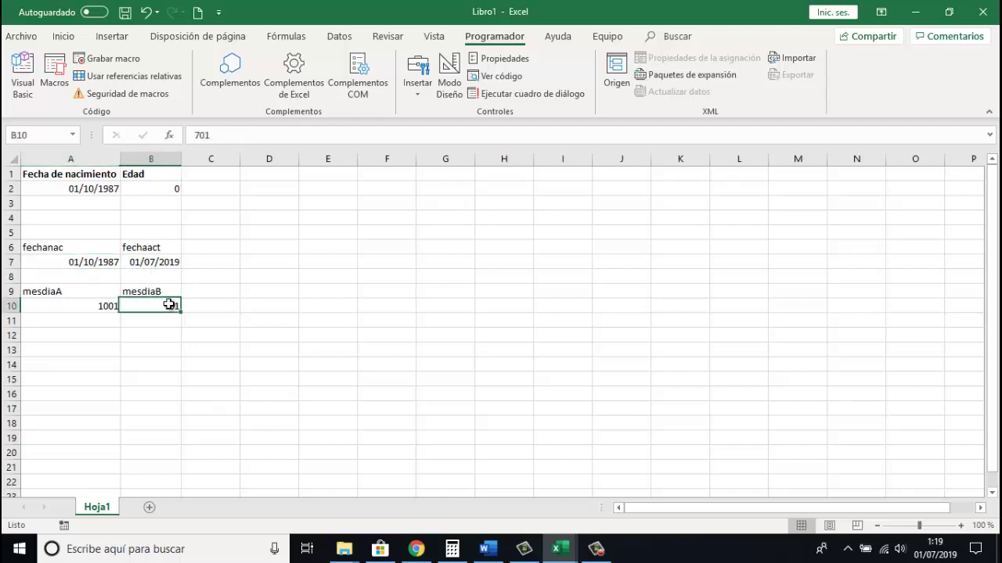
left_click(108, 306)
left_click(157, 306)
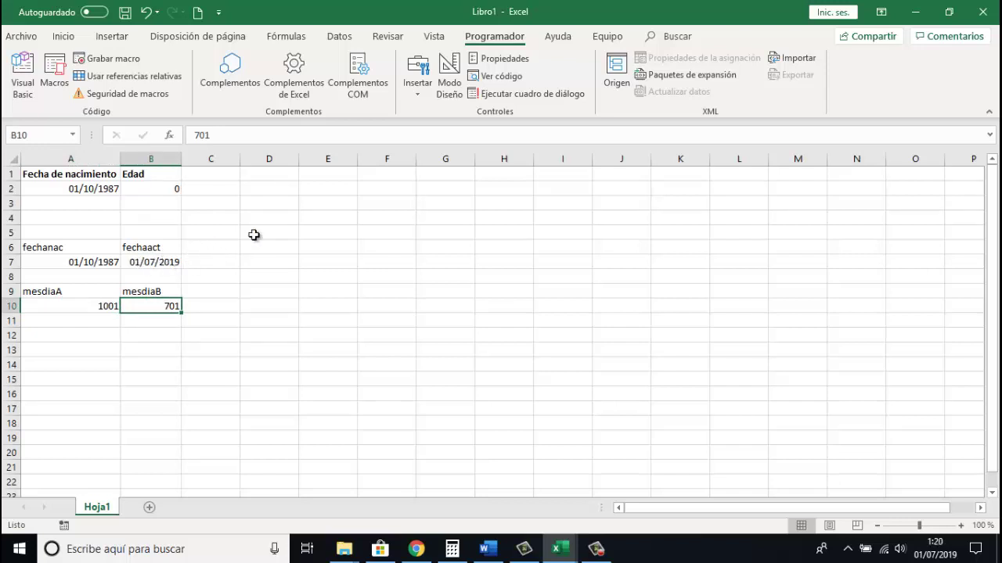
key("F2")
type("1001")
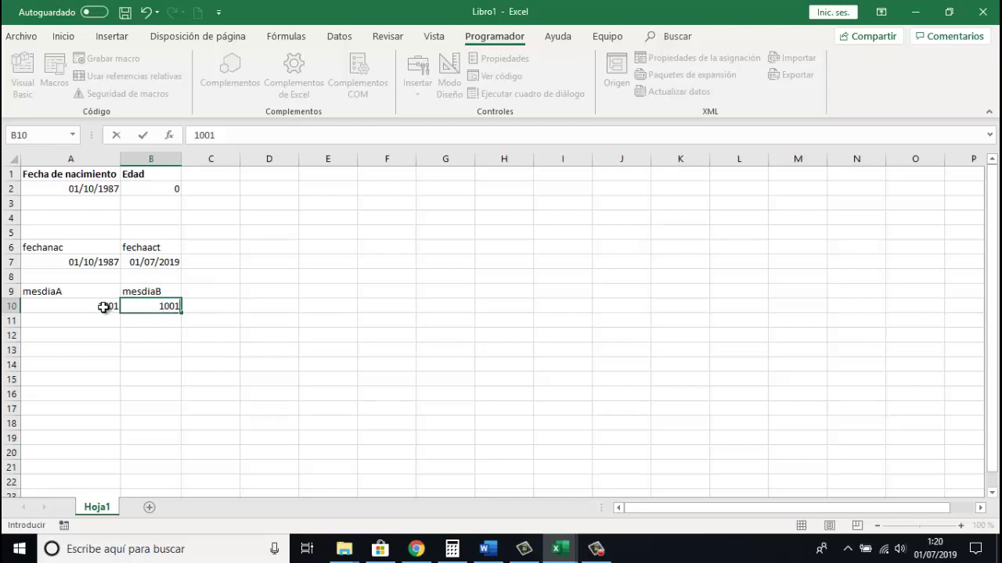
key("Escape")
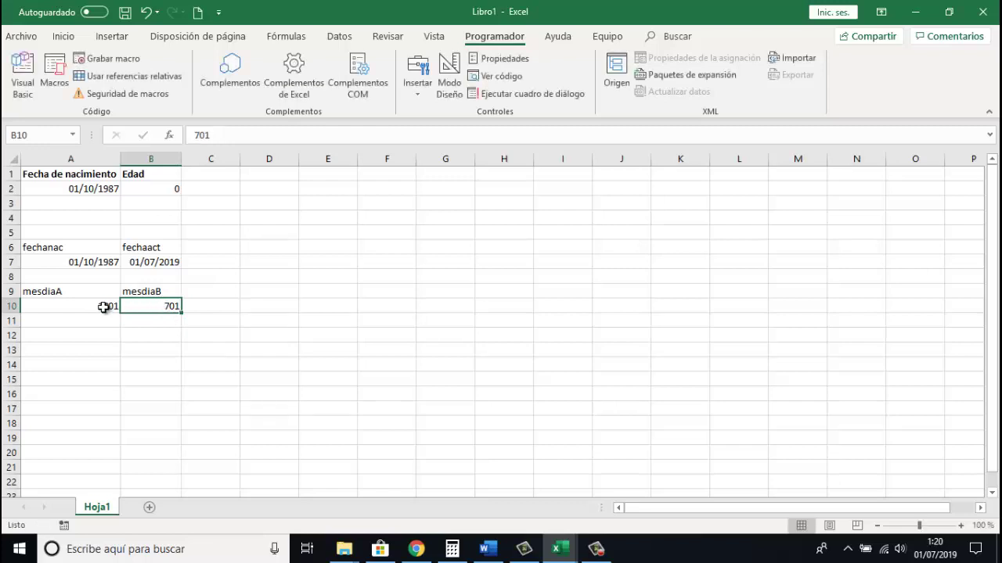
left_click(212, 306)
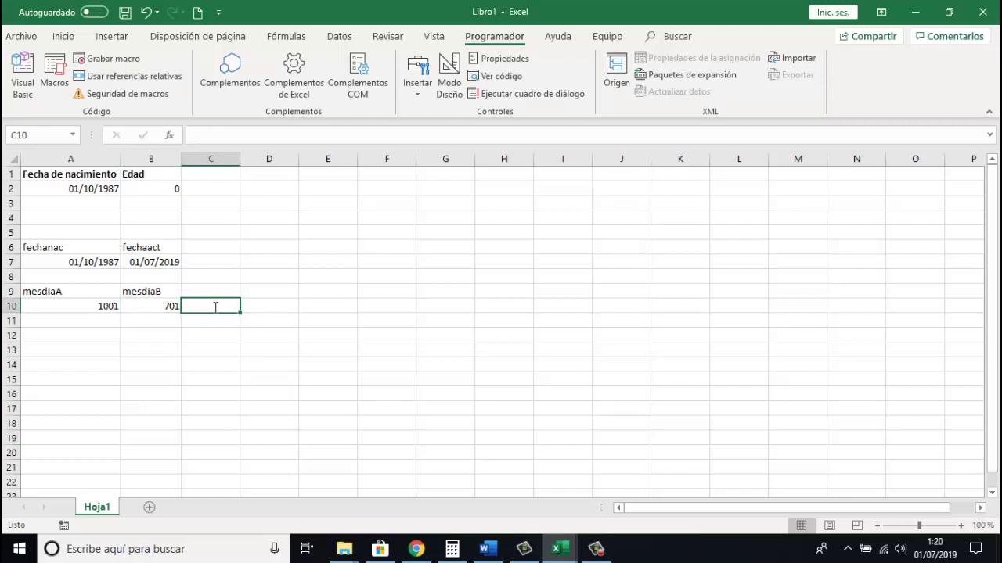
Enter the comparison =B10>=A10 in C10, which returns FALSO.
type("=")
key("Left")
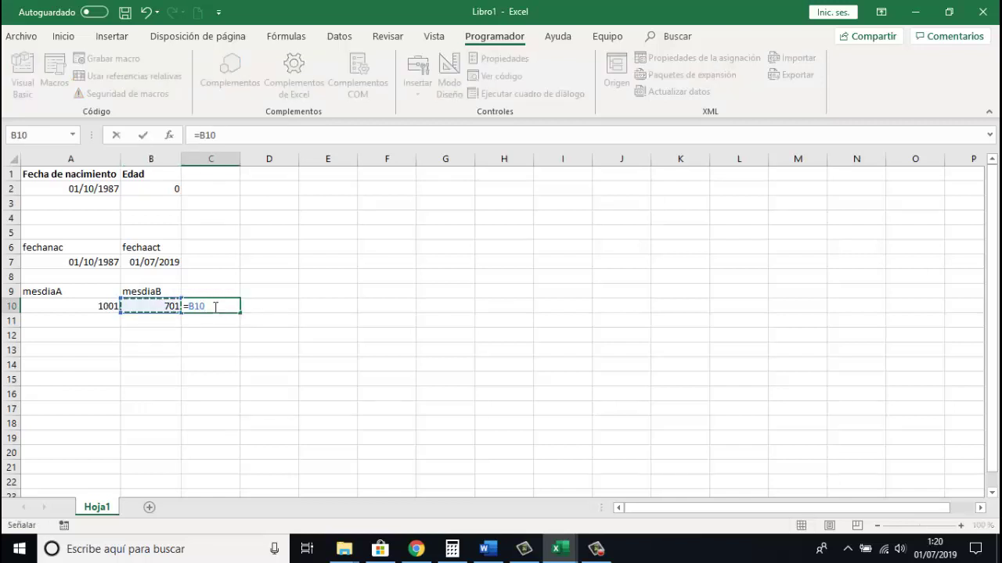
type(">=")
left_click(110, 307)
key("Return")
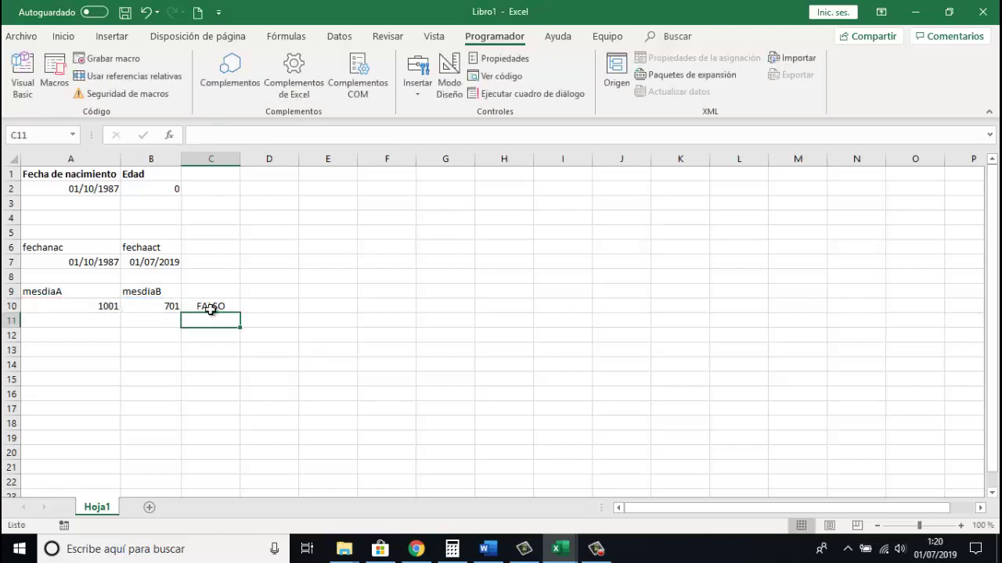
left_click(210, 308)
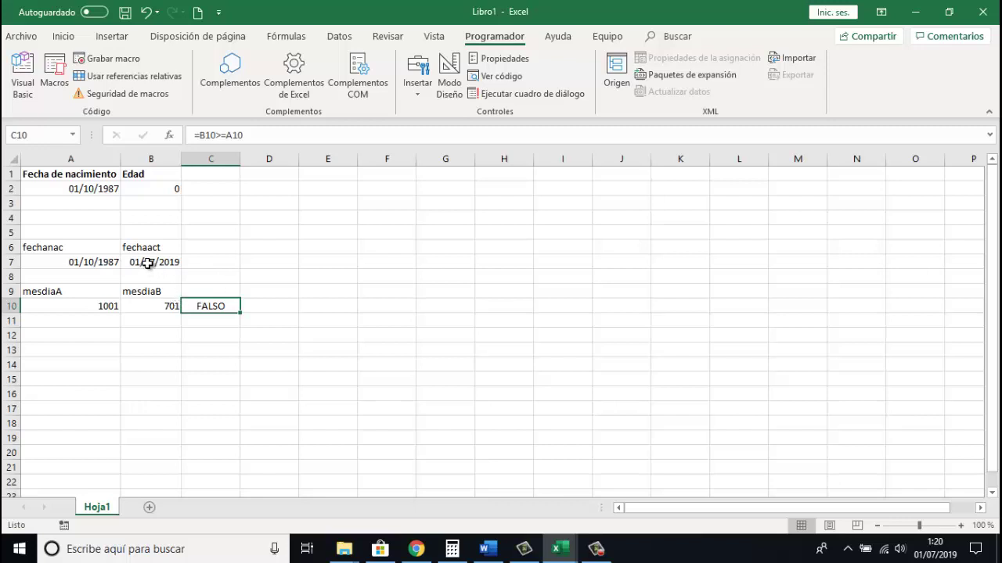
left_click(147, 263)
Change B7 to the date 01/10/2019 and B10 to 1001.
double_click(148, 263)
key("Escape")
type("01/")
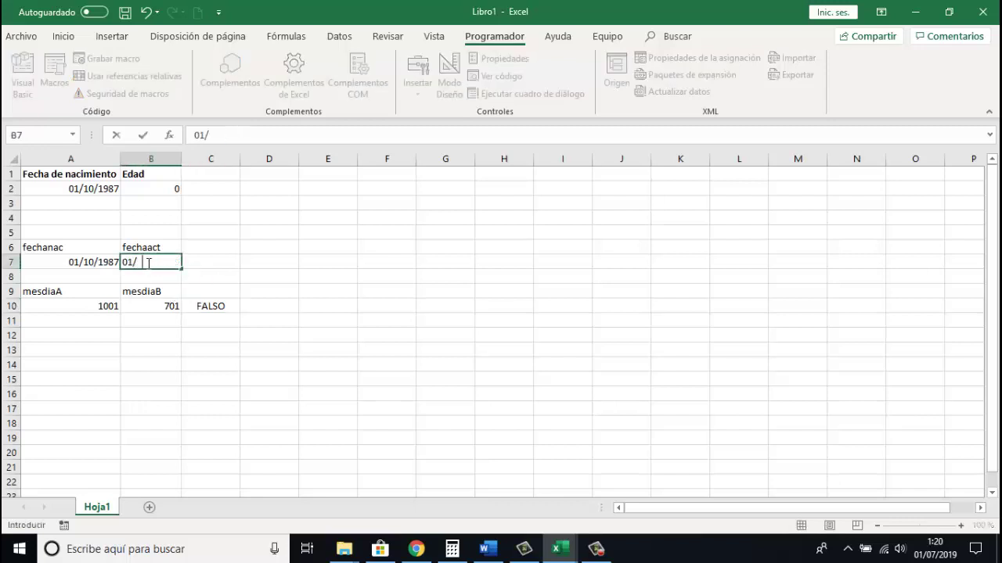
type("10/2019")
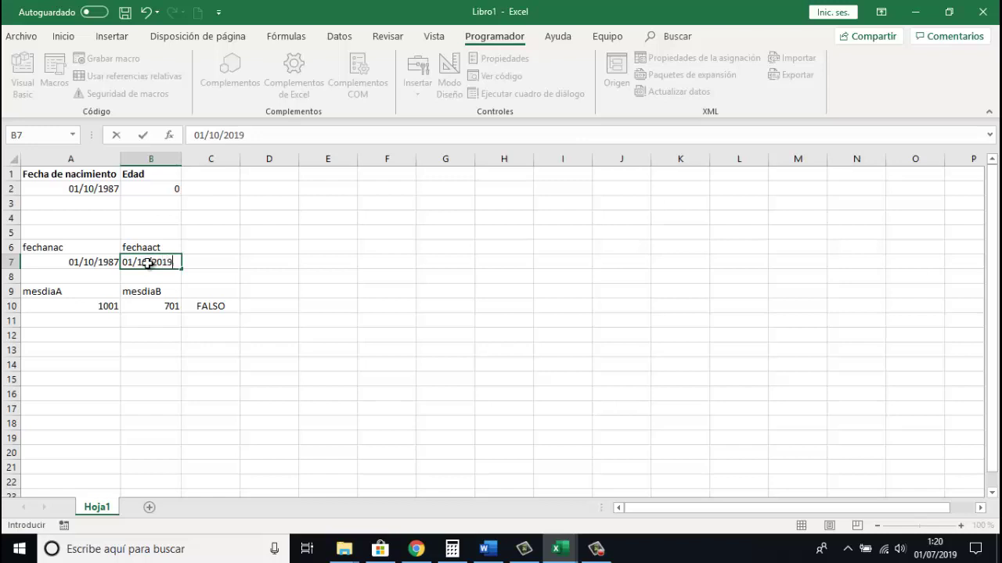
key("Return")
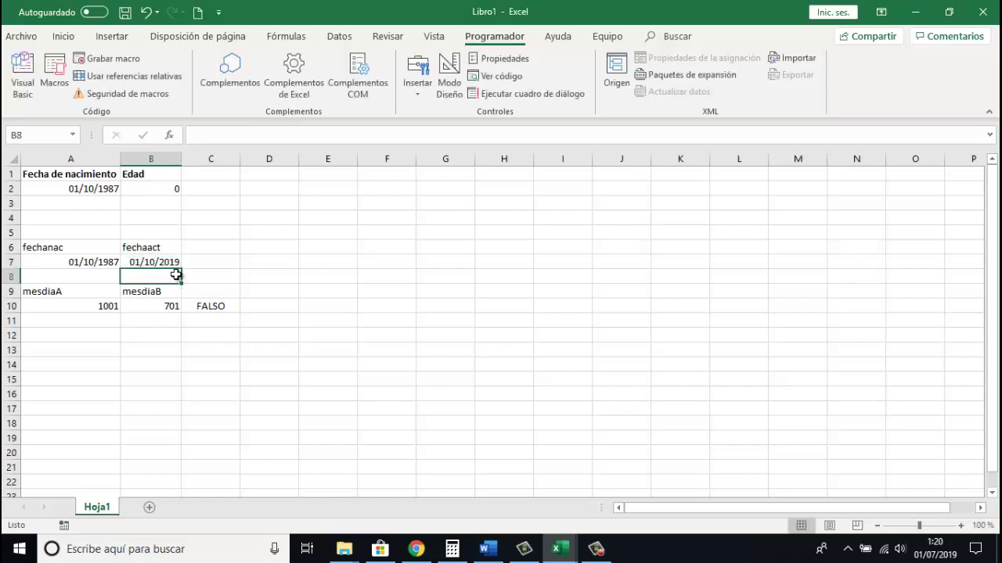
left_click(169, 305)
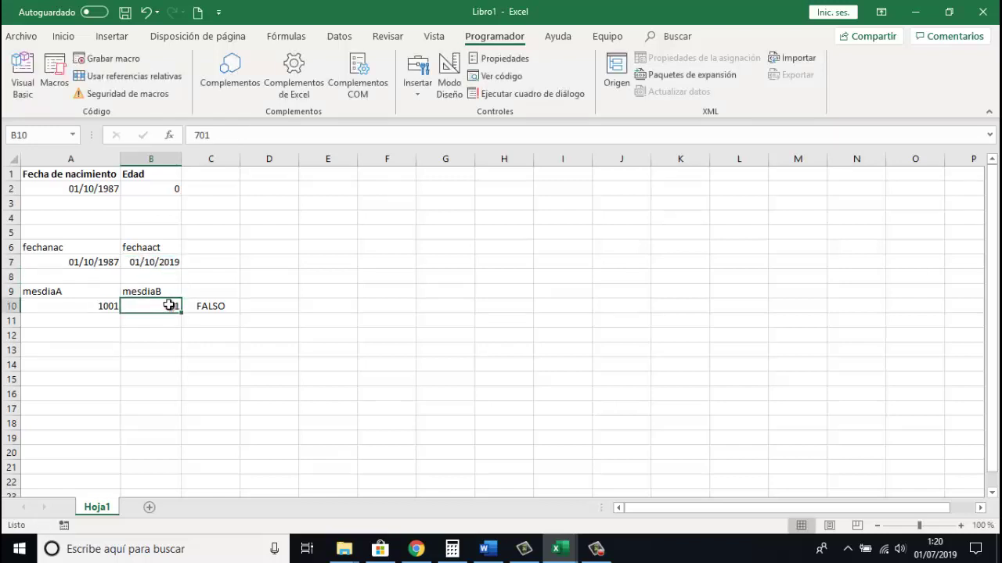
type("=1")
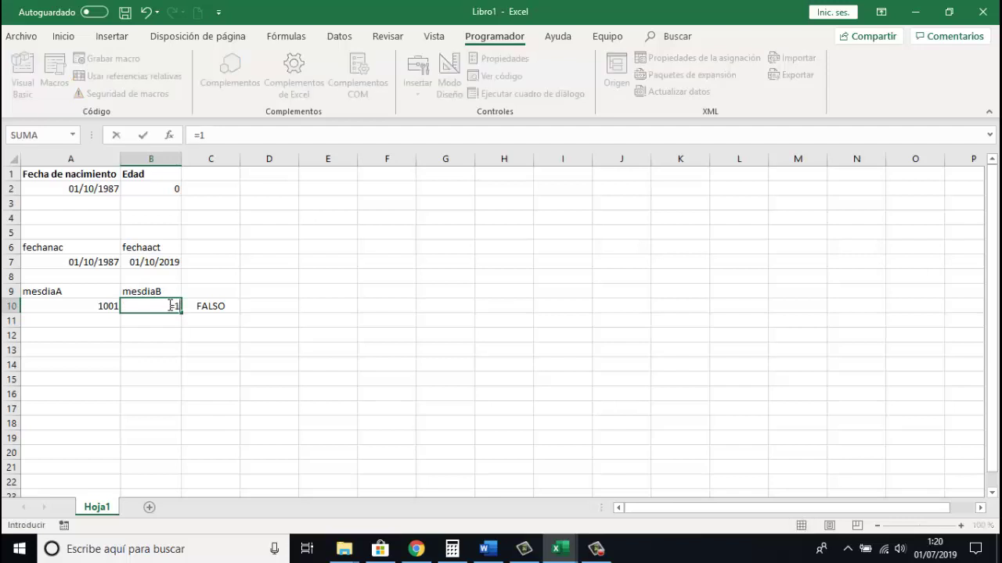
type("001")
key("Return")
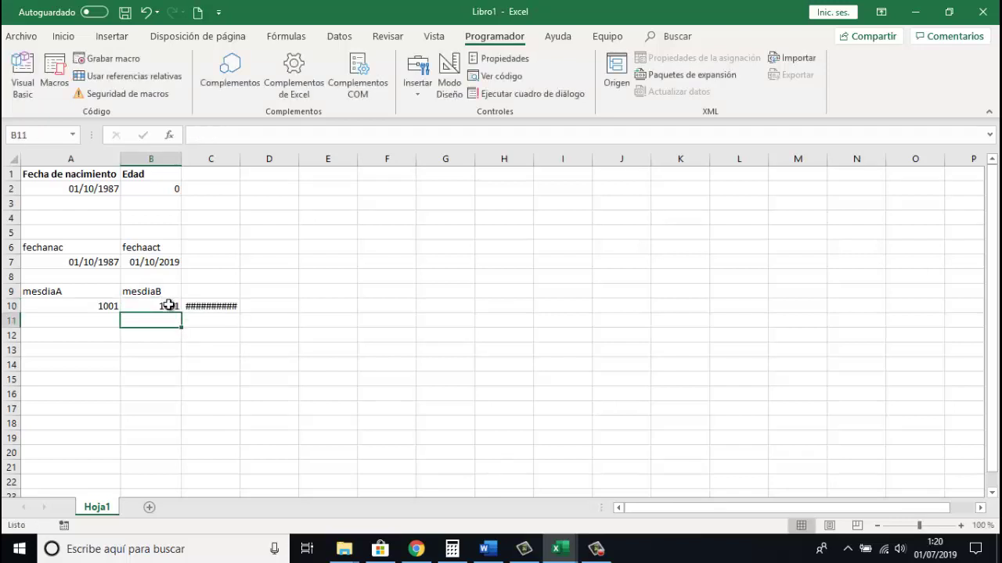
Widen column C and verify C10 now shows VERDADERO against the A7, B7 and B10 values.
left_click(224, 304)
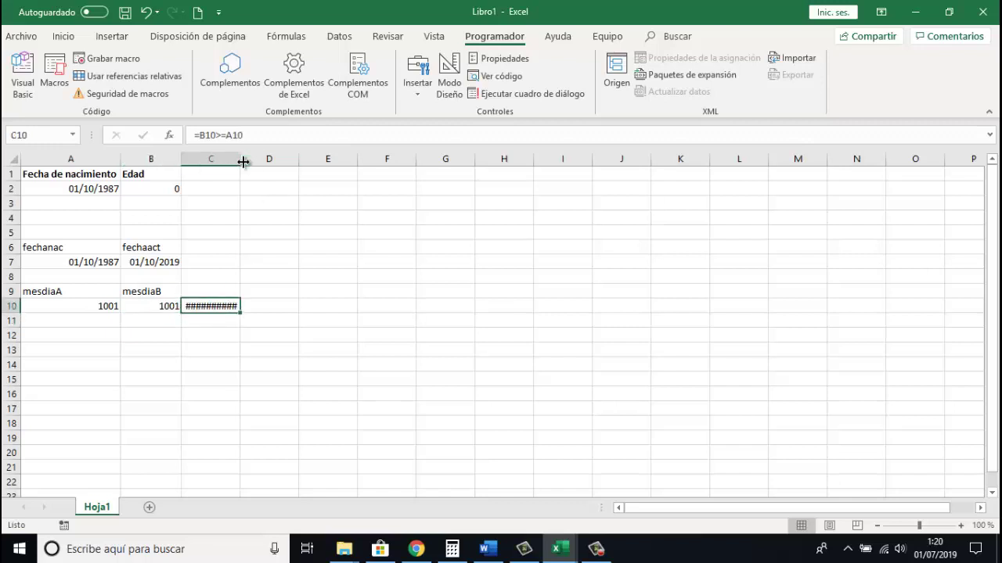
left_click_drag(243, 161, 245, 162)
left_click(155, 266)
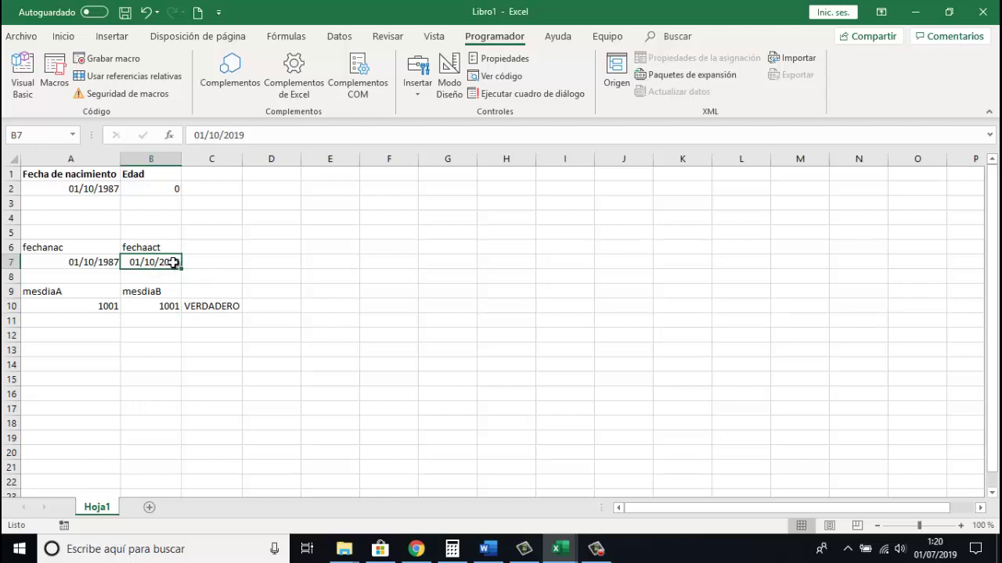
left_click(102, 262)
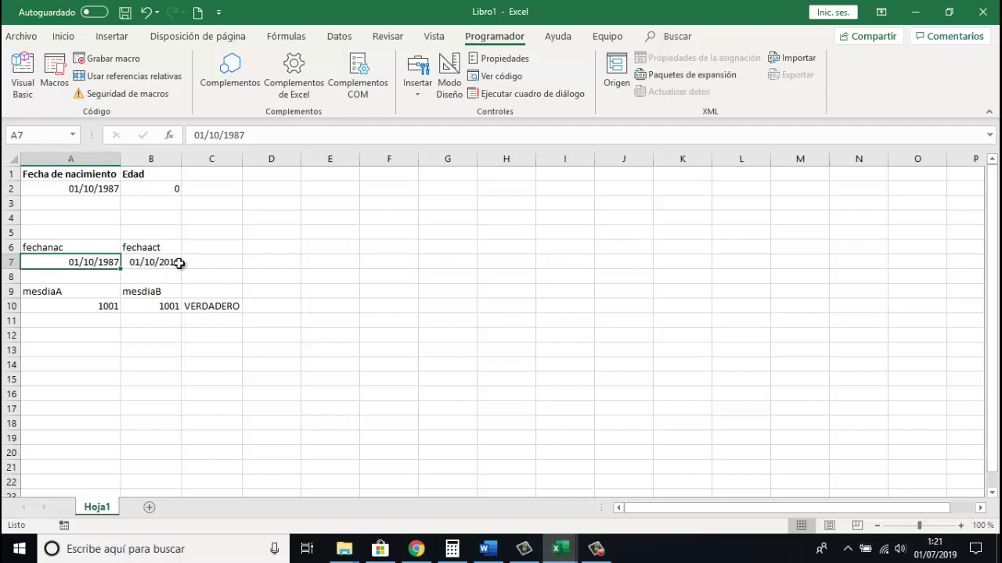
left_click(220, 310)
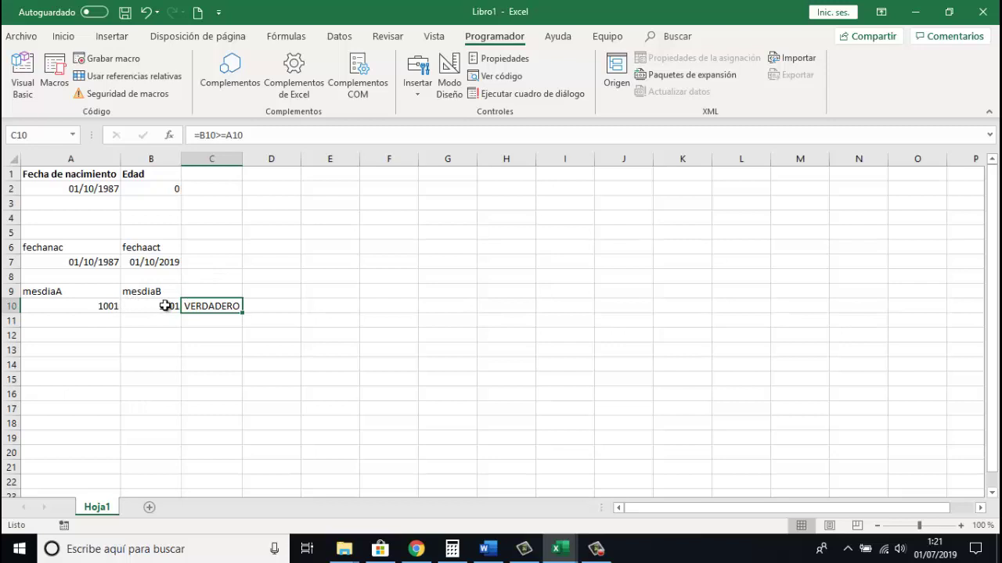
left_click(166, 306)
left_click(107, 304)
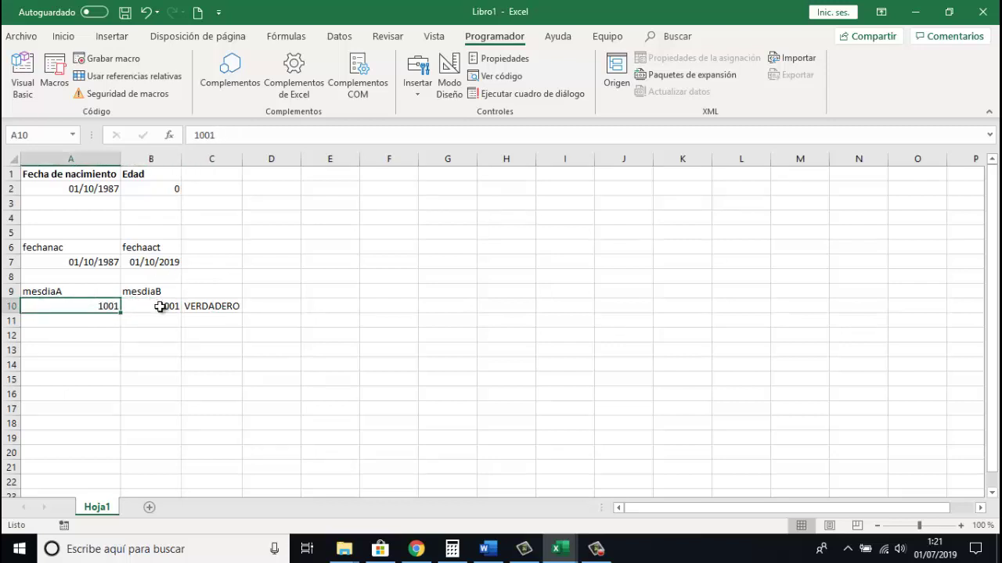
left_click(168, 305)
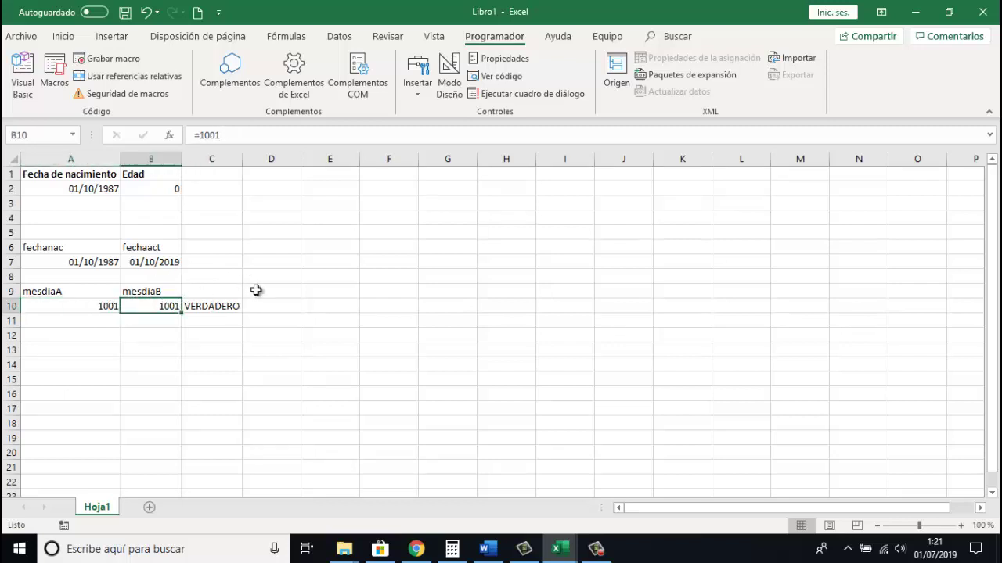
Add mesdiaA = Month(FechaNac) & Day(FechaNac) and MsgBox mesdiaA before End Function.
key("alt+F11")
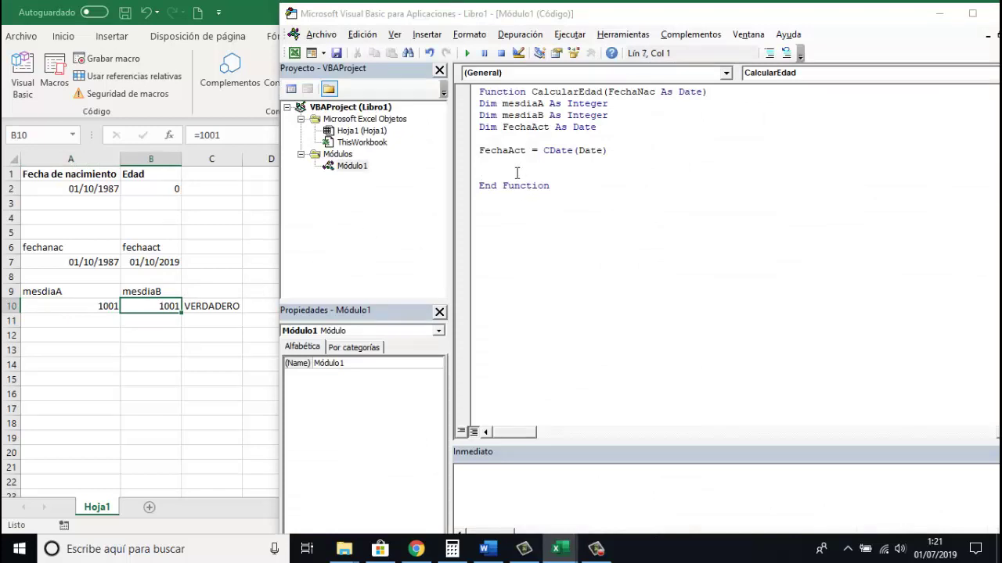
key("Return")
type("mesdiaA=")
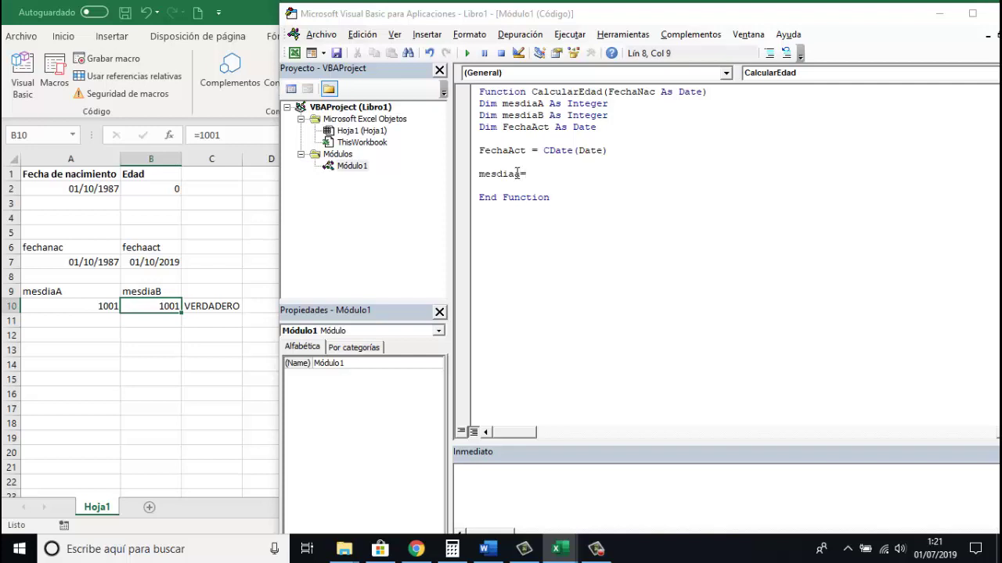
type("month")
type("(")
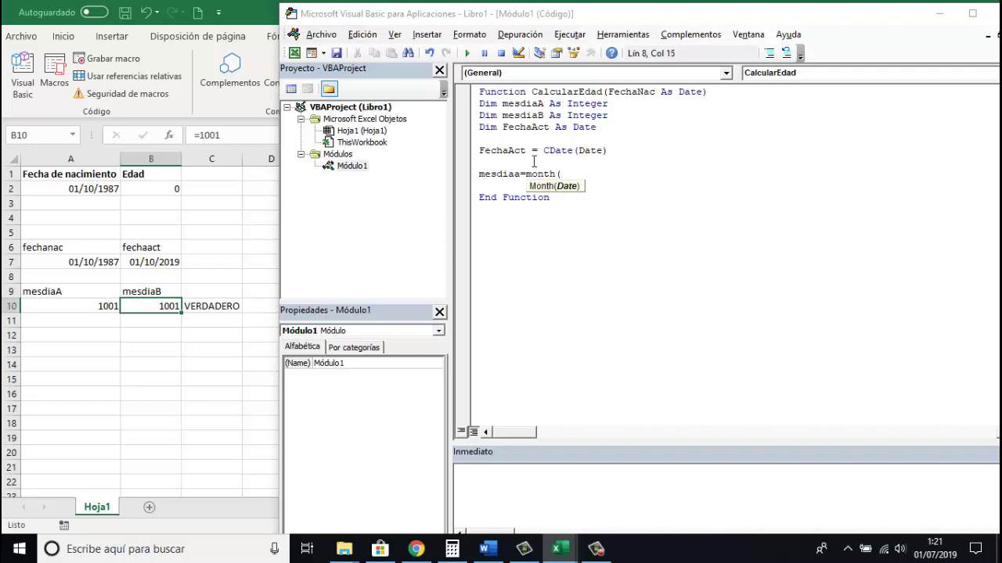
type("fe")
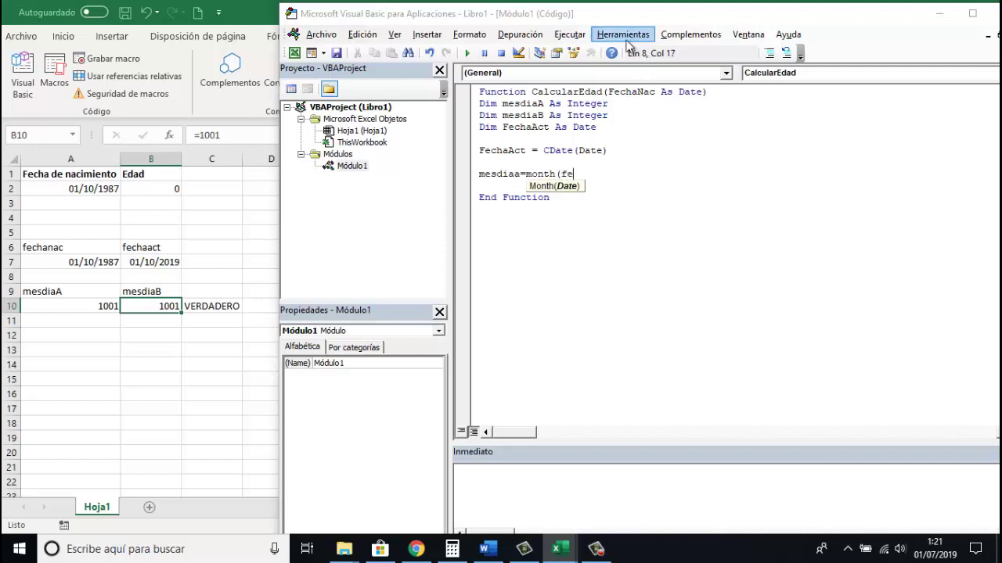
type("chanac")
type(")")
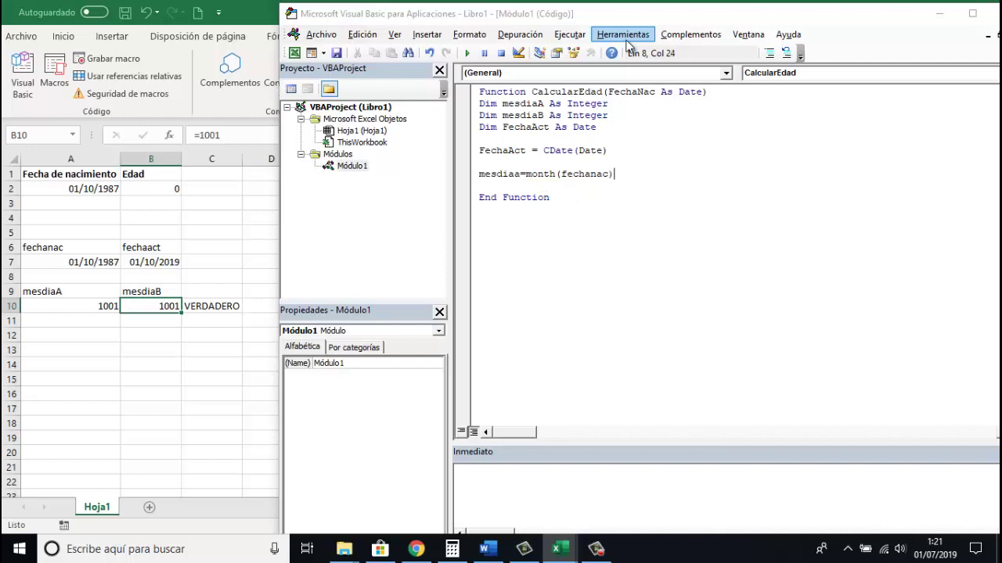
type("&")
type("day(")
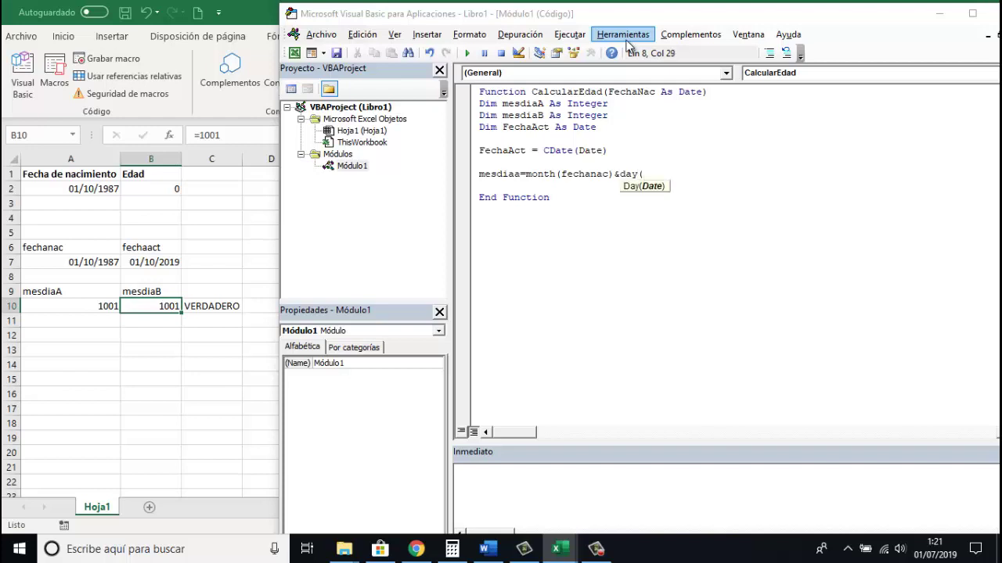
type("fecha")
type("nac)")
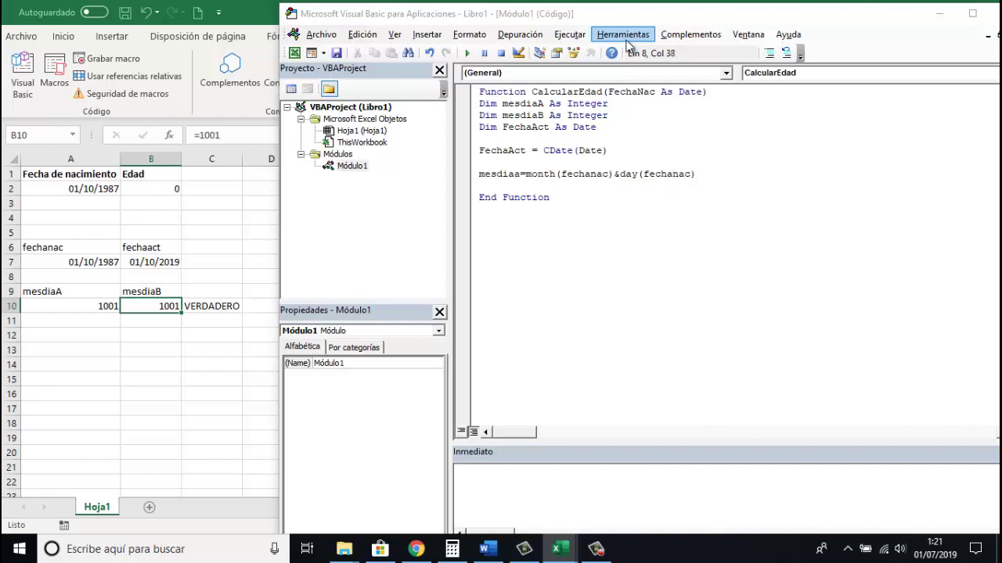
key("Return")
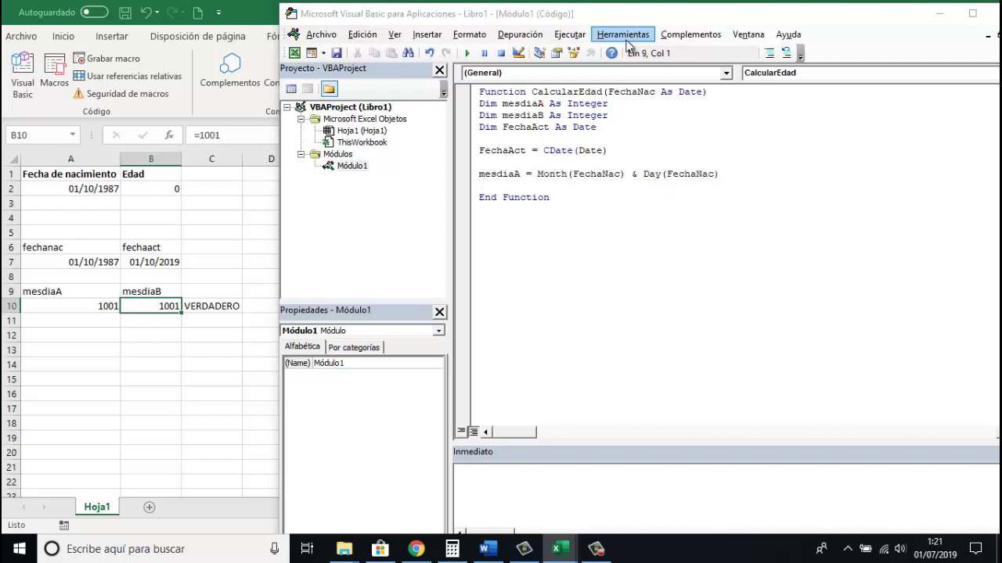
type("msgbox ")
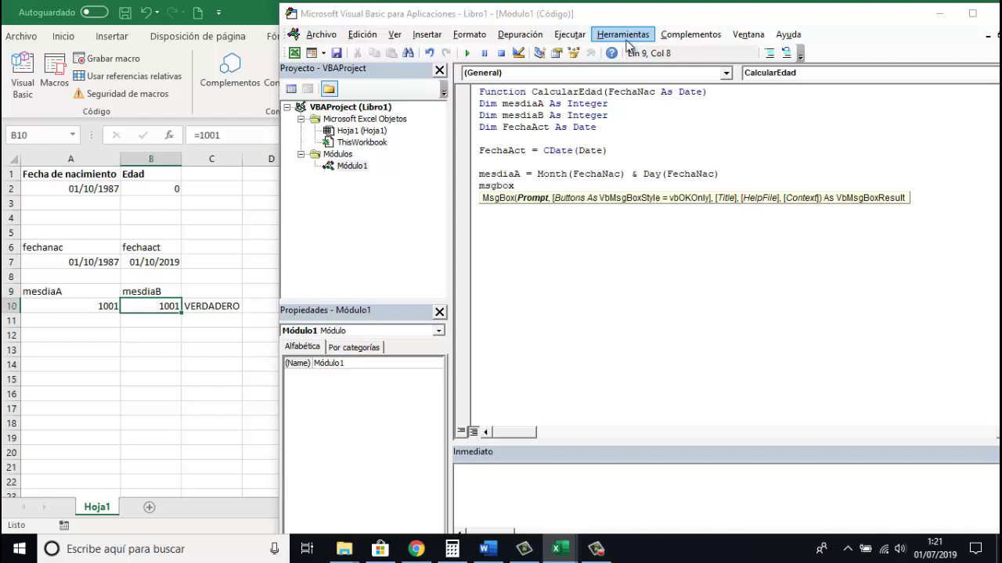
type("mesdiaA")
key("Up")
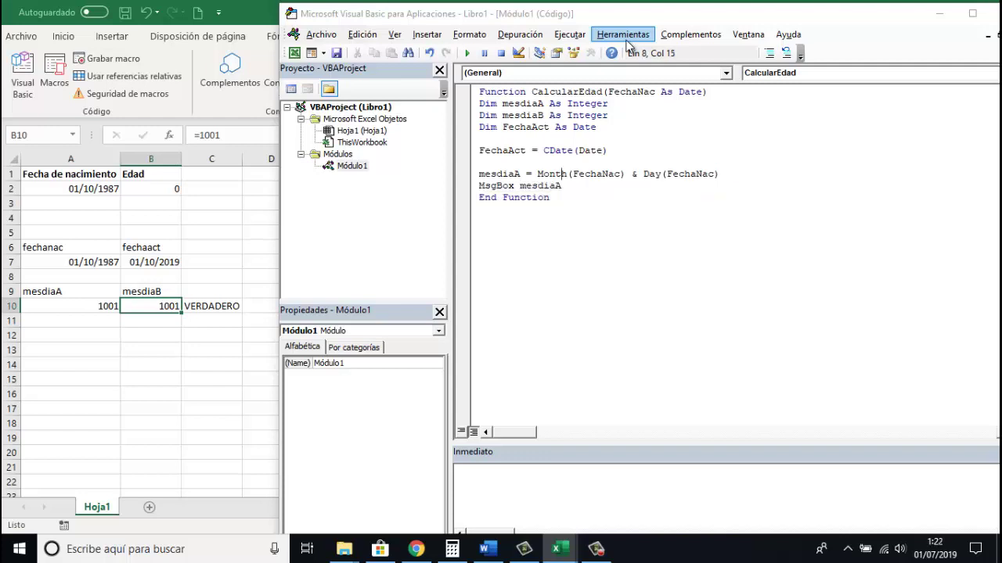
Re-enter the B2 formula to run CalcularEdad, which pops up 101.
double_click(158, 186)
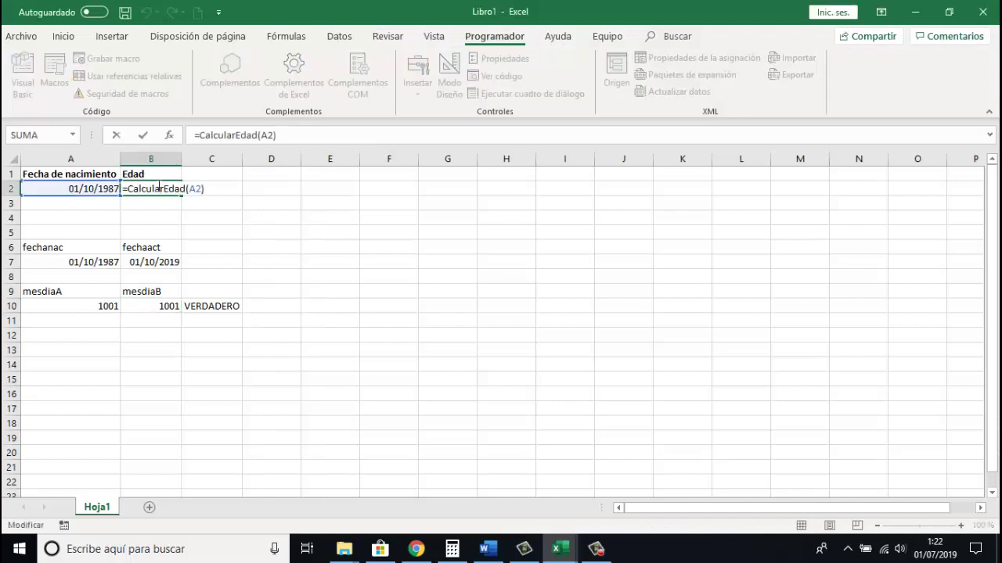
key("Return")
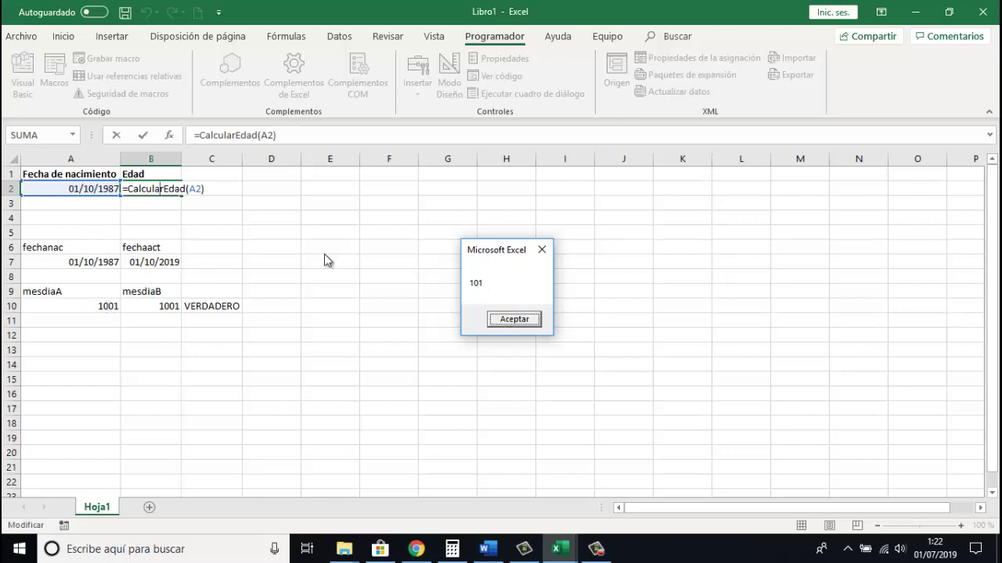
left_click(501, 319)
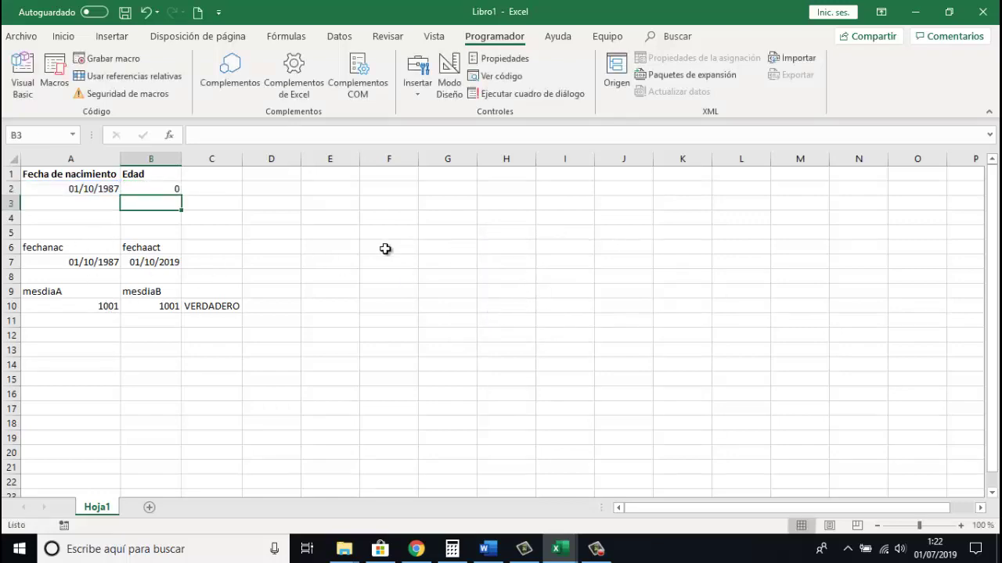
Change mesdiaA to Month(FechaNac) & VBA.Right("00" & Day(FechaNac), 2).
key("alt+F11")
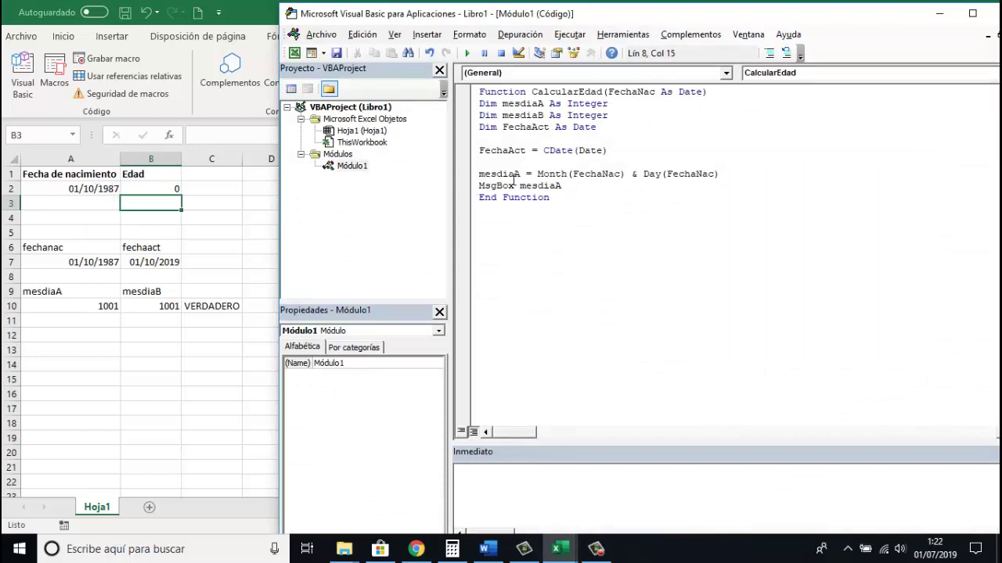
double_click(596, 173)
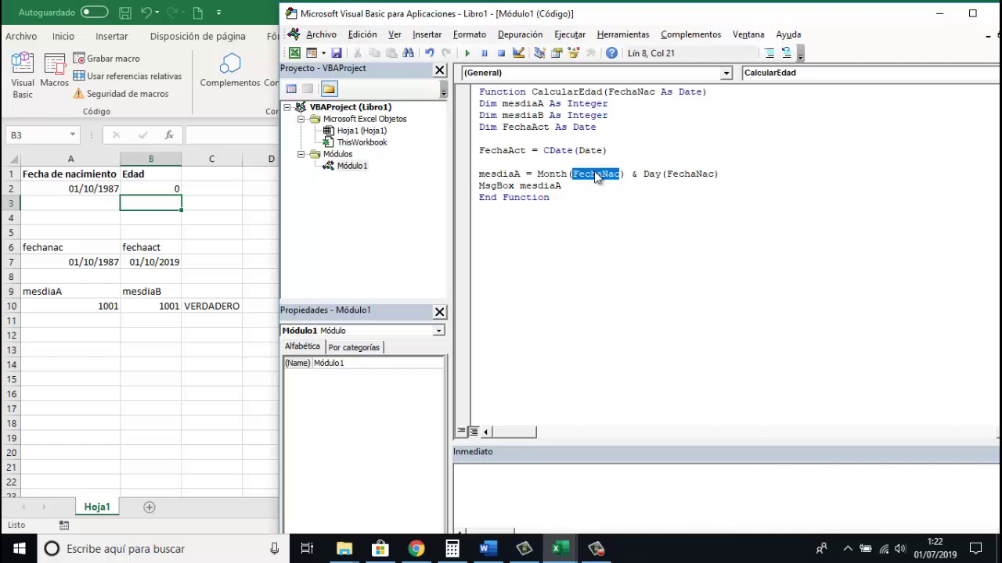
double_click(698, 178)
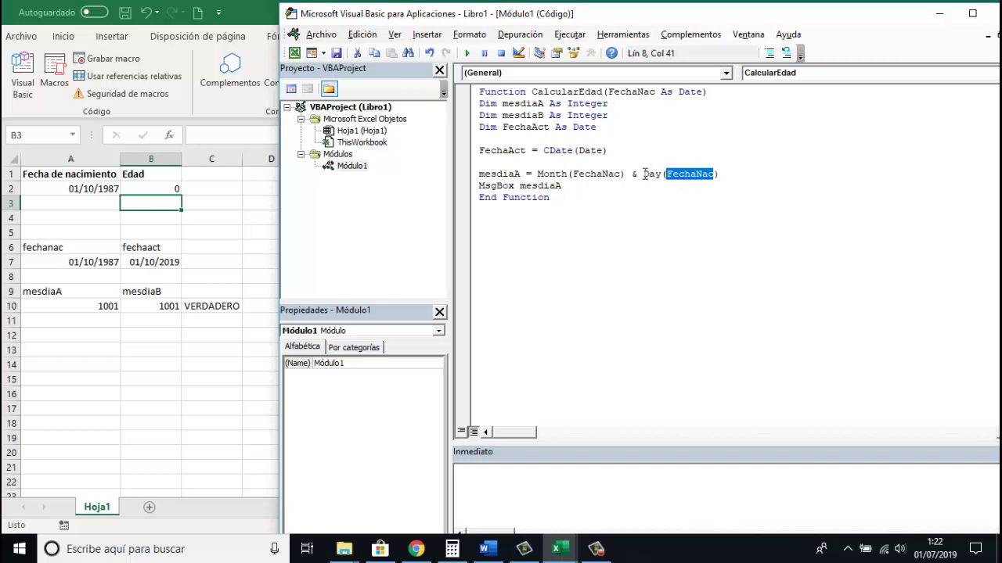
left_click(645, 174)
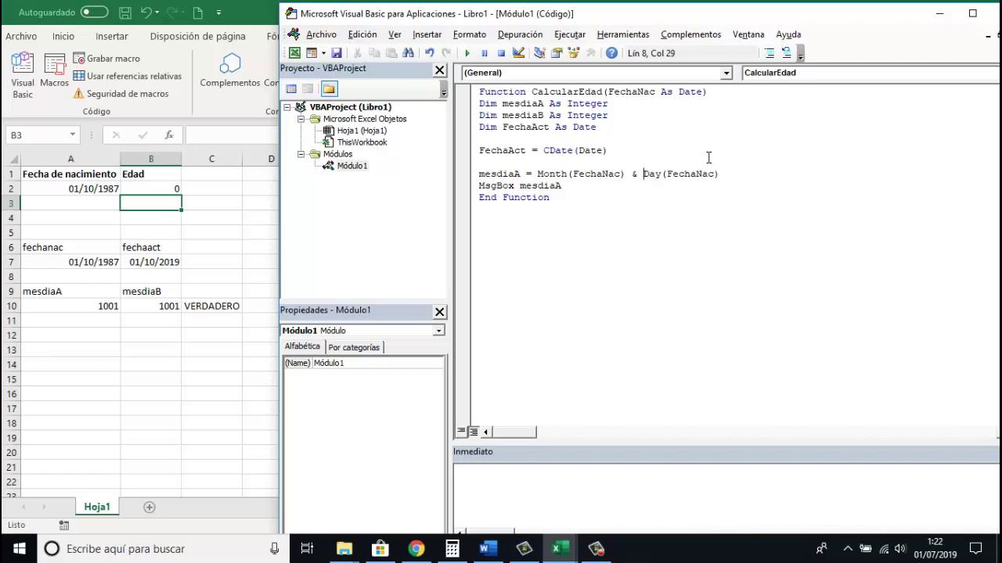
type("vba")
type(" .R")
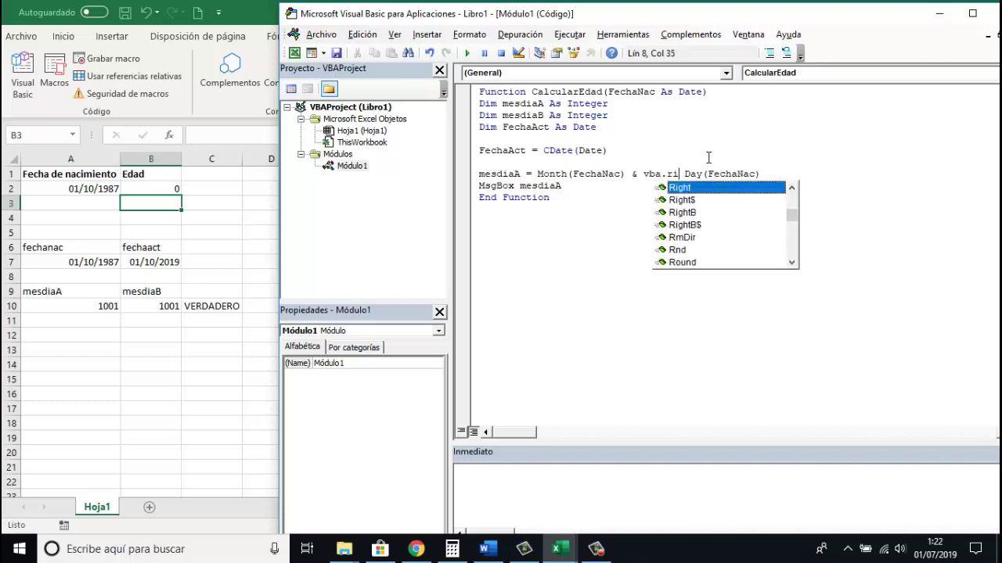
key("Tab")
type("(\"\"")
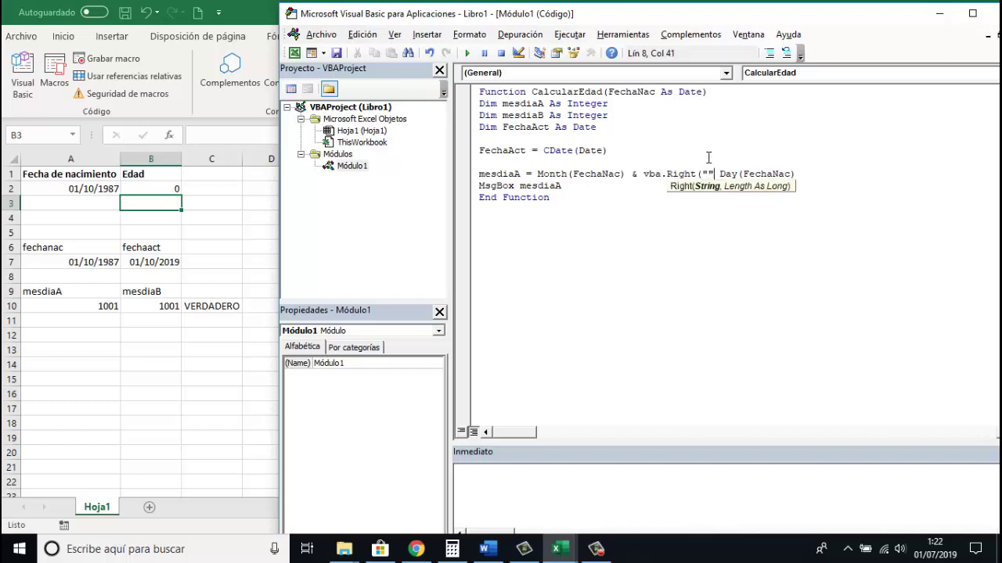
type("00")
key("Right")
type("&")
left_click(826, 174)
type(",)")
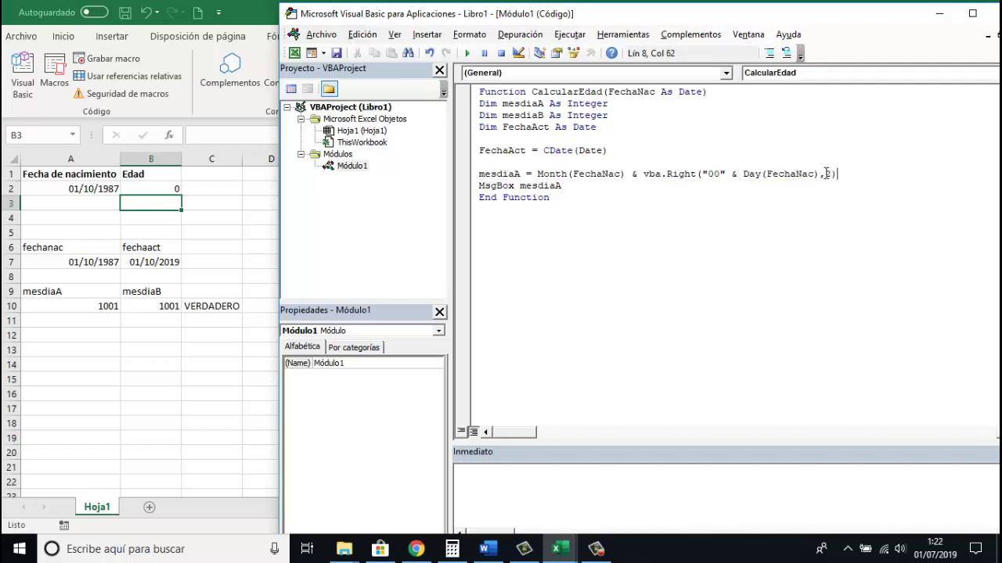
key("Left")
type("2")
Re-enter the B2 formula to confirm the message now shows 1001.
left_click(160, 189)
double_click(163, 191)
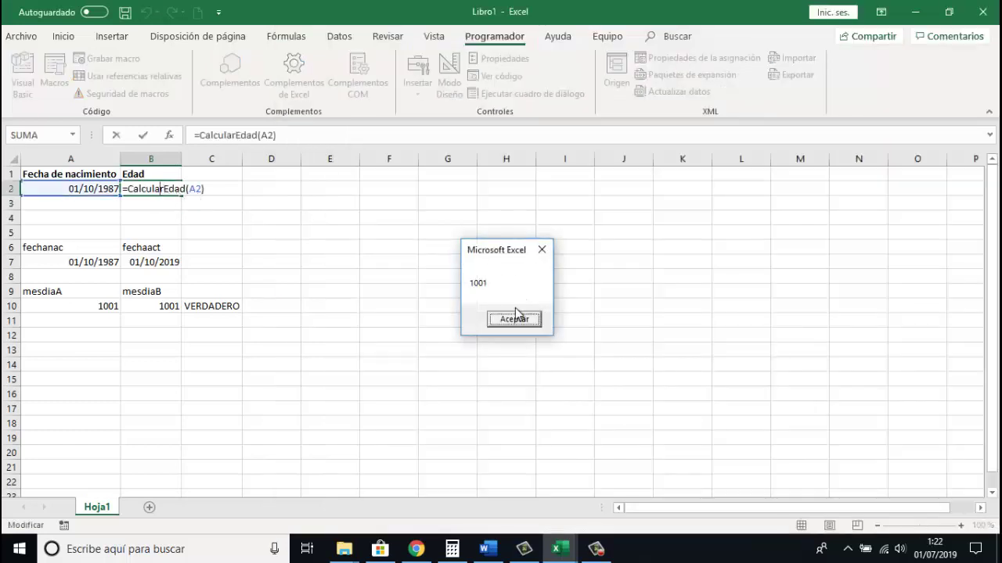
left_click(514, 318)
Wrap the mesdiaA expression in Val().
key("alt+F11")
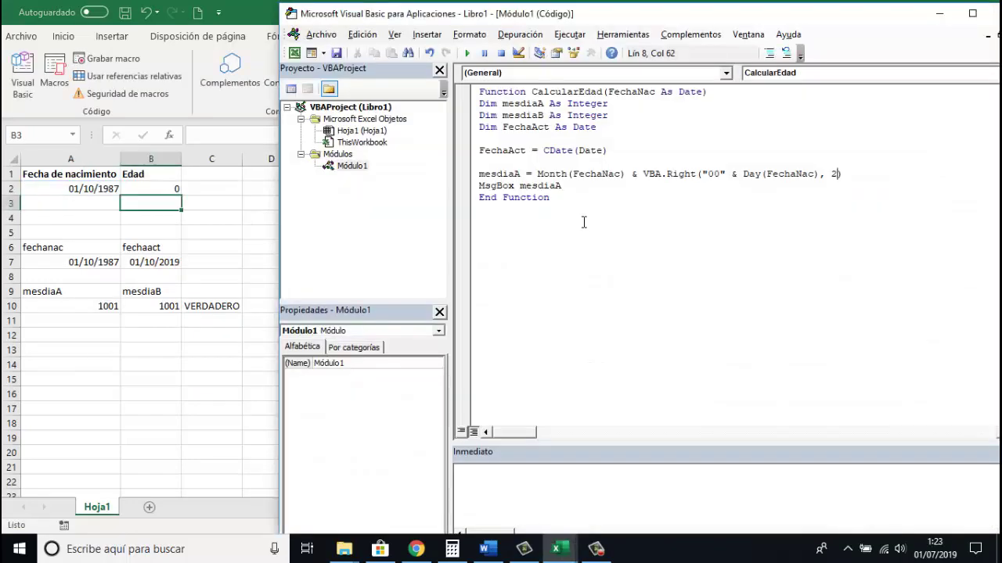
left_click(534, 174)
type("Val(")
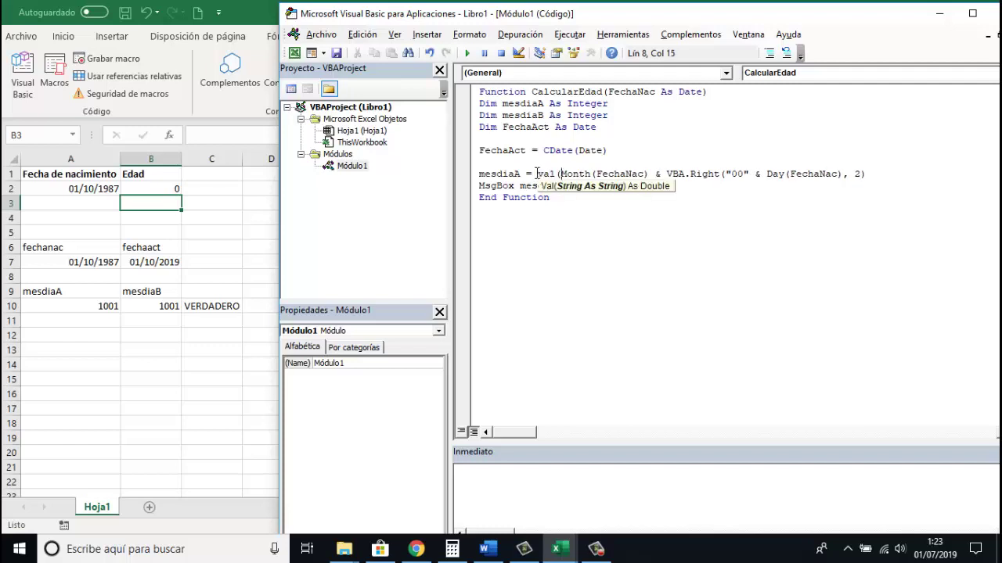
key("End")
type(")")
Duplicate the mesdiaA line below it and rename the copy to mesdiaB.
key("Return")
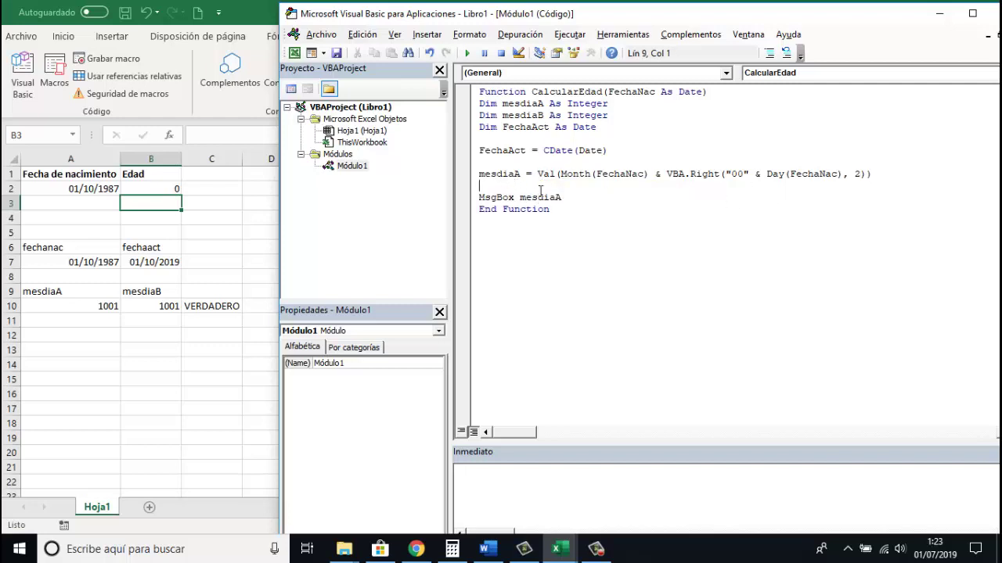
key("Down")
key("Down")
key("Down")
key("Up")
key("Up")
key("Up")
key("Up")
key("shift+End")
key("ctrl+c")
key("Down")
key("ctrl+v")
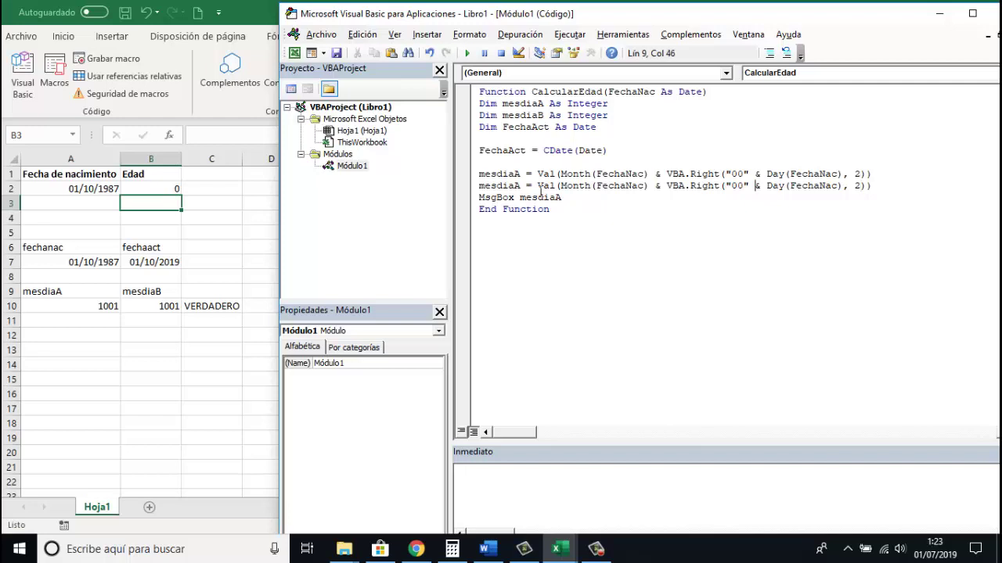
key("Left")
key("Left")
key("Left")
key("Left")
key("Left")
key("Left")
key("Left")
key("shift+Left")
type("B")
Replace FechaNac with FechaAct in both the Month and Day calls of mesdiaB.
double_click(614, 188)
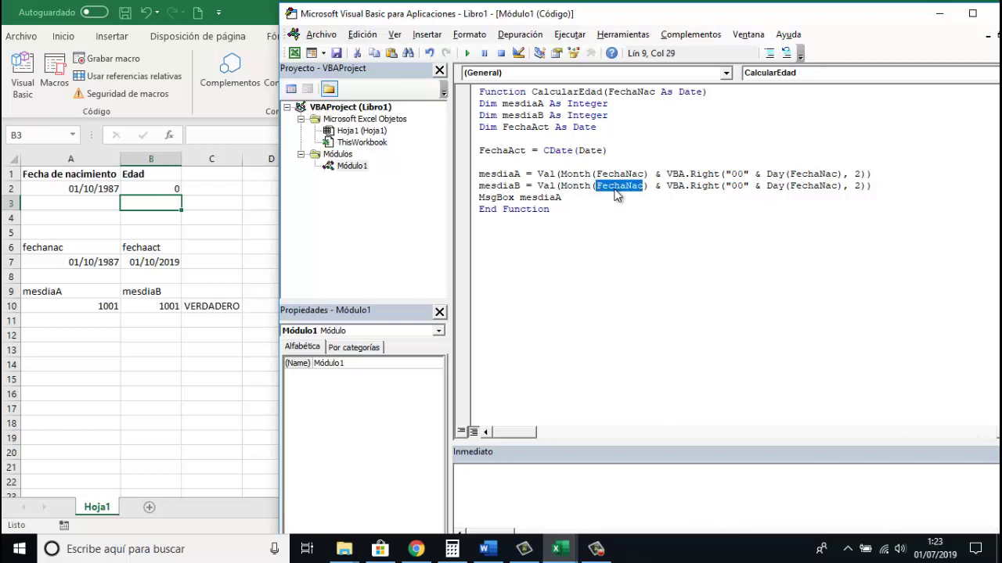
type("fechaact")
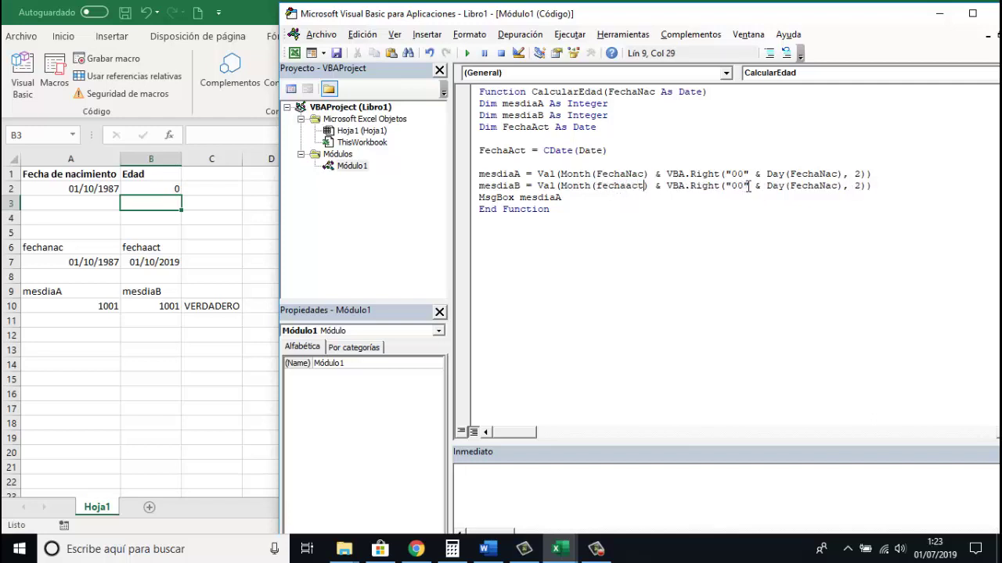
left_click(802, 185)
double_click(804, 185)
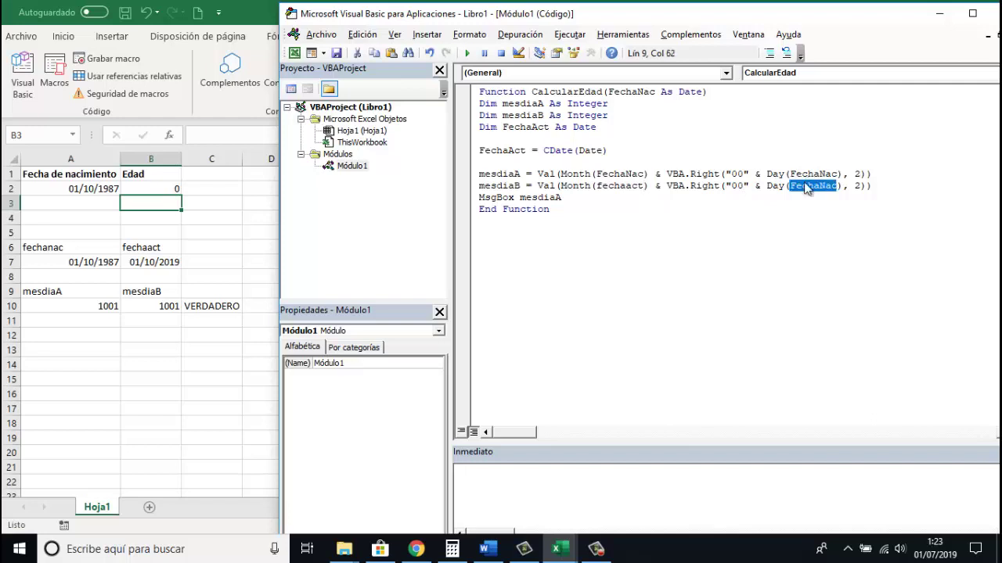
type("fec")
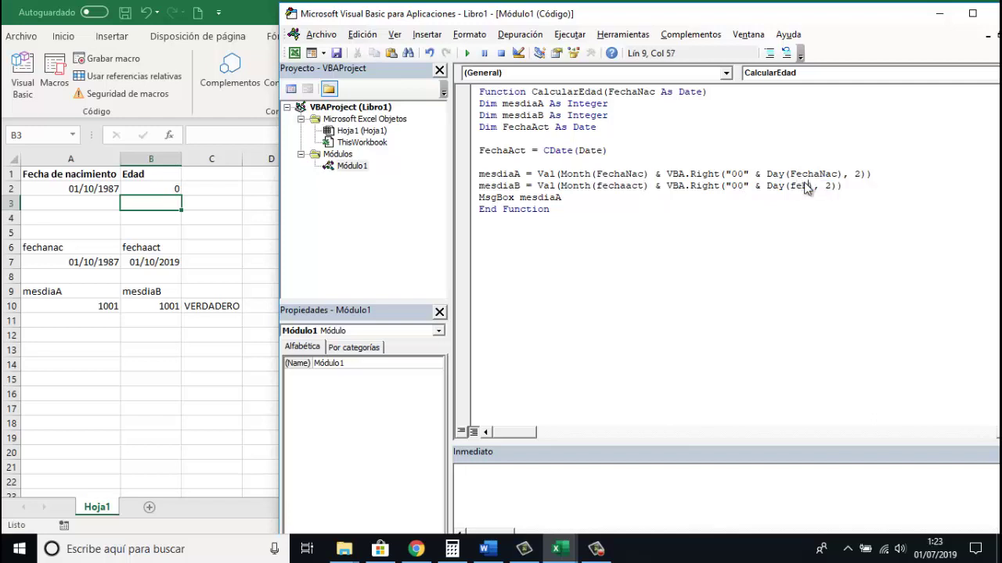
type("haact")
left_click(807, 207)
left_click(655, 141)
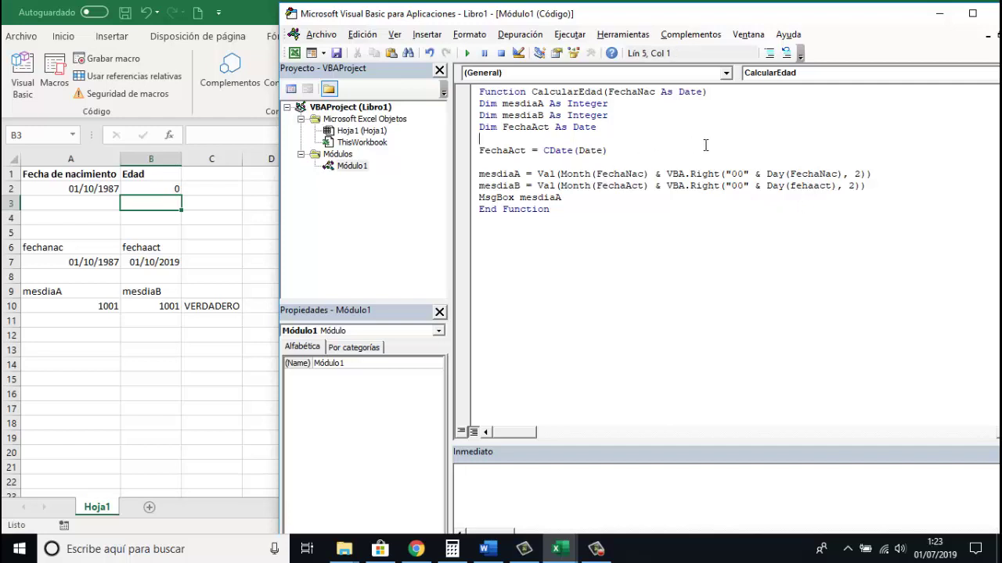
left_click(802, 185)
left_click(808, 230)
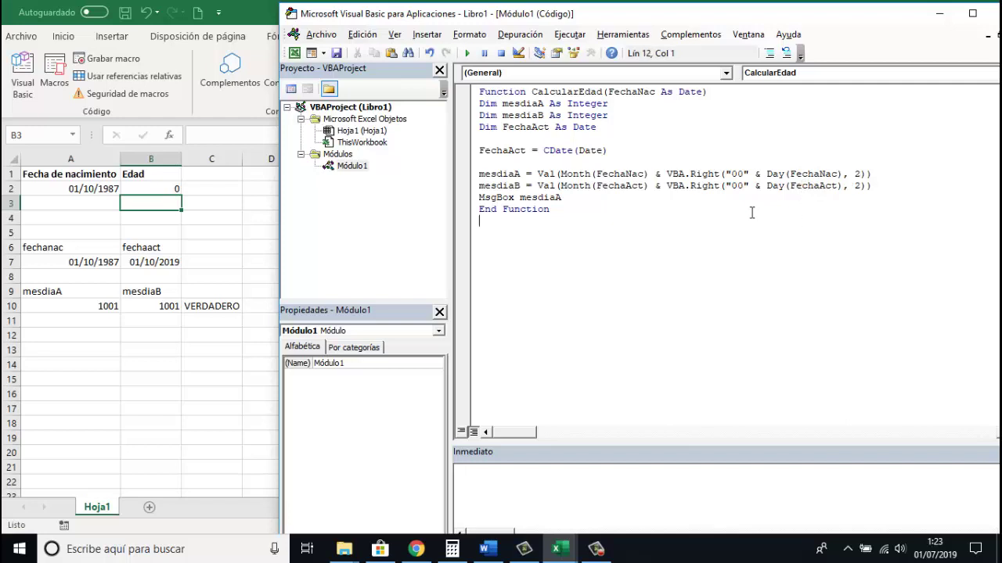
Make the MsgBox show mesdiaB and rerun B2, which pops up 701.
left_click(557, 197)
key("shift+Right")
type("B")
double_click(171, 189)
key("Return")
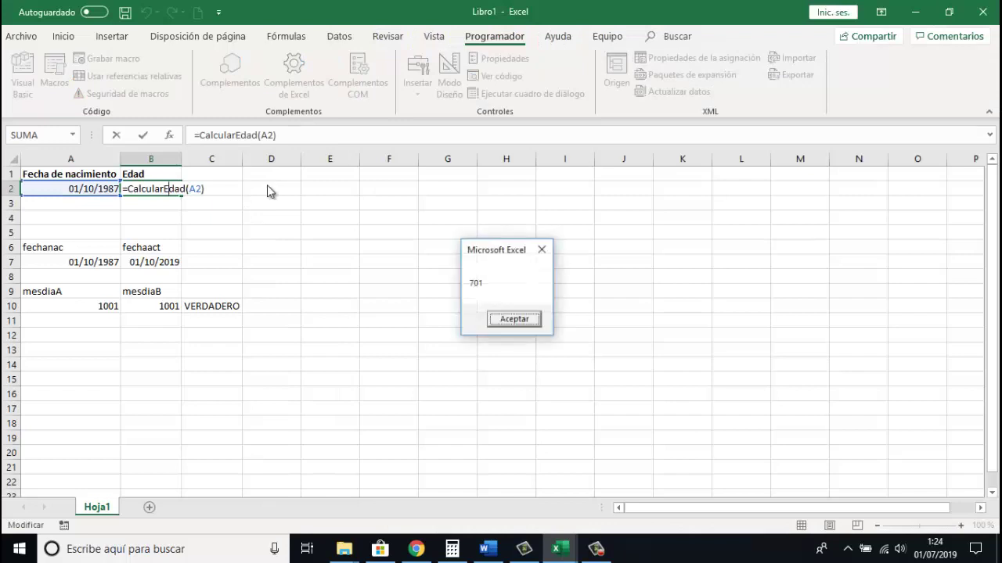
left_click(534, 320)
Delete the MsgBox line and add 'Nac and 'Act comments to the mesdiaA and mesdiaB lines.
key("alt+F11")
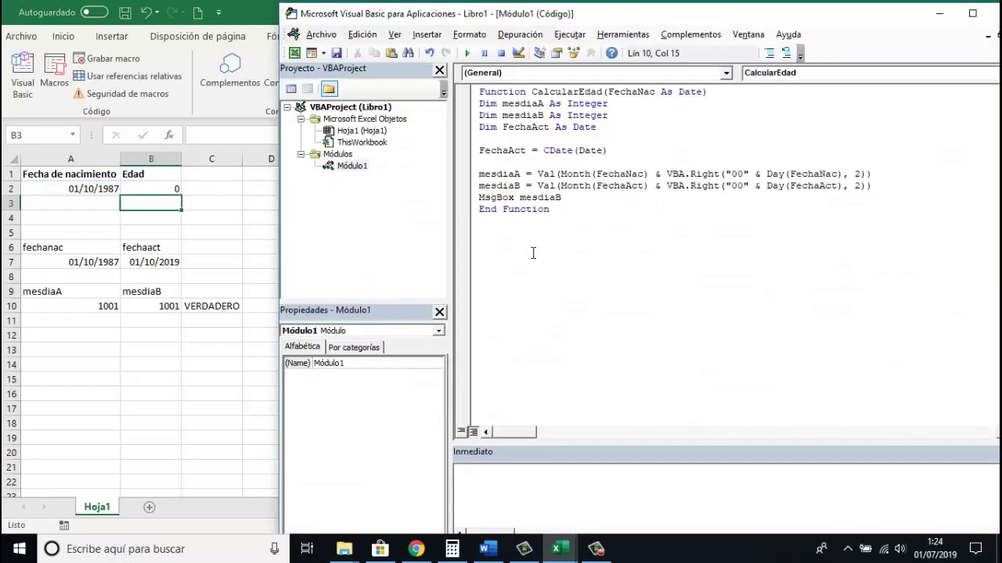
key("shift+Home")
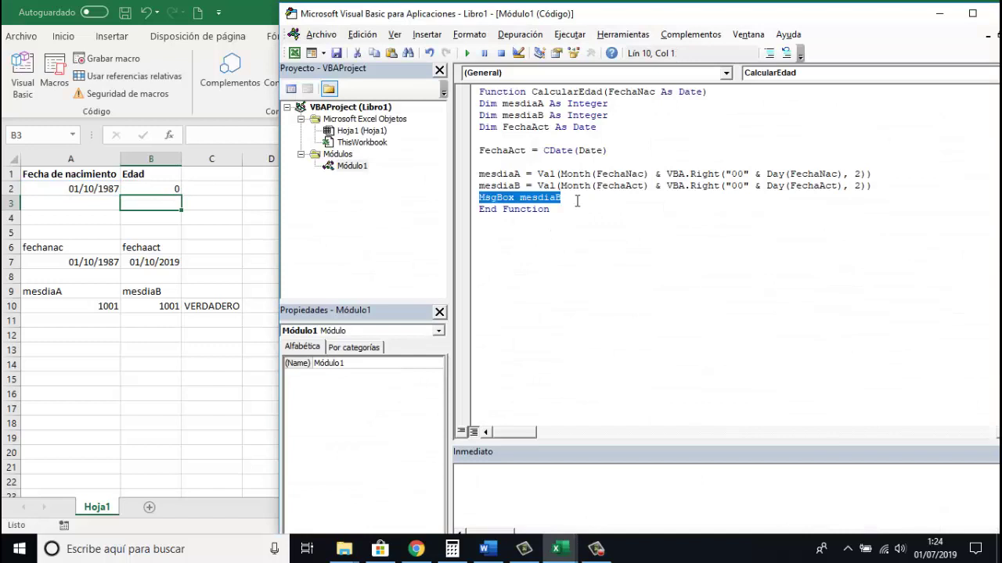
key("BackSpace")
key("Return")
key("Return")
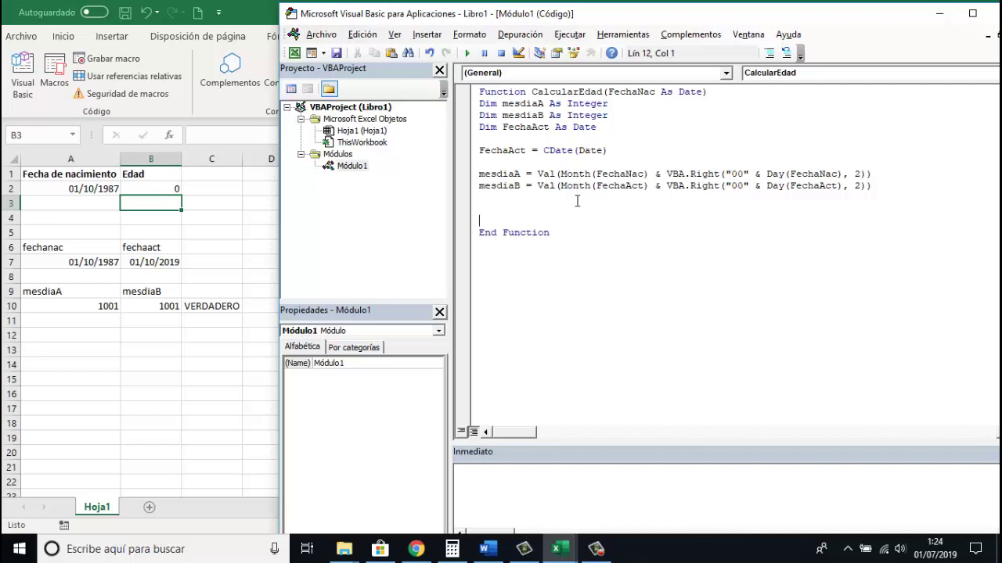
left_click(877, 178)
type("'Nac")
key("Down")
type("'Act")
key("Down")
Write If mesdiaB > mesdiaA Then CalcularEdad = Year(FechaActual) - Year(FechaNac), followed by Else.
key("Return")
type("if ")
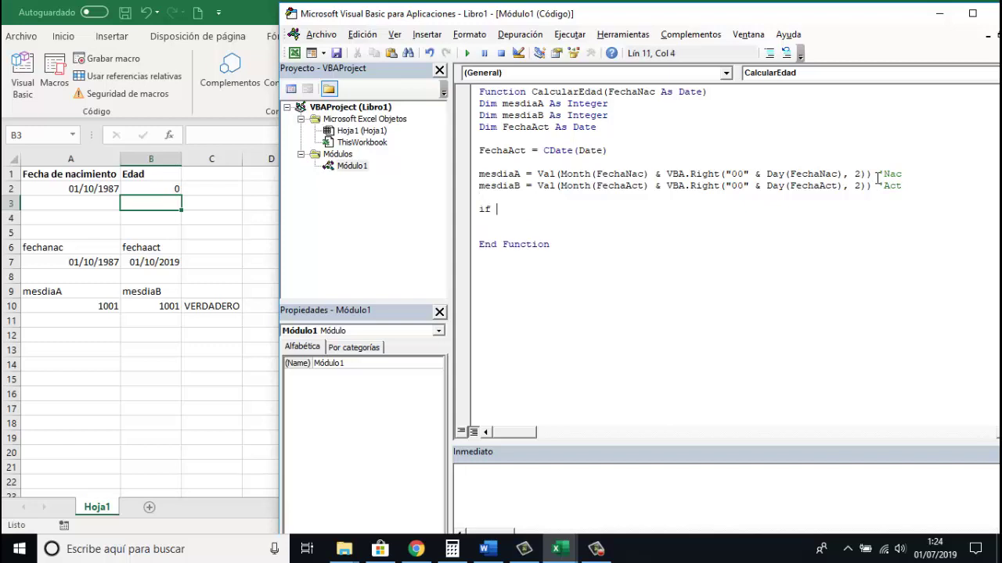
type("mesdiab")
type(">mesd")
type("iaa then")
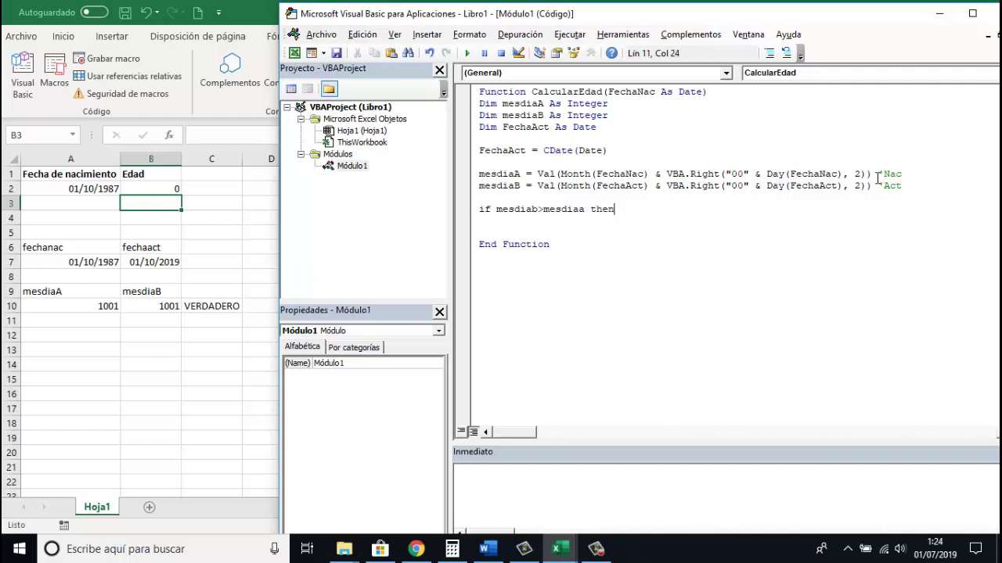
key("Return")
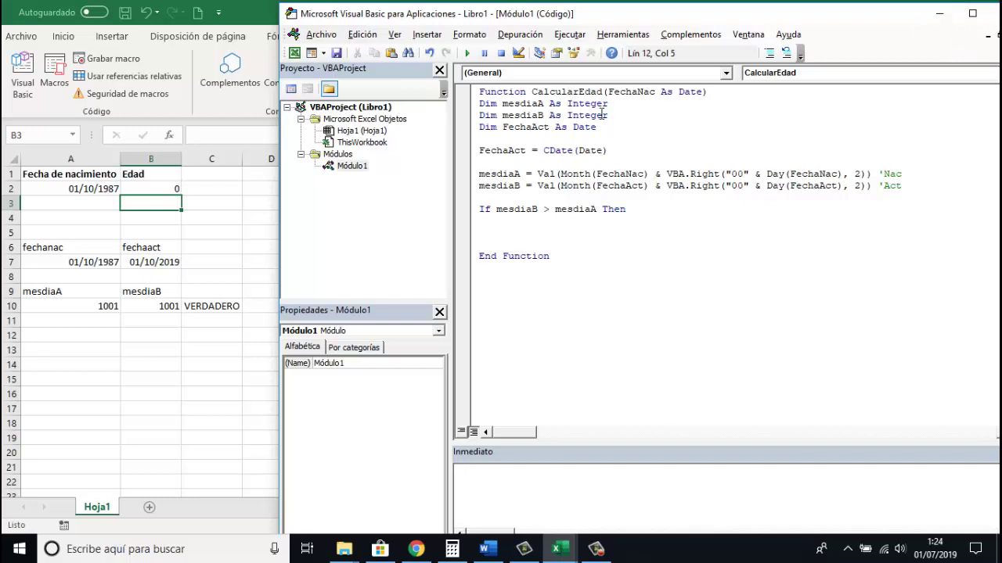
type("calcular")
type("edad=")
type("year")
type("(")
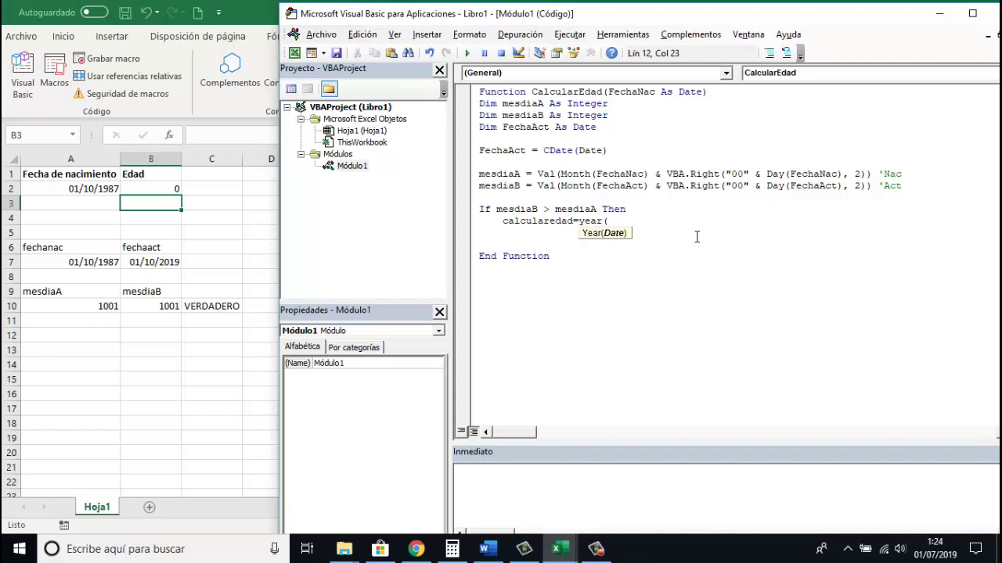
type("fechaactual")
type(")-")
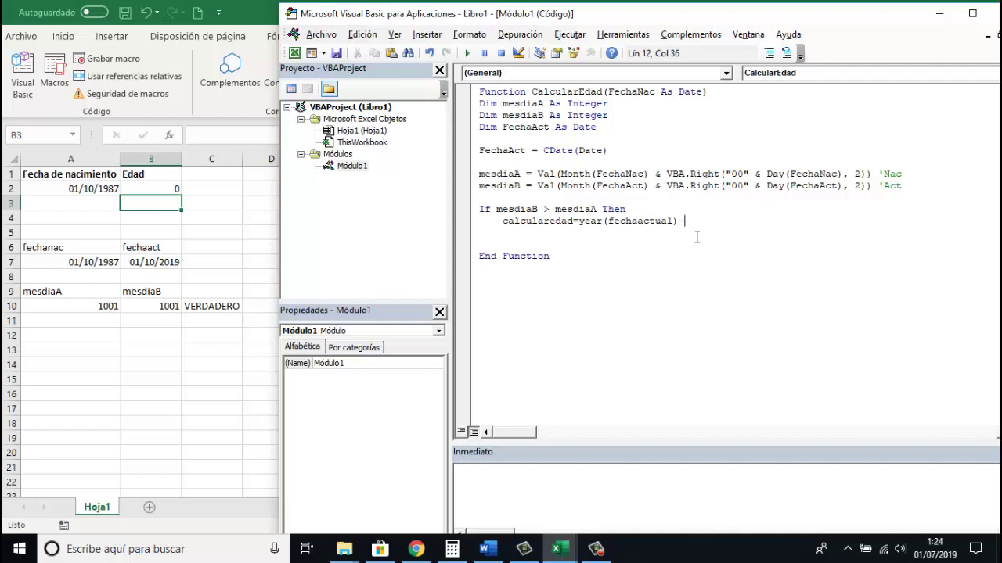
type("year(")
type("fechanac")
type(")")
left_click(586, 235)
type("else")
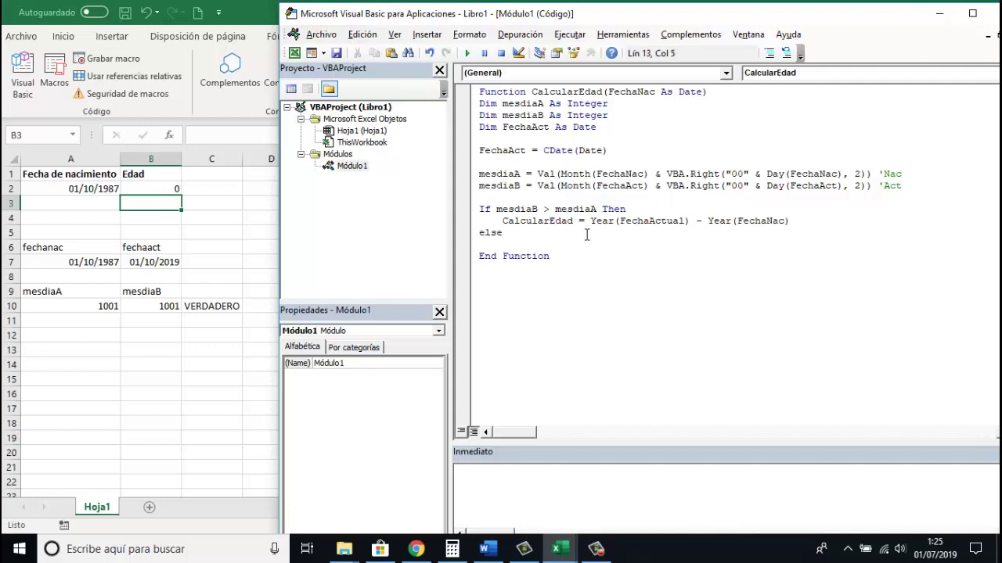
key("Return")
key("Tab")
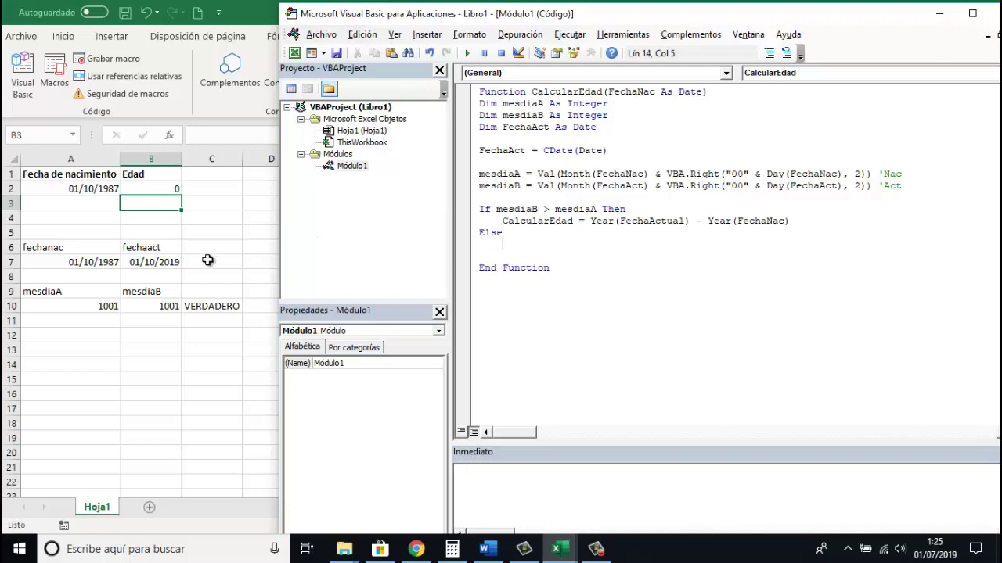
Enter 701 in B10 and dismiss the If without End If compile error.
left_click(168, 304)
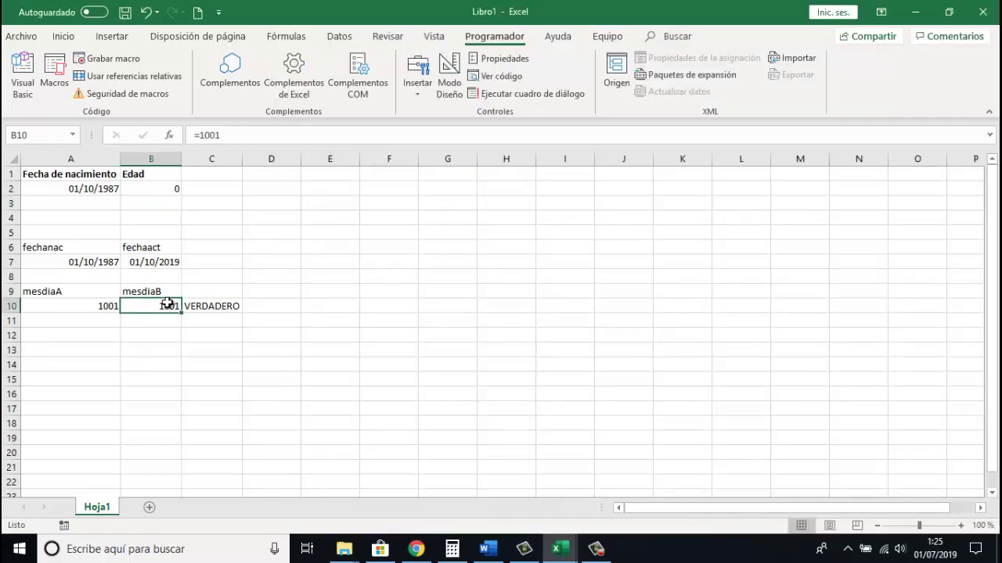
type("701")
key("Return")
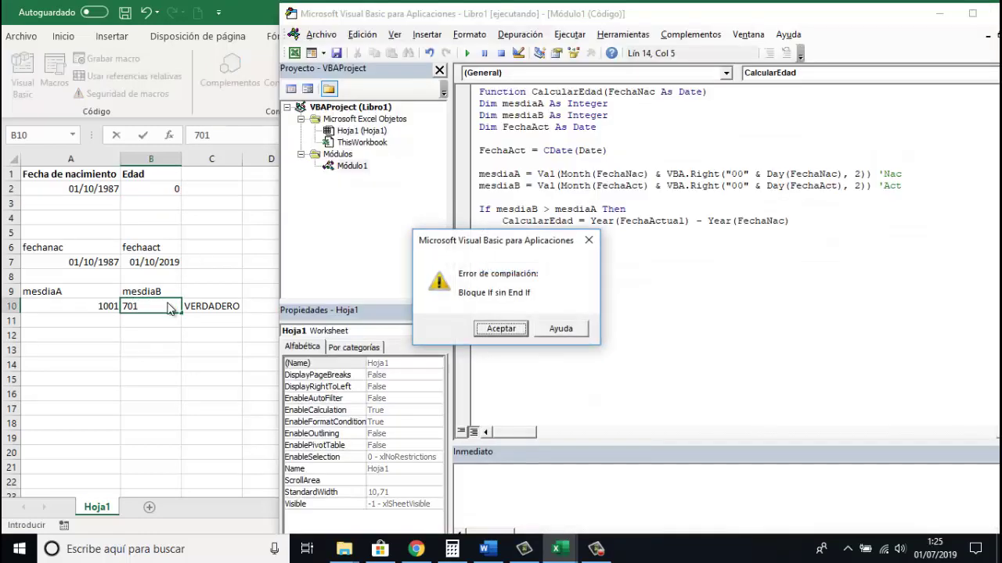
left_click(502, 329)
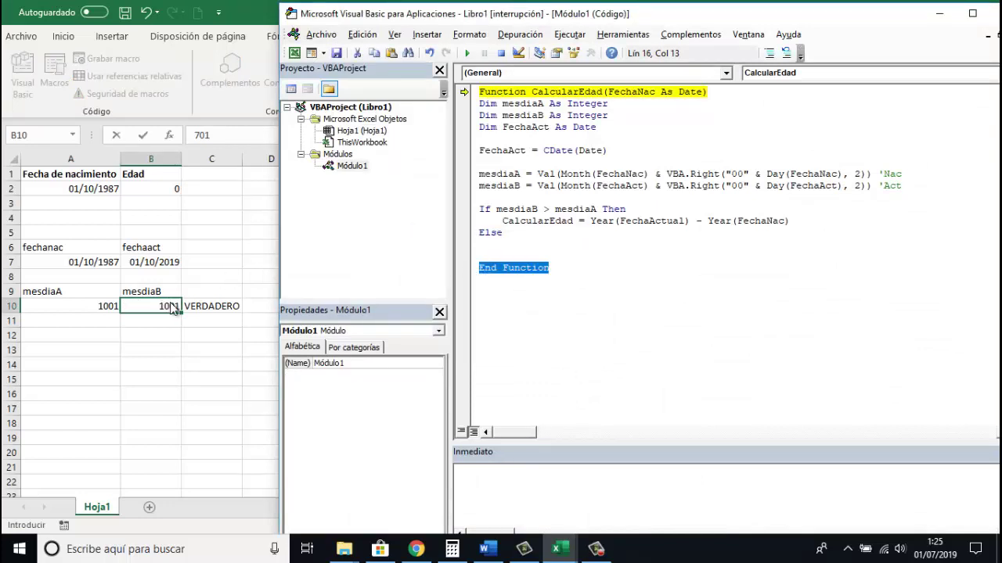
Under Else, paste the age formula minus 1, close with End If, and reset the code.
left_click(526, 249)
key("Up")
key("Up")
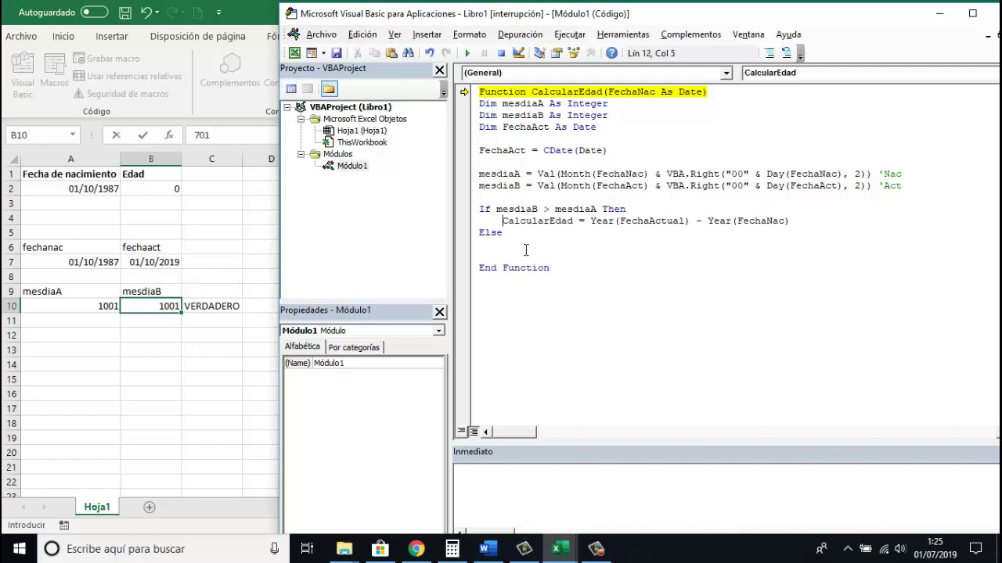
key("shift+End")
key("ctrl+c")
key("Down")
key("ctrl+v")
key("Left")
key("Left")
key("Left")
key("Left")
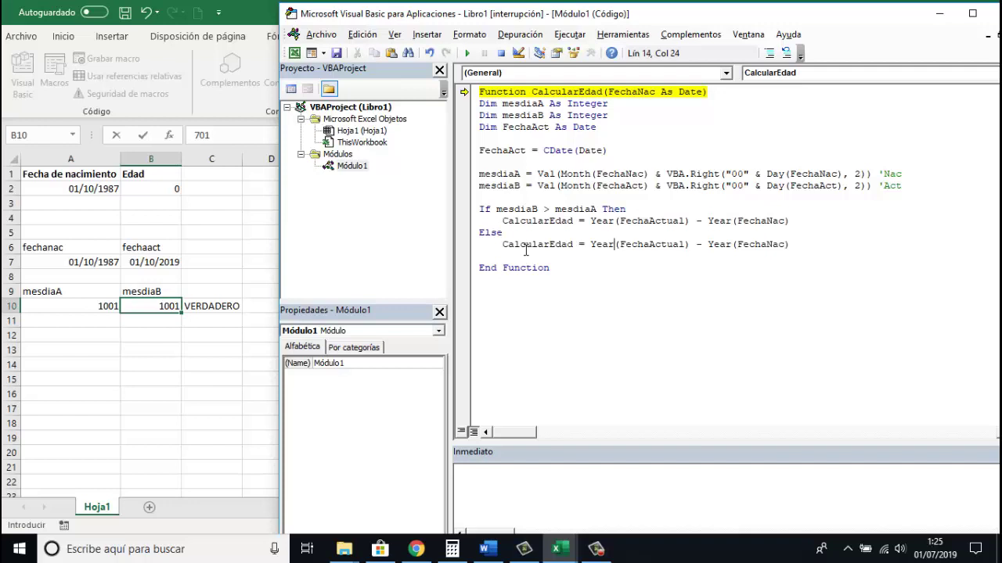
type("(")
key("End")
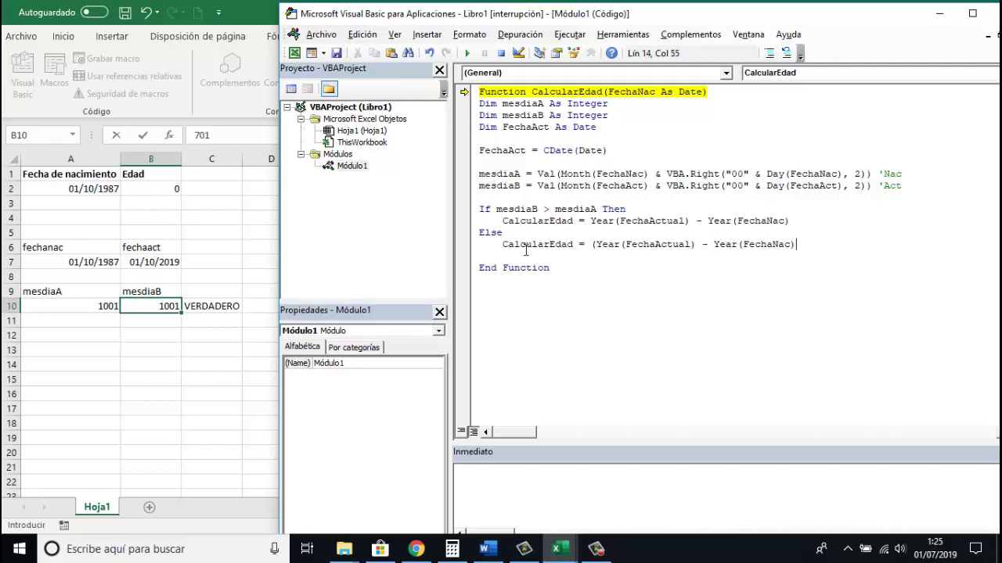
type("-1")
key("Down")
type("end")
type("if")
key("Up")
key("Up")
key("Up")
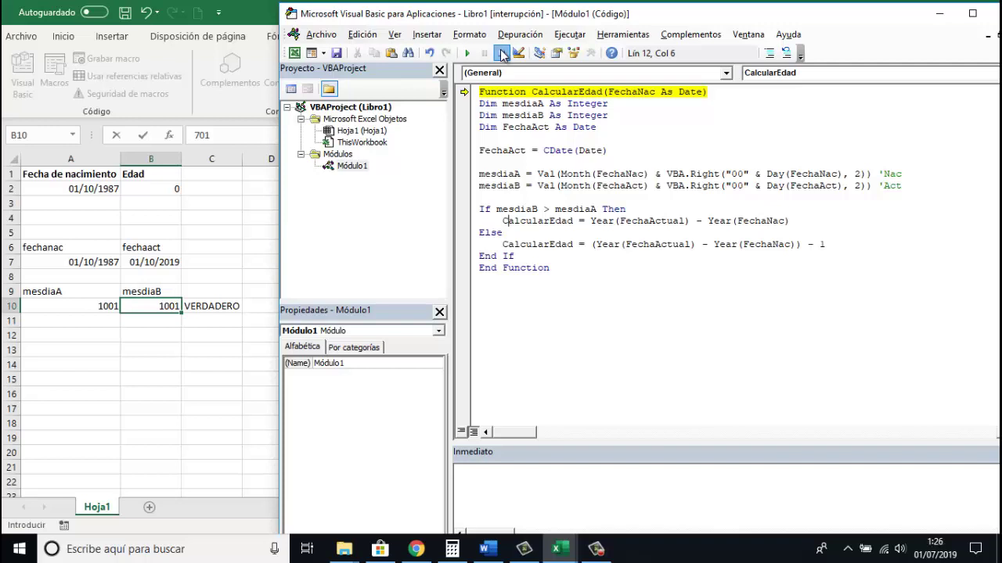
left_click(501, 54)
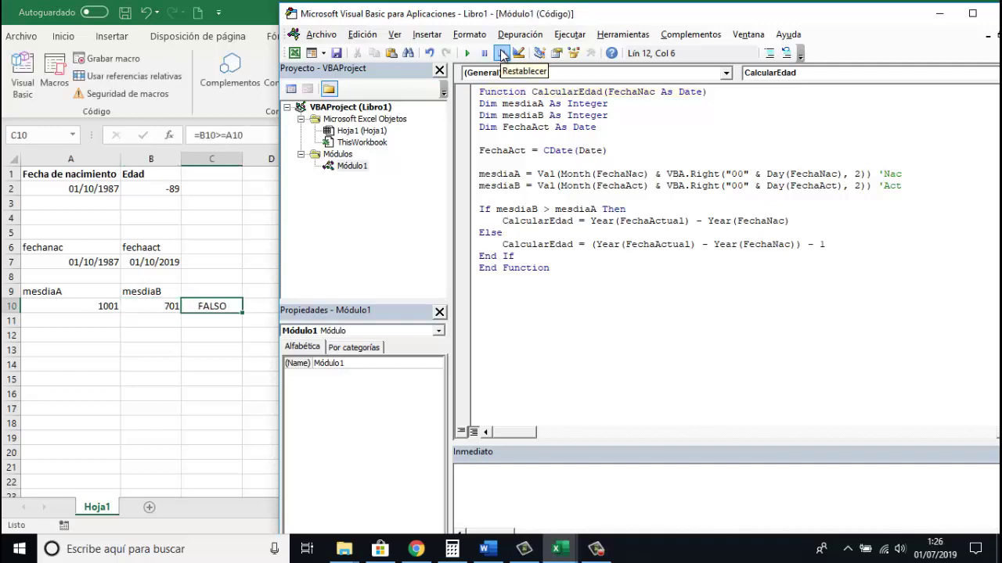
Recalculate the B2 formula, which returns -89.
left_click(166, 187)
double_click(166, 188)
key("Return")
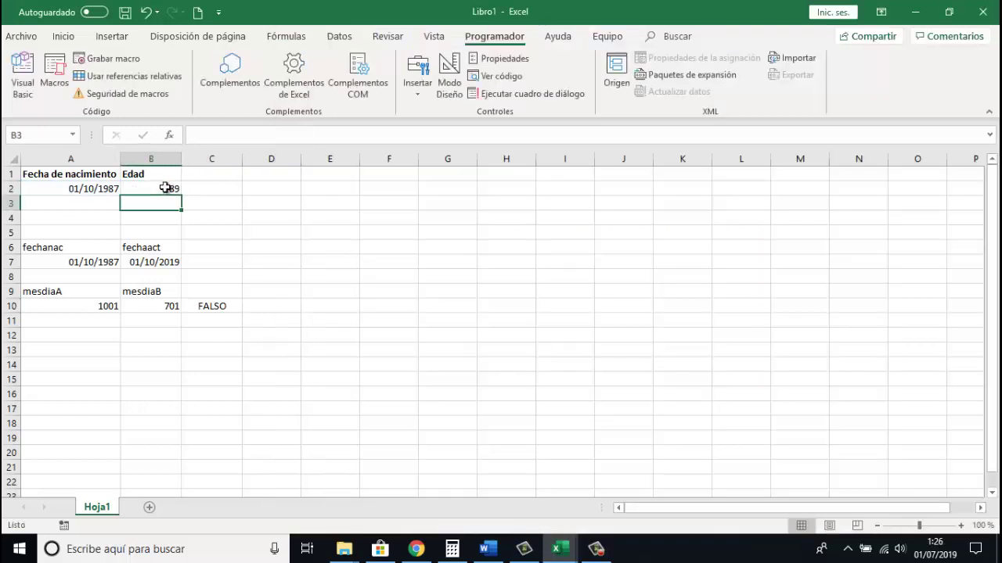
left_click(167, 188)
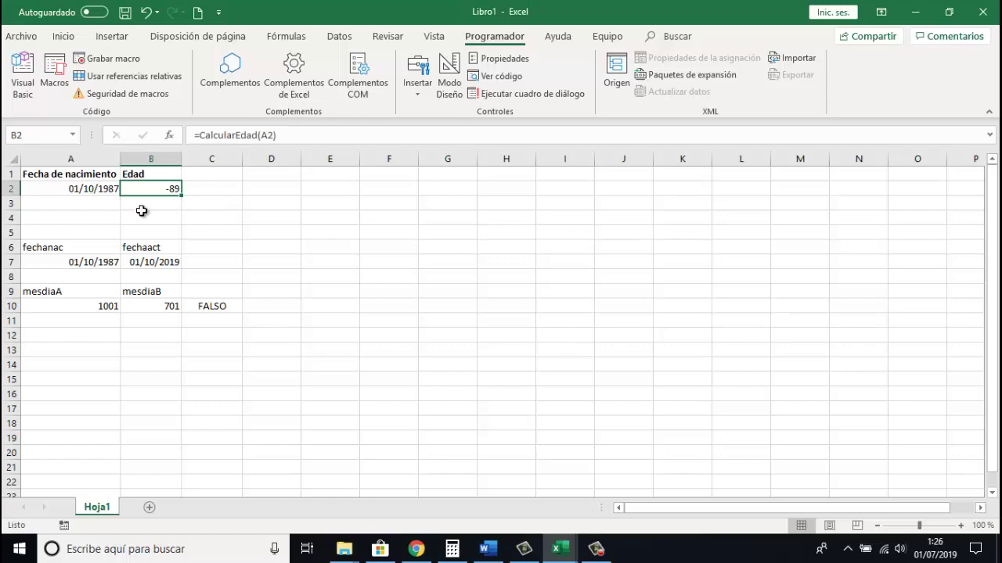
key("alt+F11")
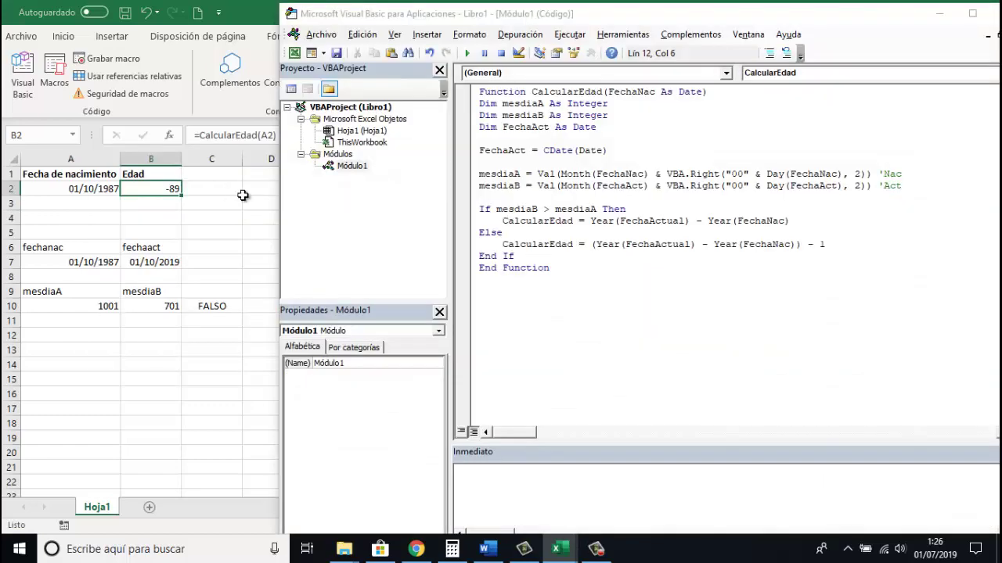
Rename FechaActual to FechaAct in both branches and recalculate B2 to get 31.
left_click(685, 221)
key("BackSpace")
key("BackSpace")
key("BackSpace")
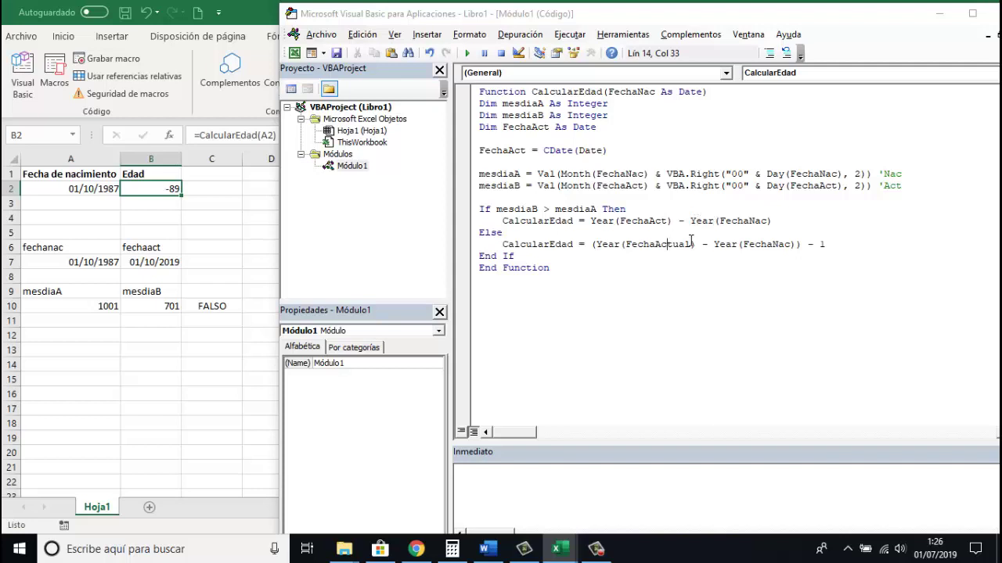
key("BackSpace")
key("BackSpace")
key("BackSpace")
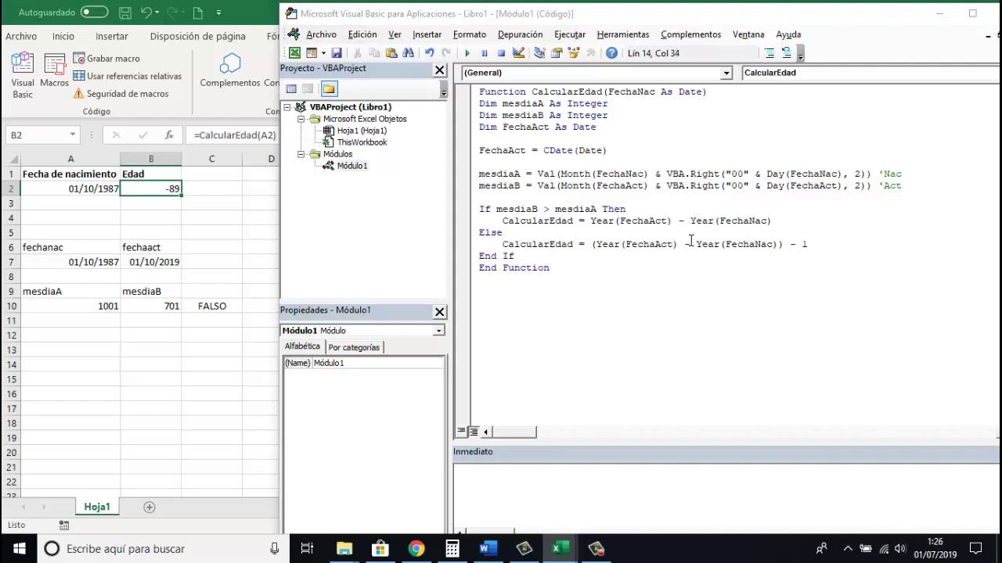
left_click(162, 190)
double_click(162, 191)
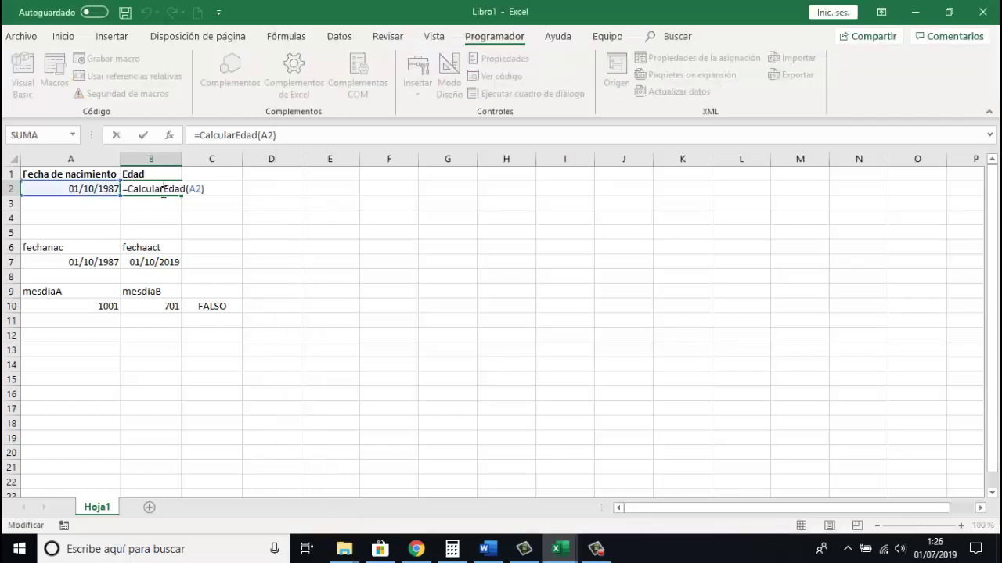
key("Return")
left_click(164, 191)
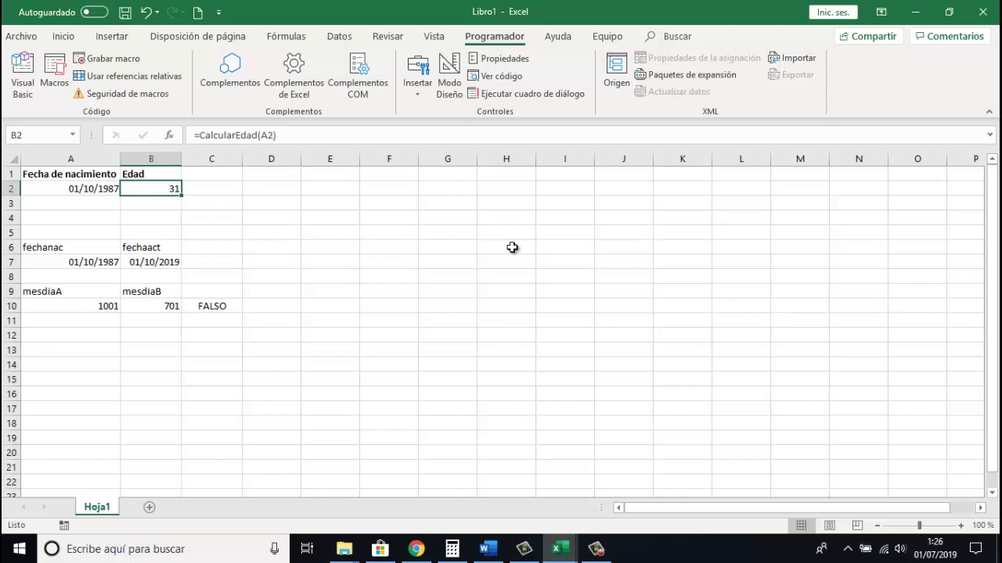
key("alt+F11")
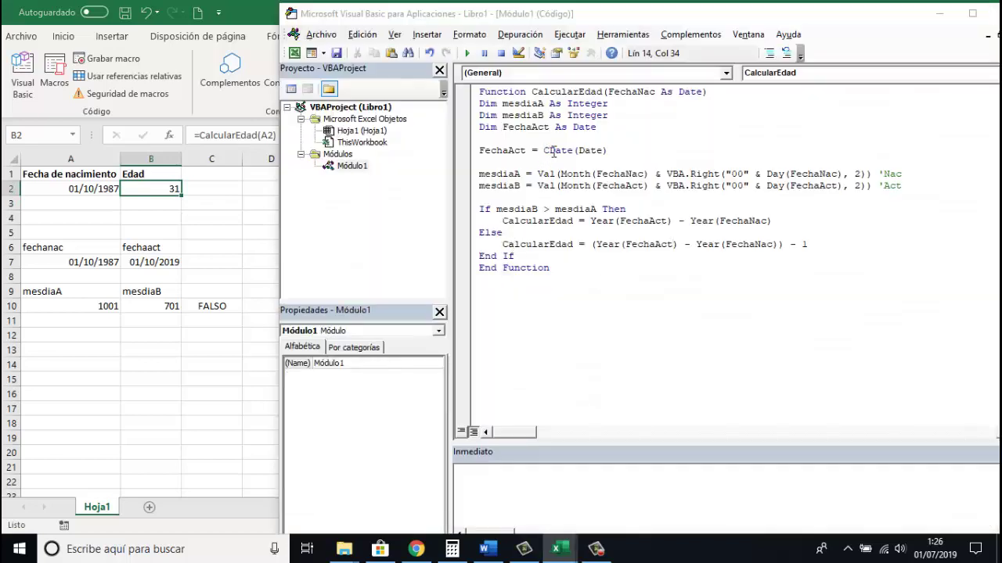
Set FechaAct to CDate("01/10/2019") and recalculate B2.
double_click(586, 150)
type("\"")
type("01/10")
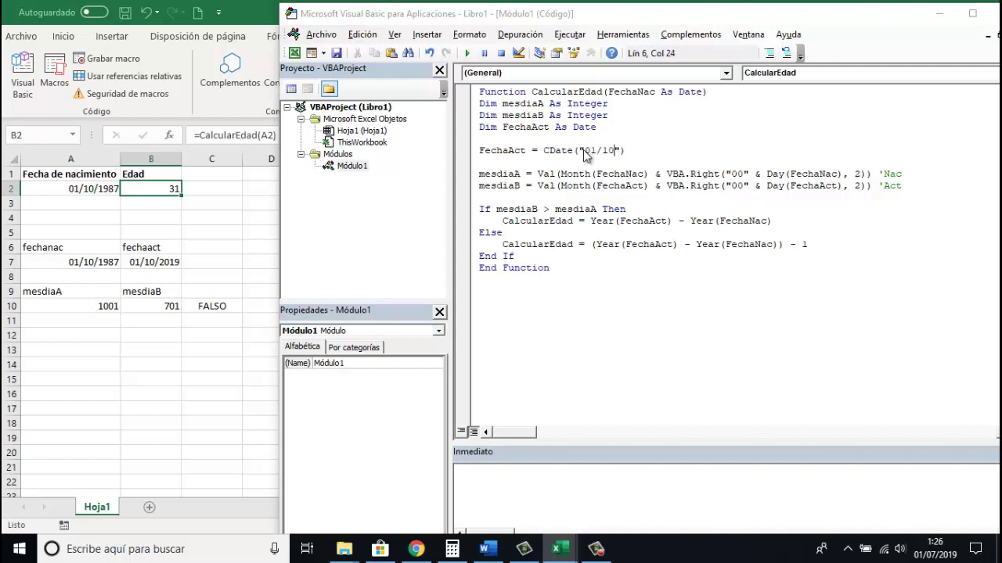
type("/")
type("20")
type("19")
left_click(618, 236)
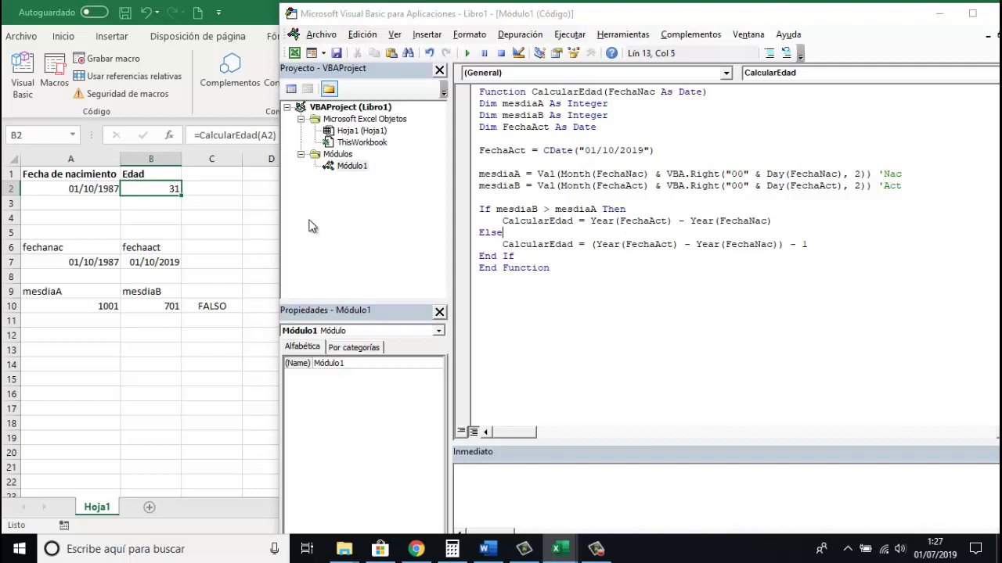
double_click(157, 190)
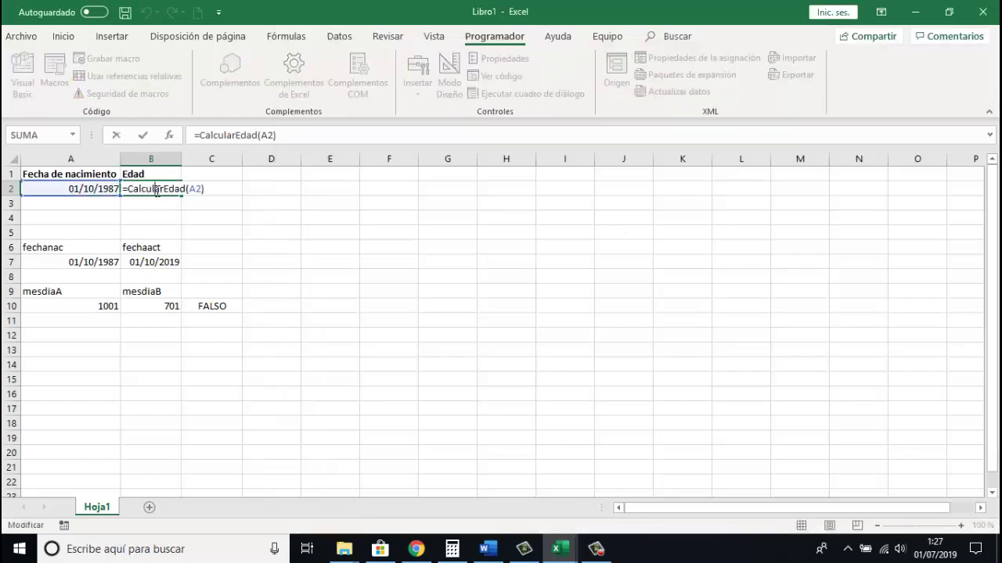
key("Return")
left_click(158, 191)
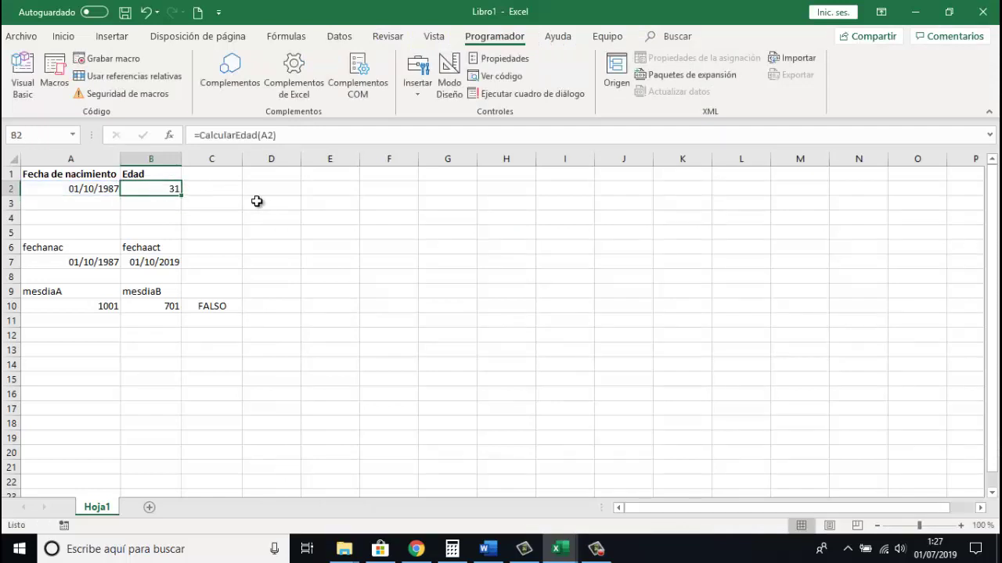
key("alt+F11")
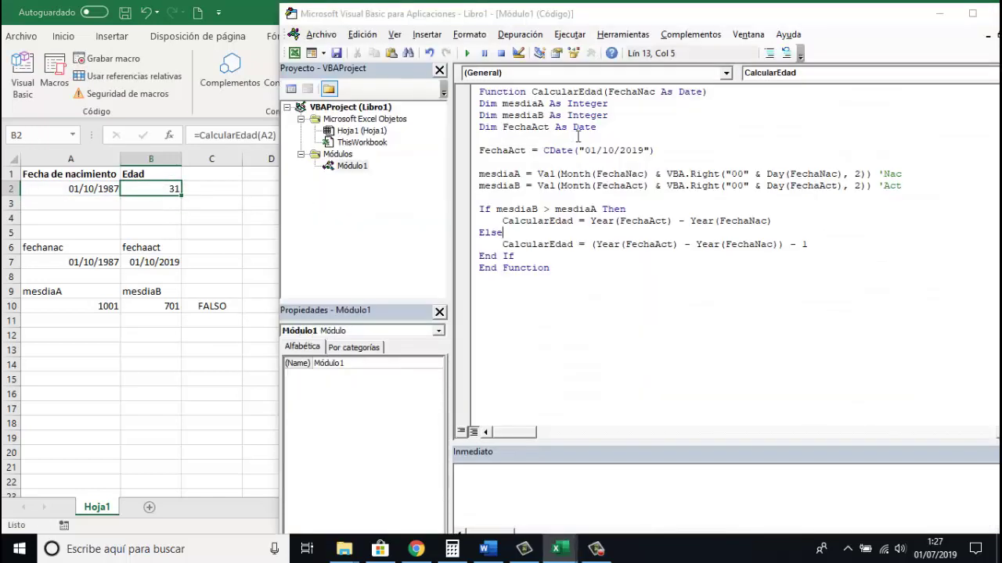
Change the If condition from mesdiaB > mesdiaA to mesdiaB >= mesdiaA.
left_click(595, 149)
left_click(551, 210)
type("=")
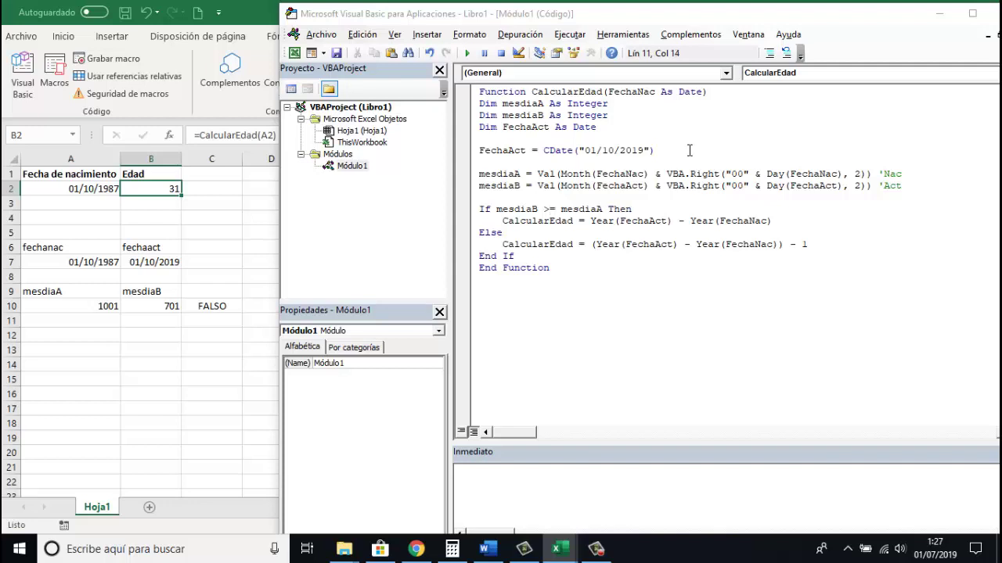
Recalculate B2 with the new >= condition.
left_click(167, 189)
double_click(167, 189)
key("Return")
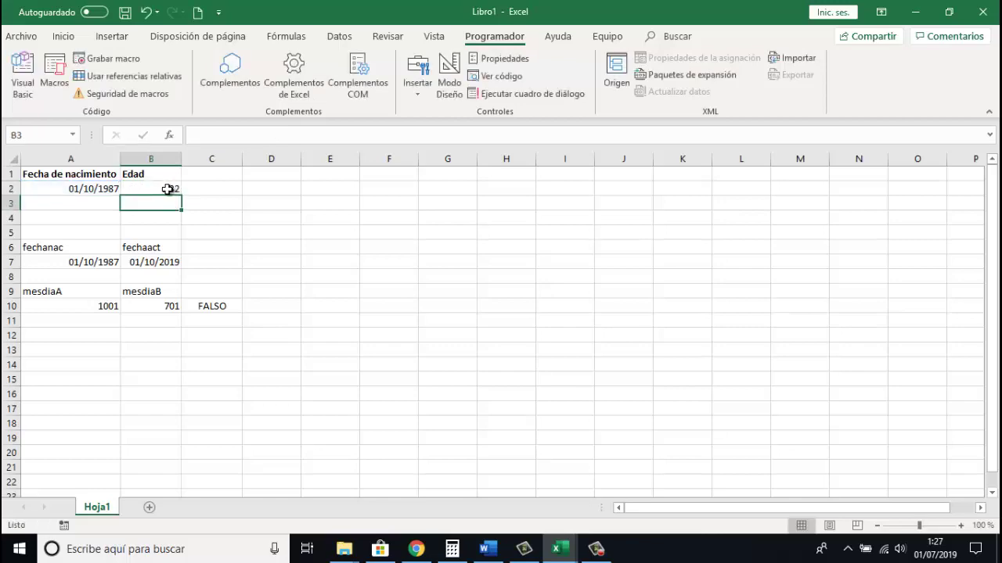
left_click(179, 190)
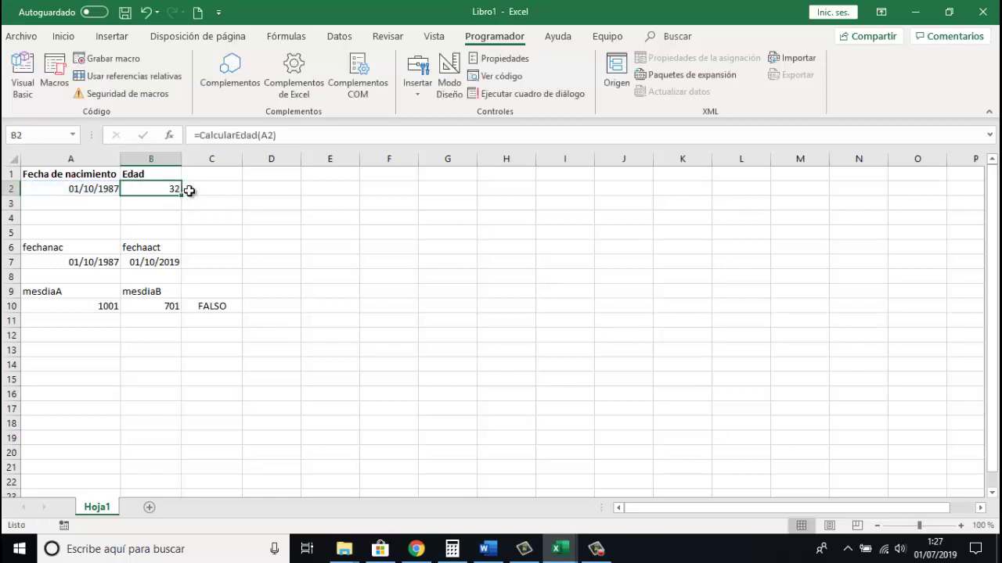
key("alt+F11")
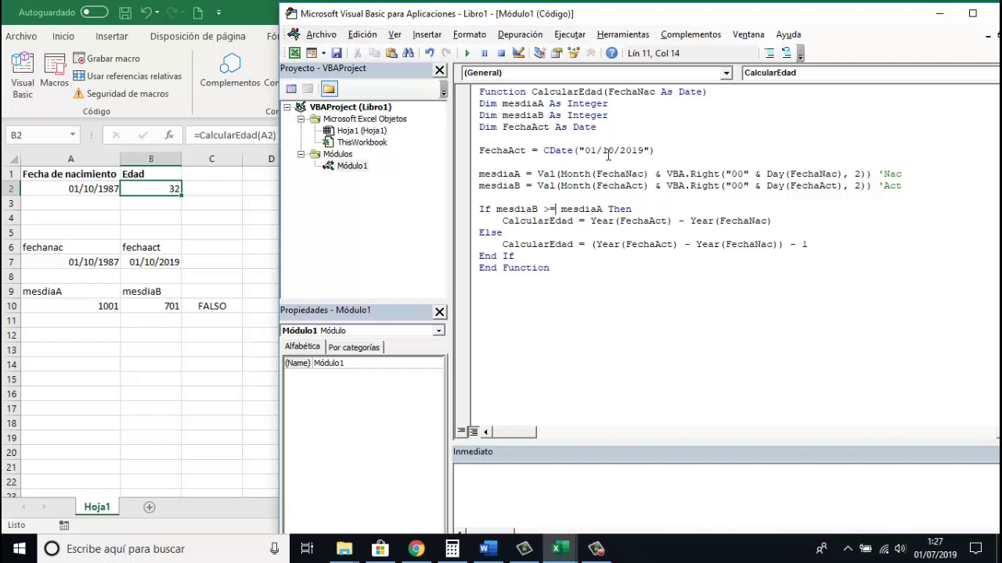
Change the test date to "30/09/2019" and recheck the age in B2.
left_click_drag(591, 153, 598, 153)
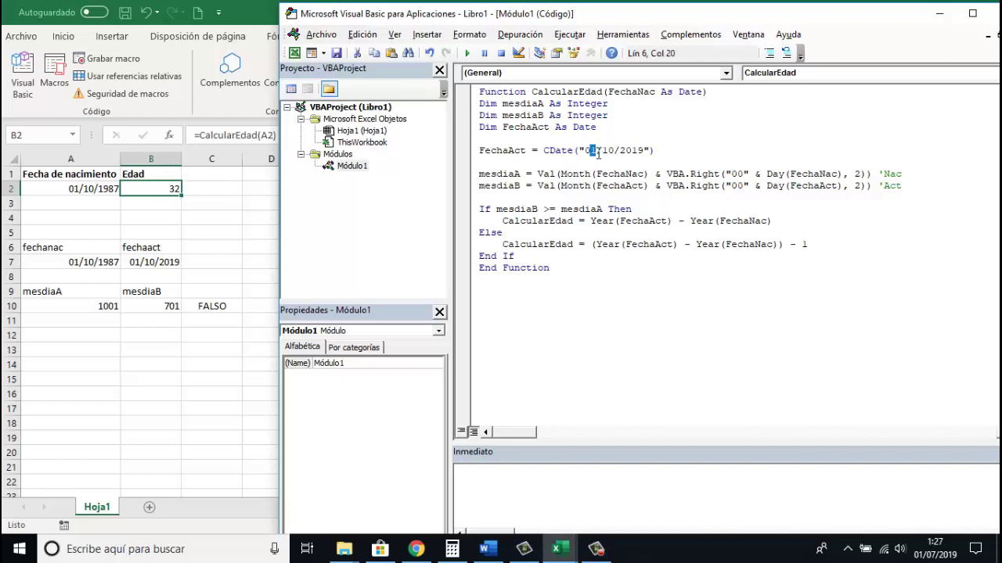
key("shift+Left")
type("30")
key("shift+Left")
type("09")
left_click(167, 188)
double_click(166, 188)
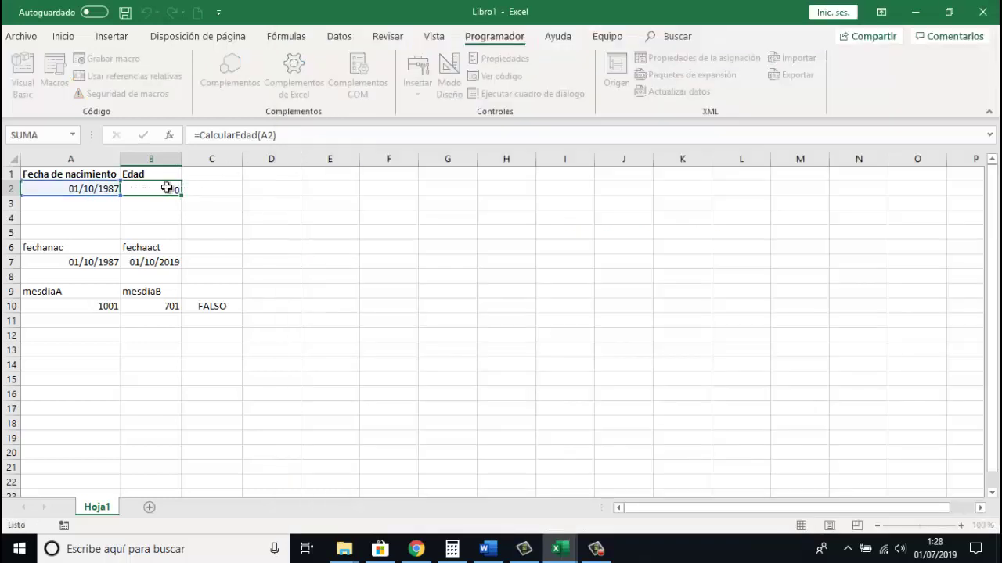
key("Return")
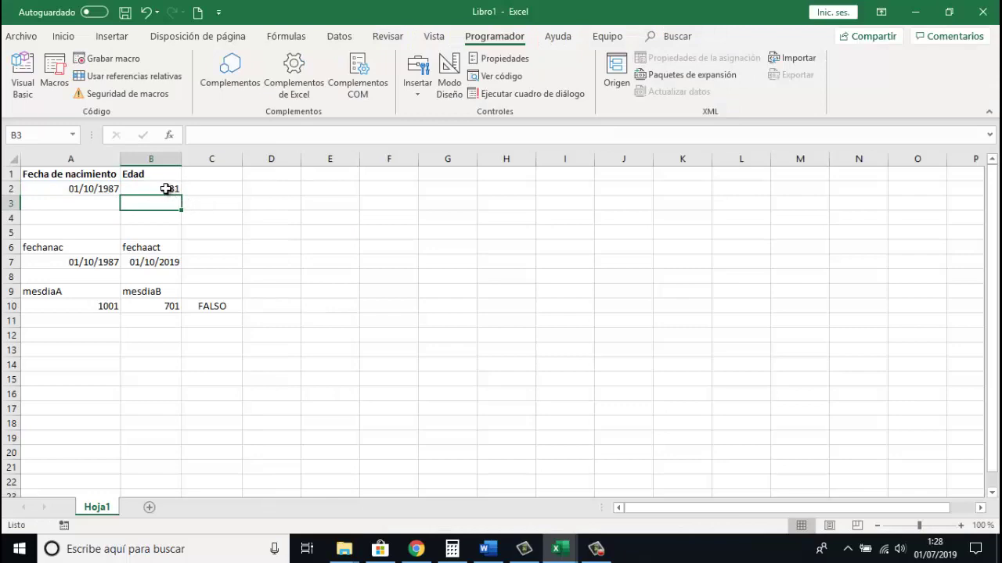
left_click(168, 189)
Replace the fixed date string with Date so FechaAct uses the system date.
key("alt+Tab")
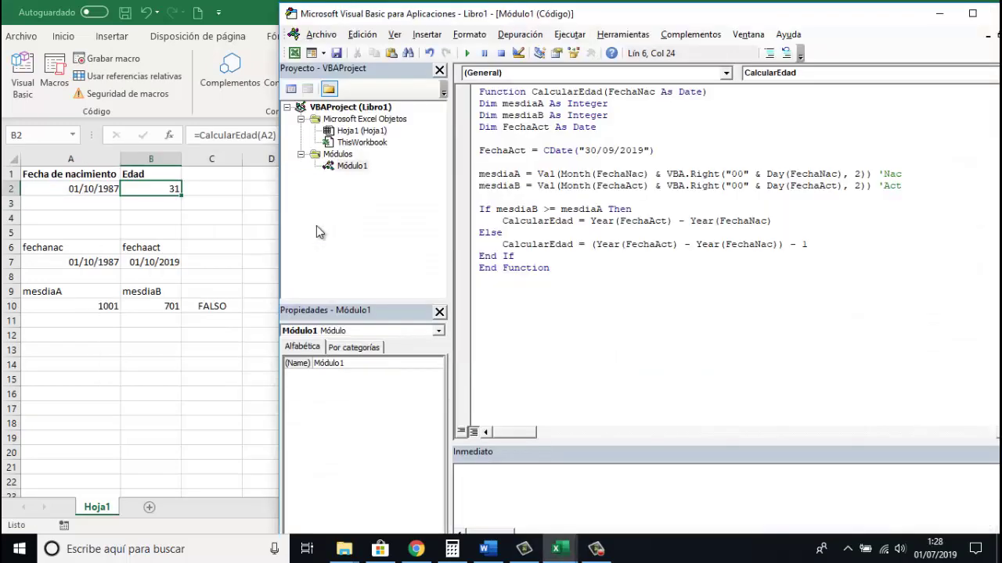
left_click(651, 148)
key("ctrl+shift+Left")
key("ctrl+shift+Left")
key("ctrl+shift+Left")
key("ctrl+shift+Left")
key("ctrl+shift+Left")
key("ctrl+shift+Left")
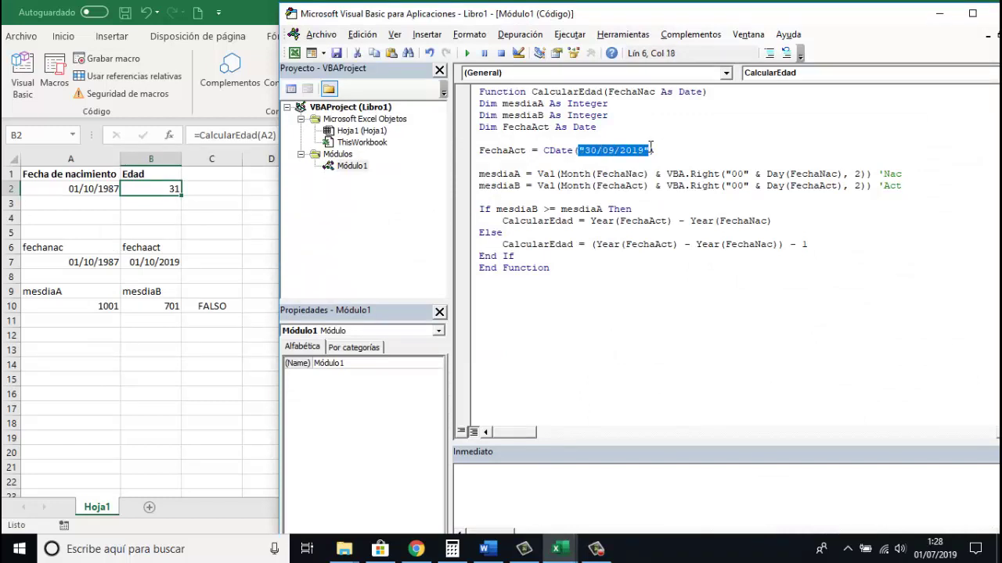
type("date")
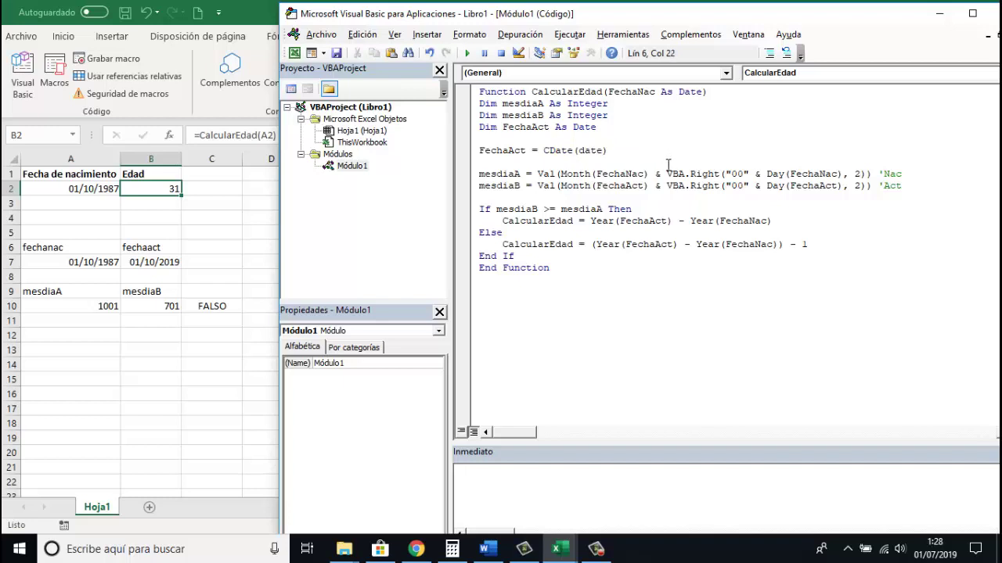
Recalculate the age formula in B2 and clear the helper cells A6:C11.
left_click(159, 186)
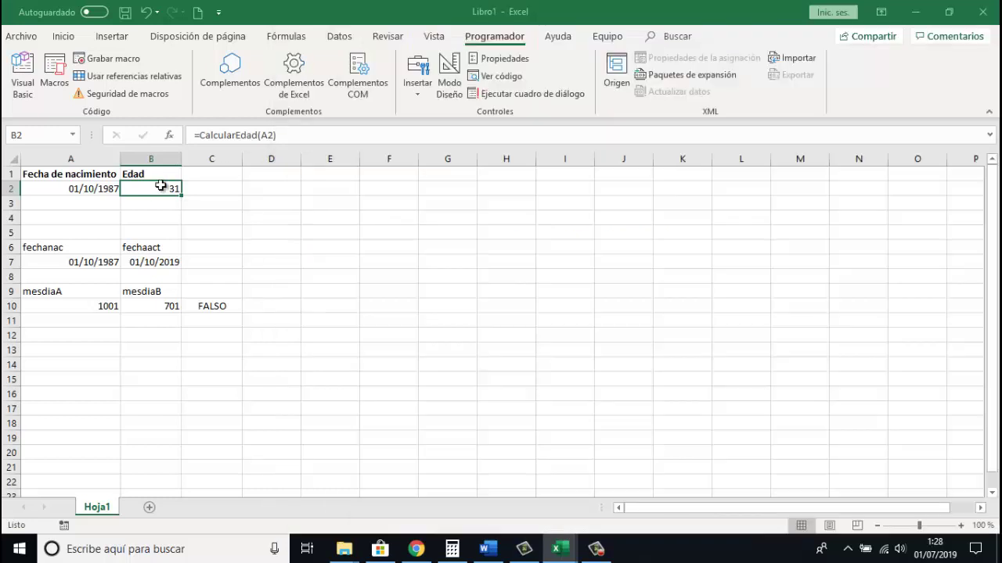
double_click(161, 189)
key("Return")
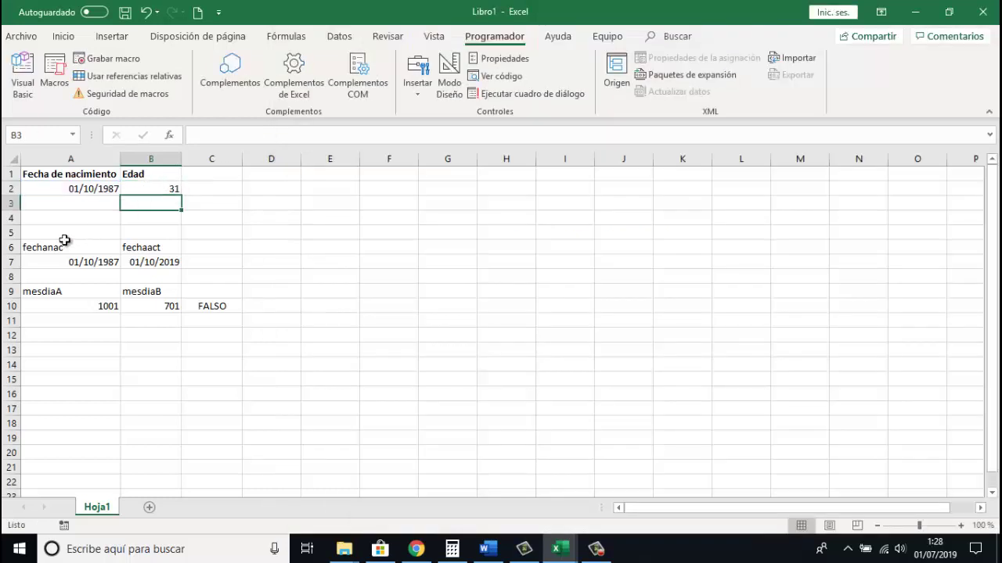
left_click_drag(47, 247, 195, 324)
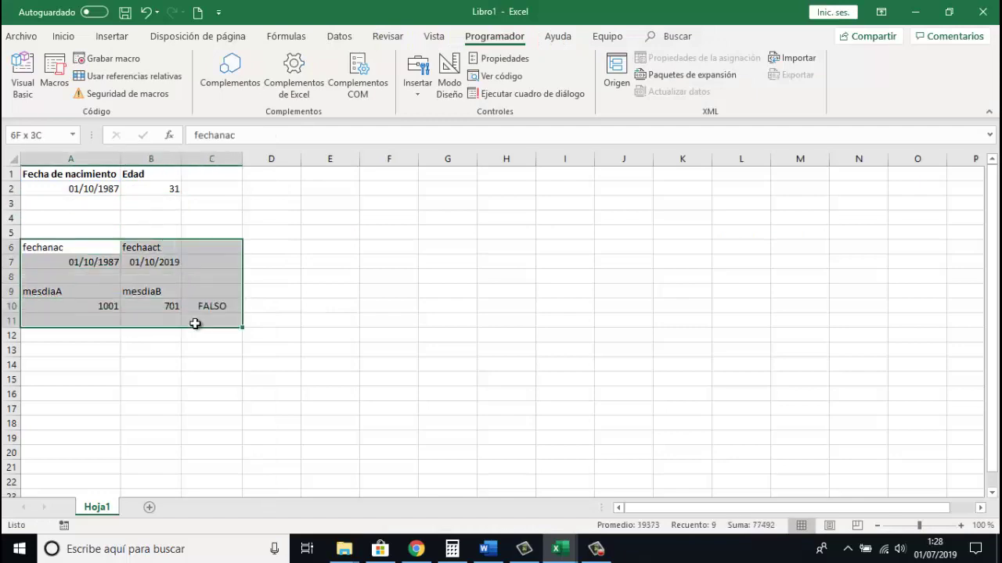
key("Delete")
Test the age function with the invalid text 'sdwdw' in A2, then undo to restore the birth date.
key("alt+F11")
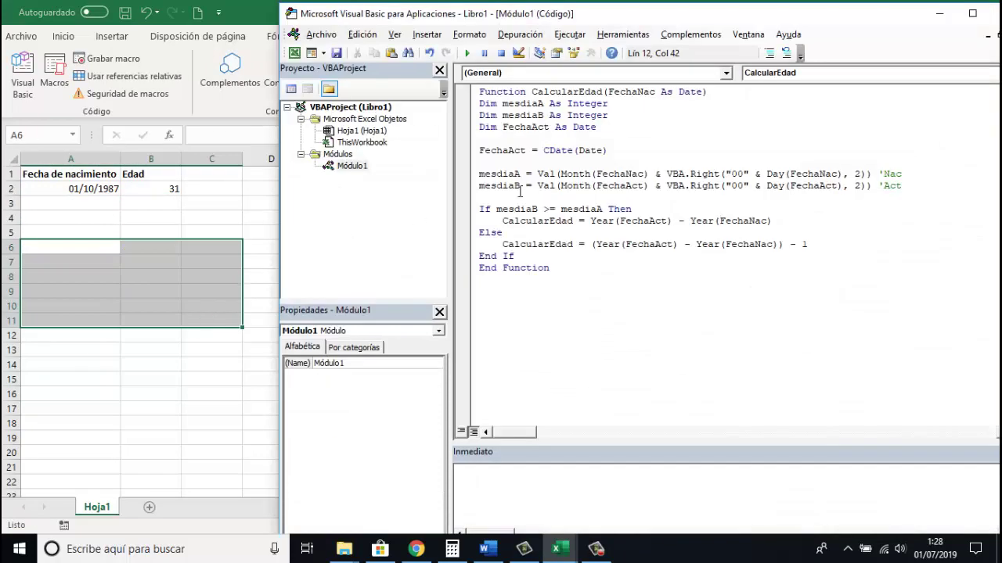
left_click(670, 125)
key("Left")
key("Left")
key("Left")
left_click(84, 184)
type("sdwdw")
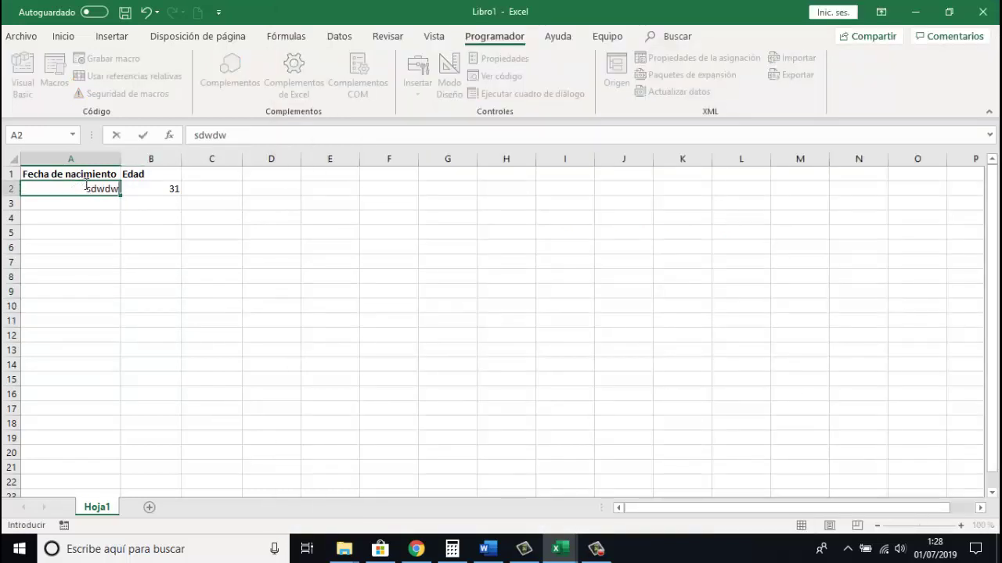
key("Tab")
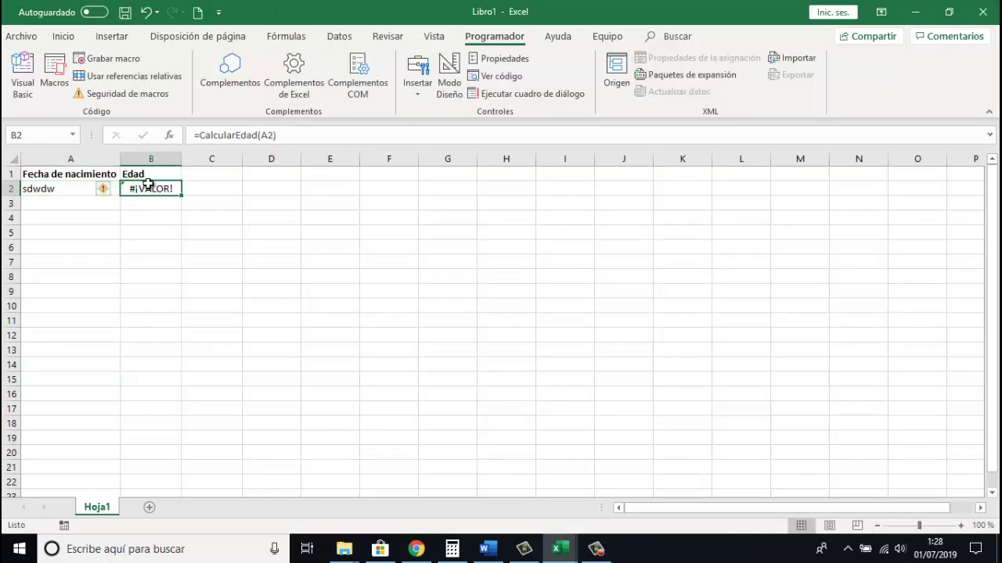
left_click(82, 189)
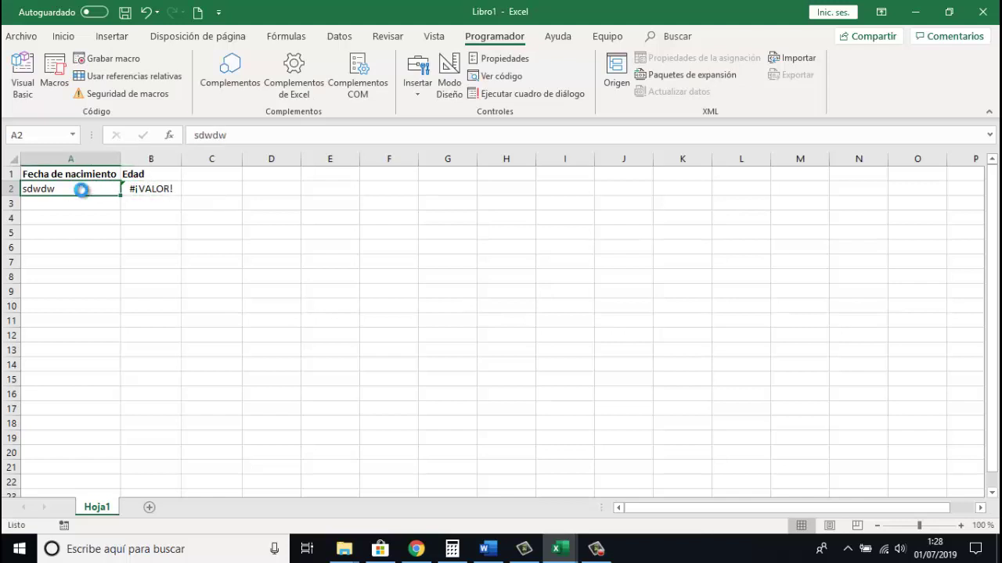
key("ctrl+z")
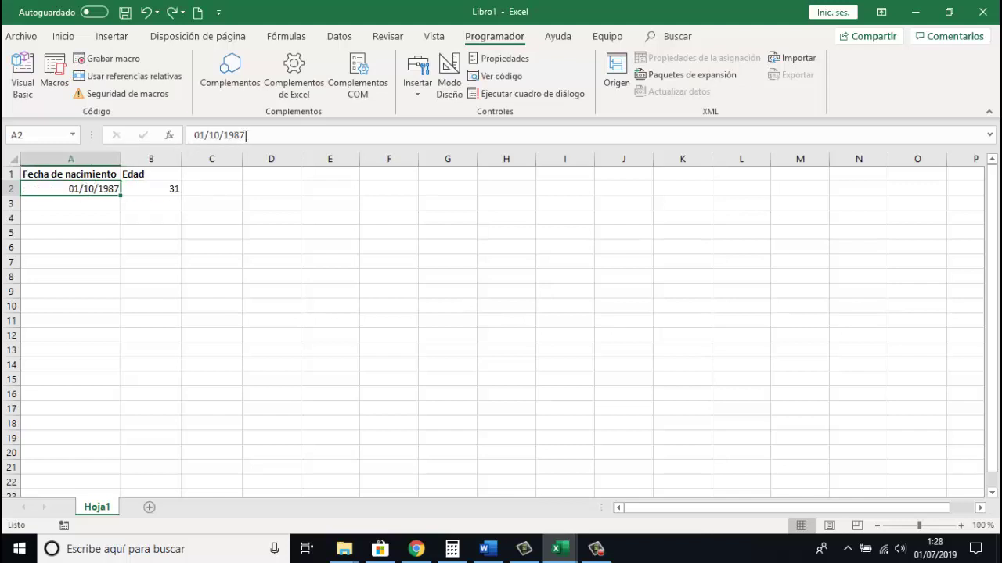
Test A2 with the year changed to 2019, check the age in B2, then undo back to 01/10/1987.
left_click(247, 135)
key("shift+Left")
key("shift+Left")
key("shift+Left")
key("shift+Left")
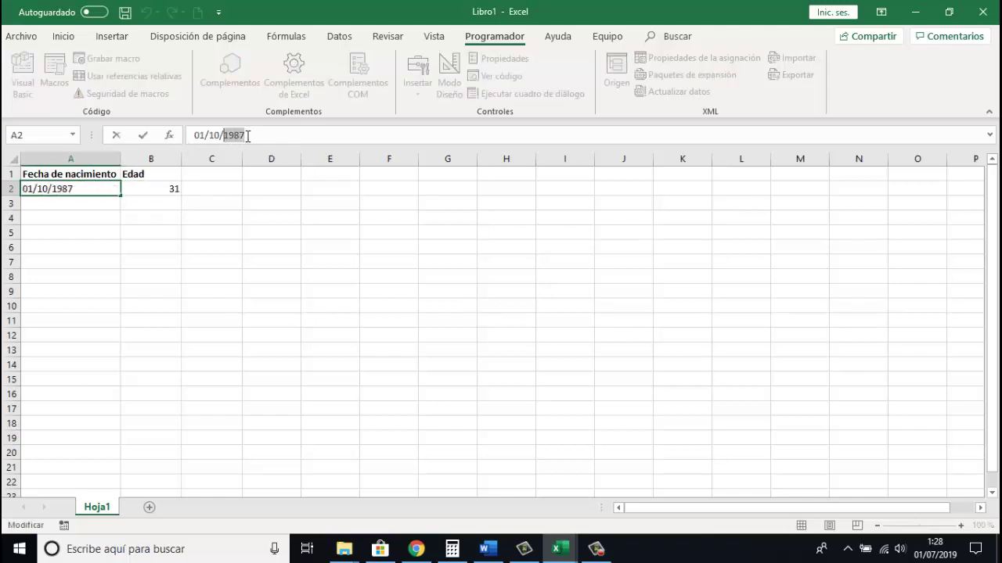
type("2019")
key("Return")
key("Up")
key("Right")
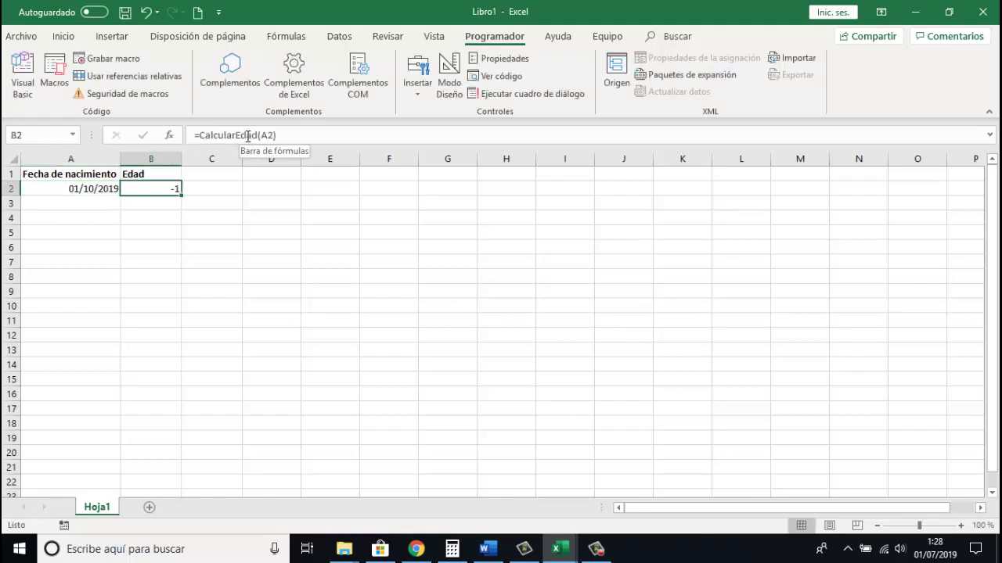
key("ctrl+z")
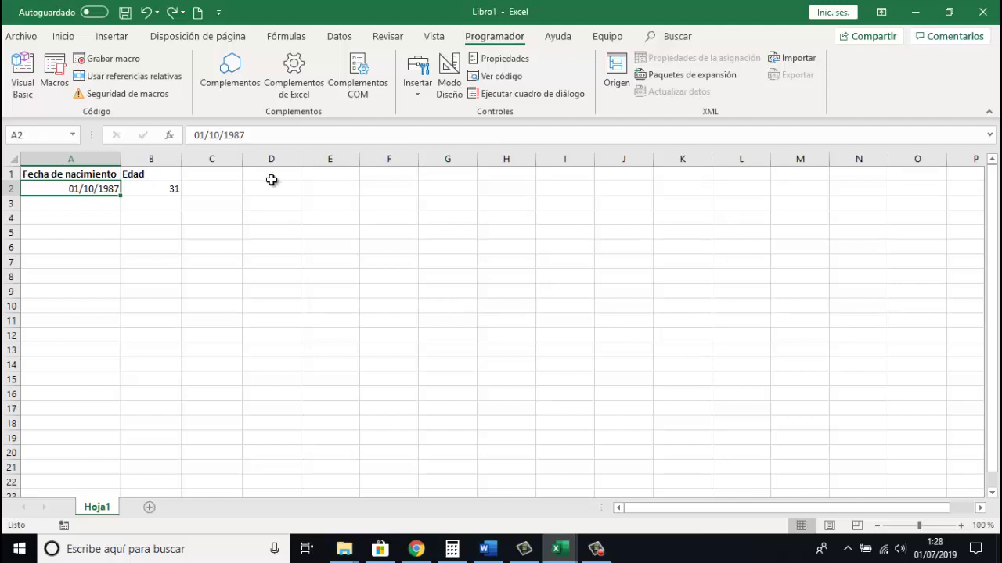
mouse_move(596, 549)
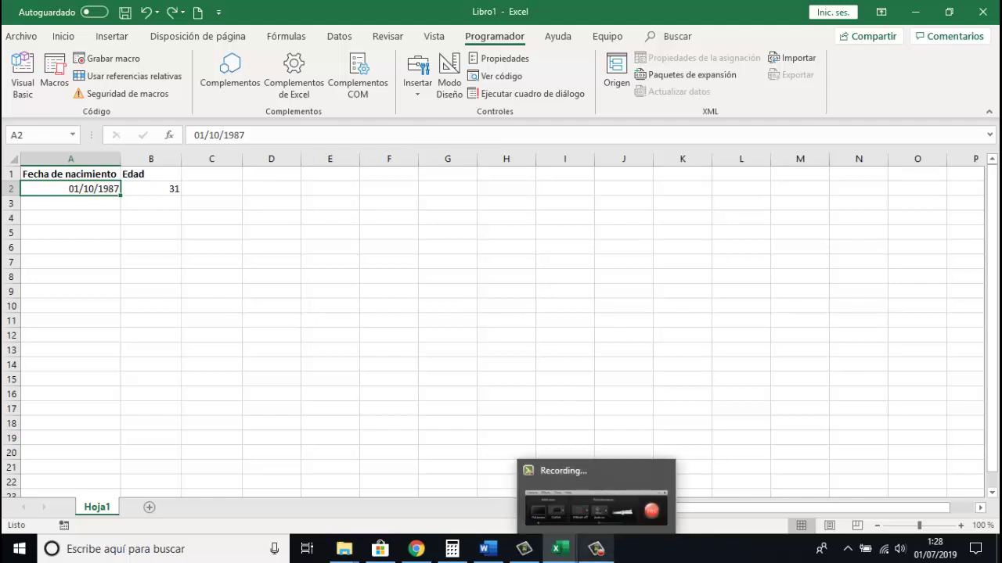